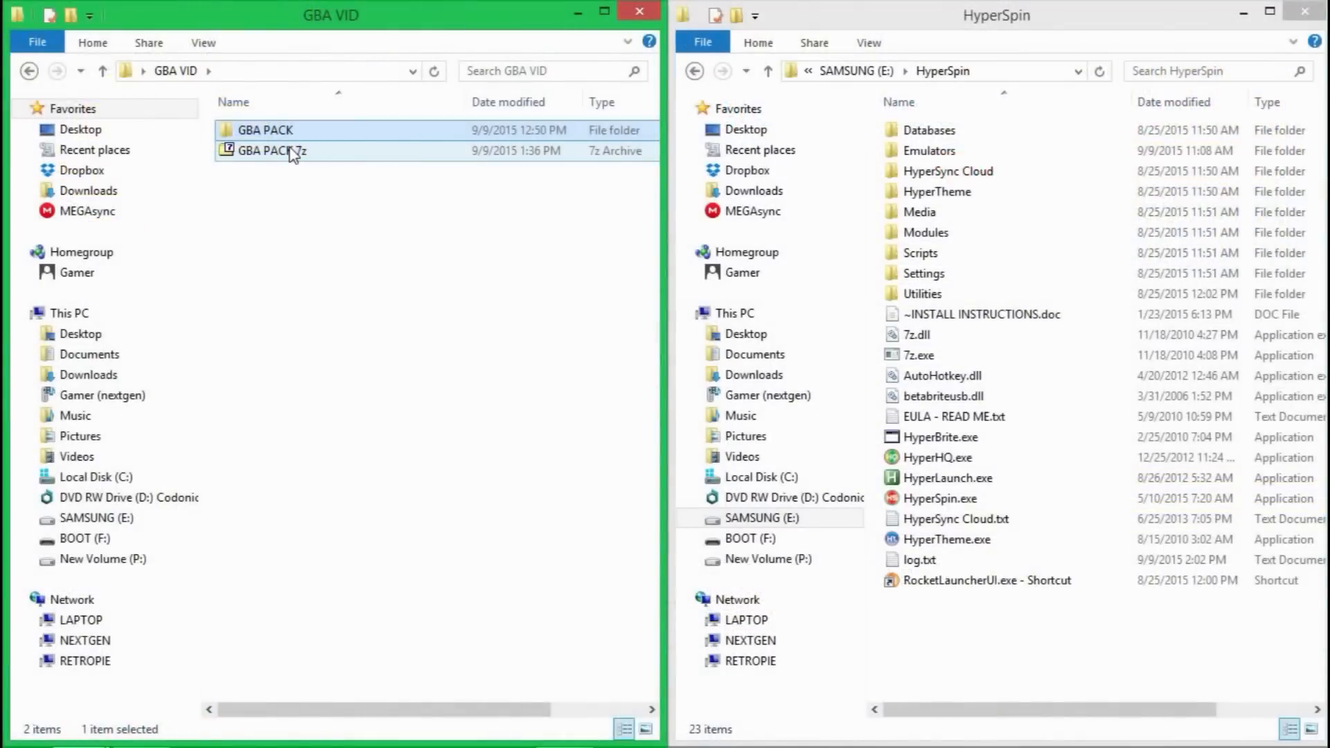
{"action": "left_click", "coordinate": [292, 153]}
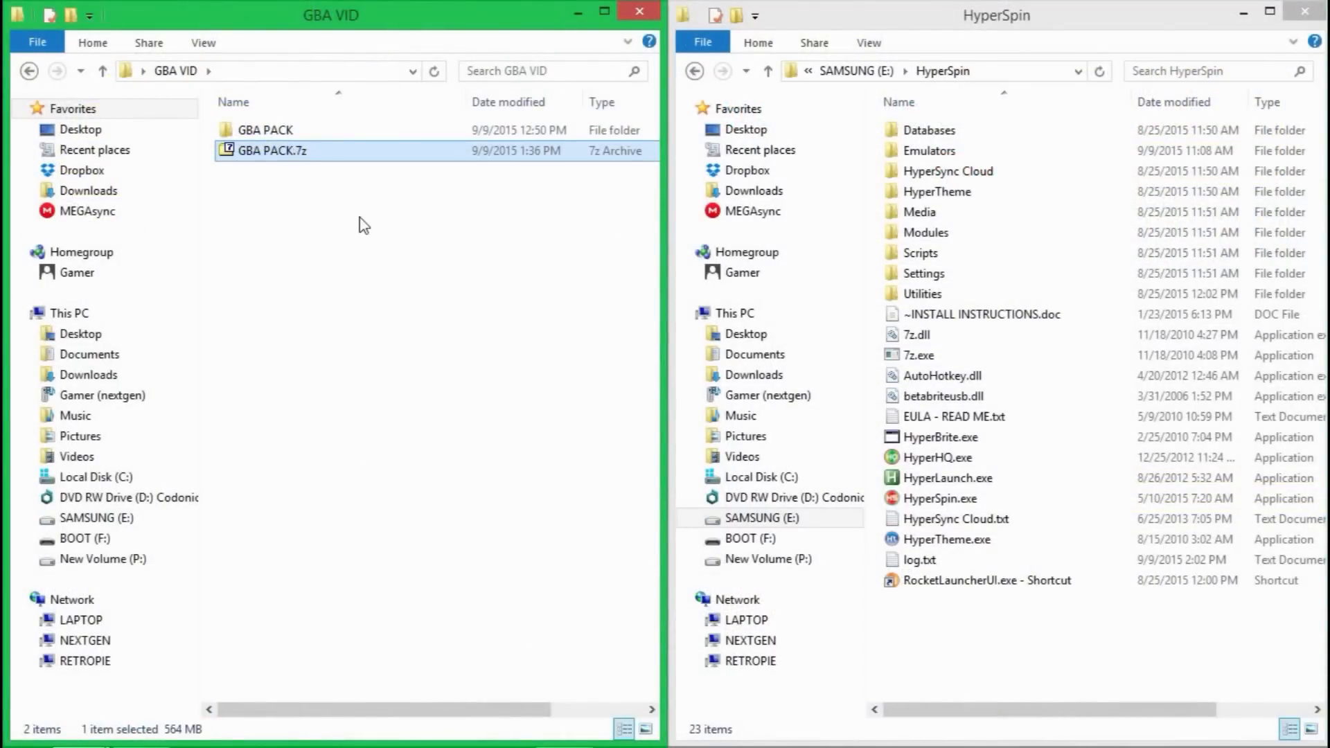
{"action": "right_click", "coordinate": [323, 155]}
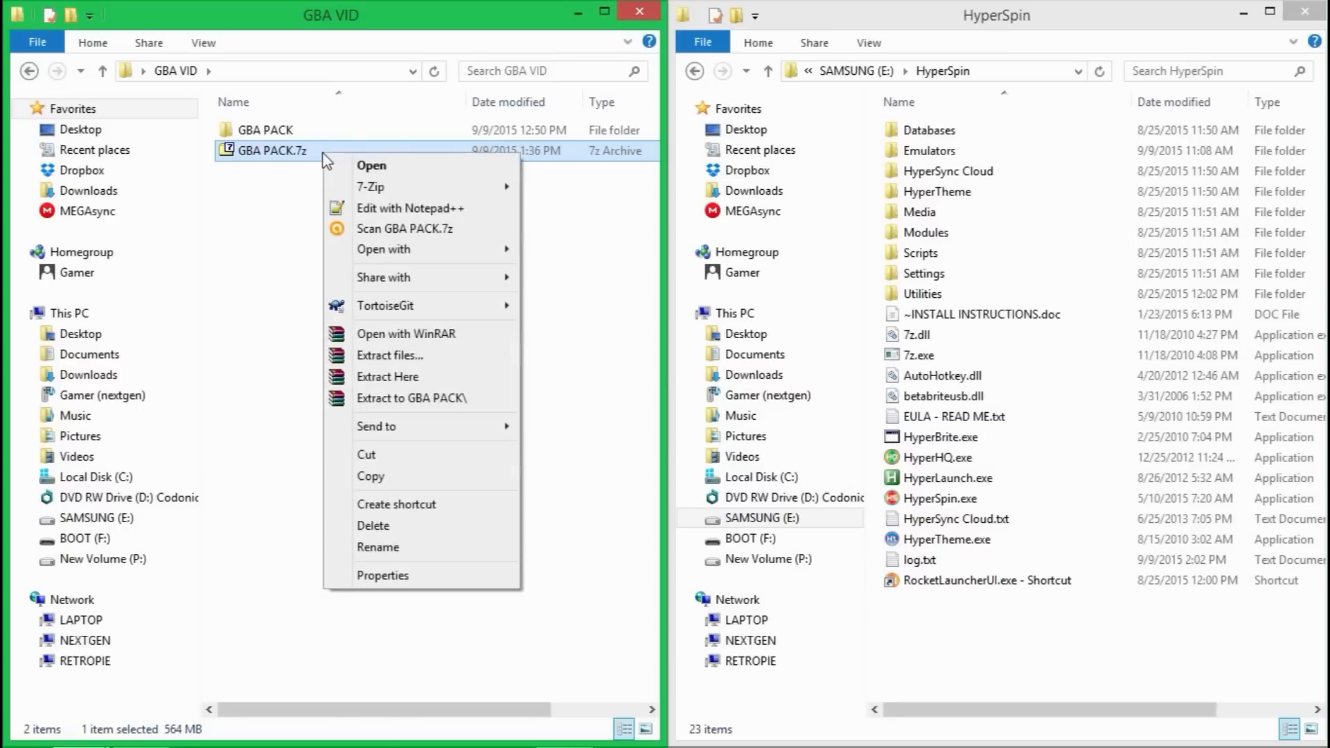
{"action": "mouse_move", "coordinate": [441, 194]}
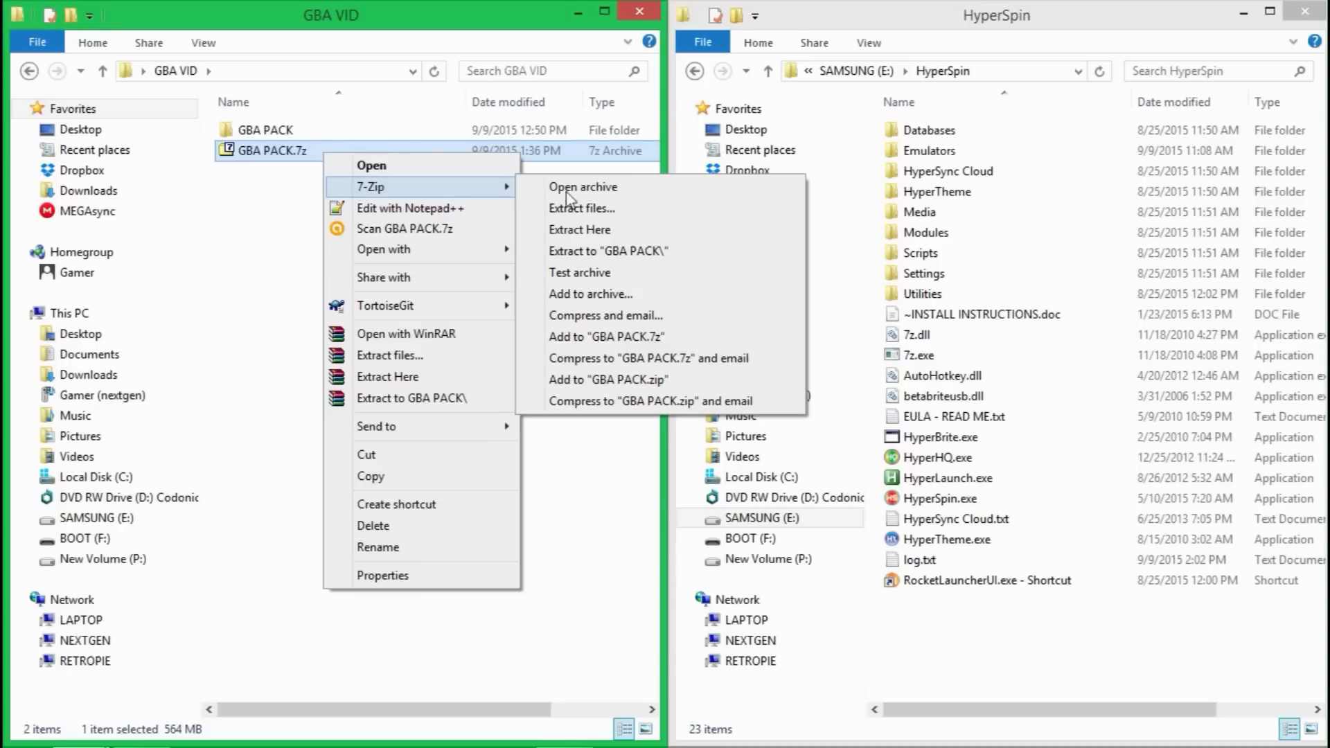
{"action": "left_click", "coordinate": [243, 213]}
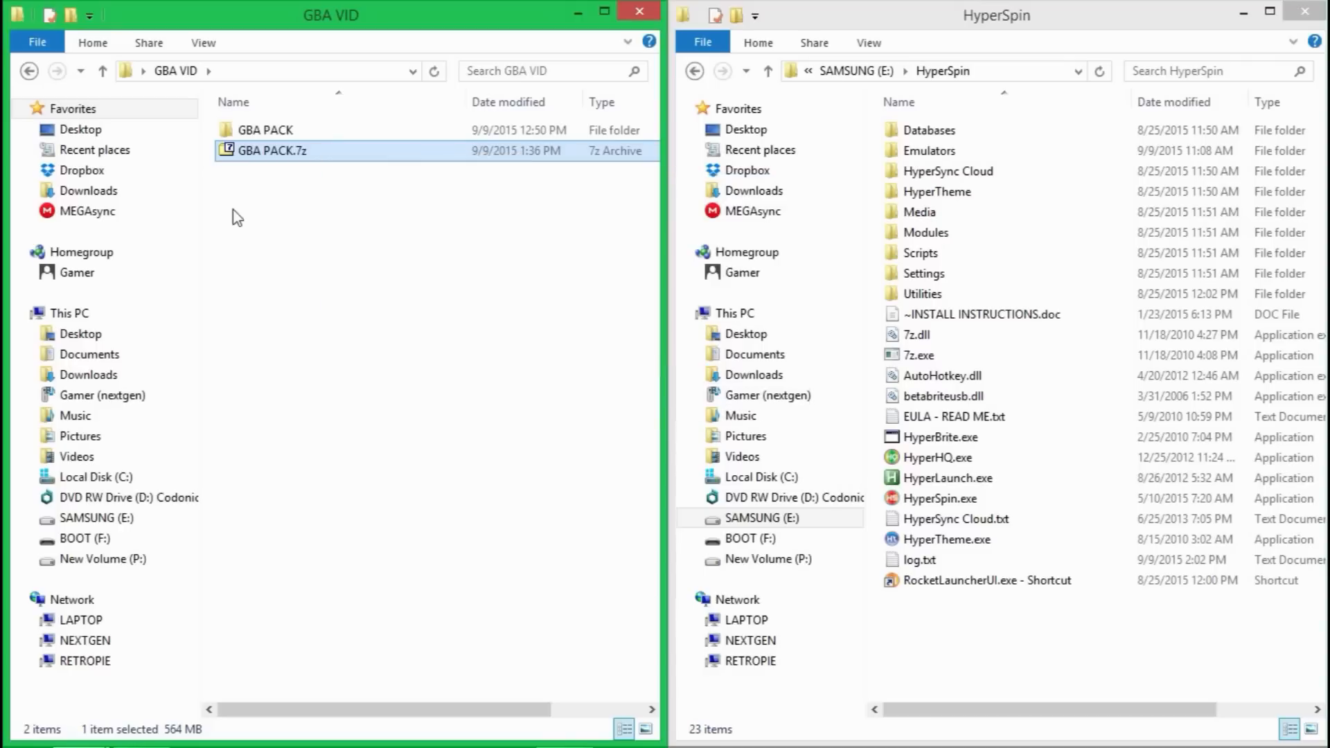
{"action": "left_click", "coordinate": [235, 215]}
Open the extracted GBA PACK folder inside GBA VID.
{"action": "left_click", "coordinate": [288, 138]}
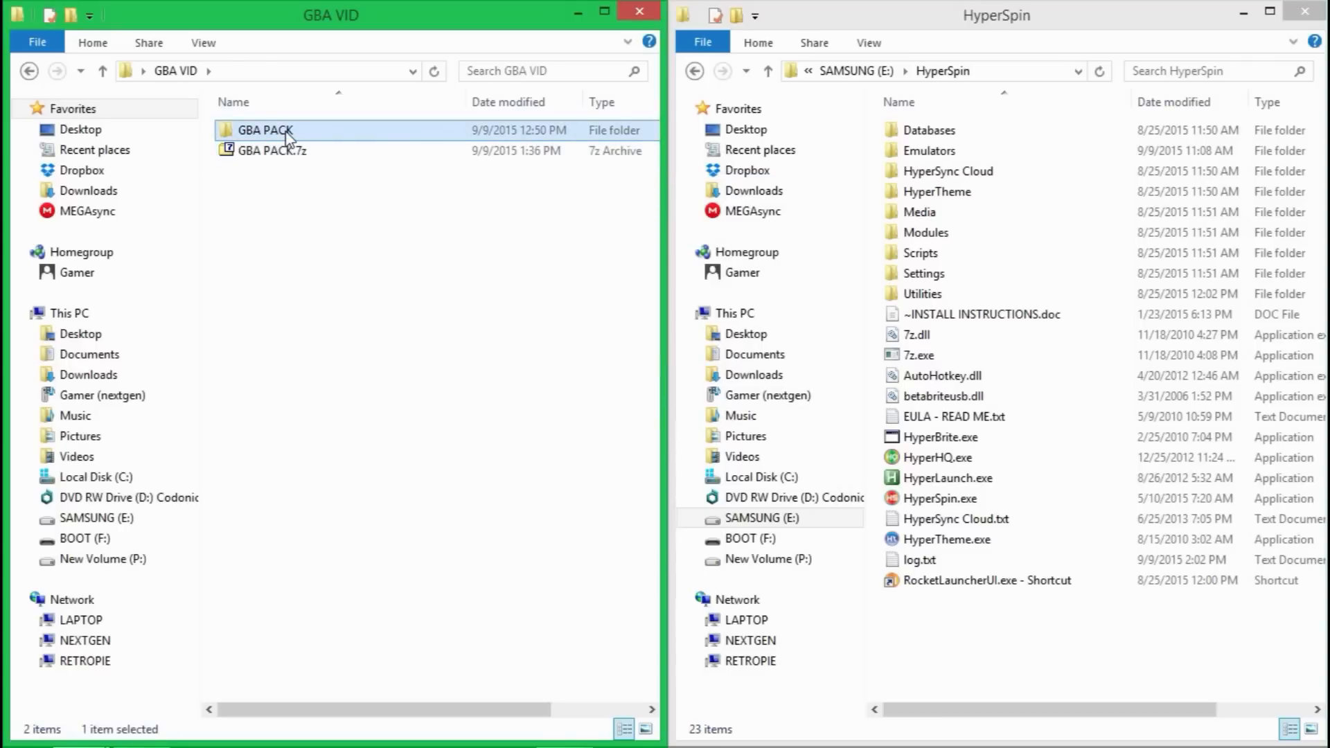
{"action": "double_click", "coordinate": [286, 133]}
Examine the pack's contents: the readme text file, the HyperSpin Files folder and the RL or HL Files folder.
{"action": "left_click", "coordinate": [310, 173]}
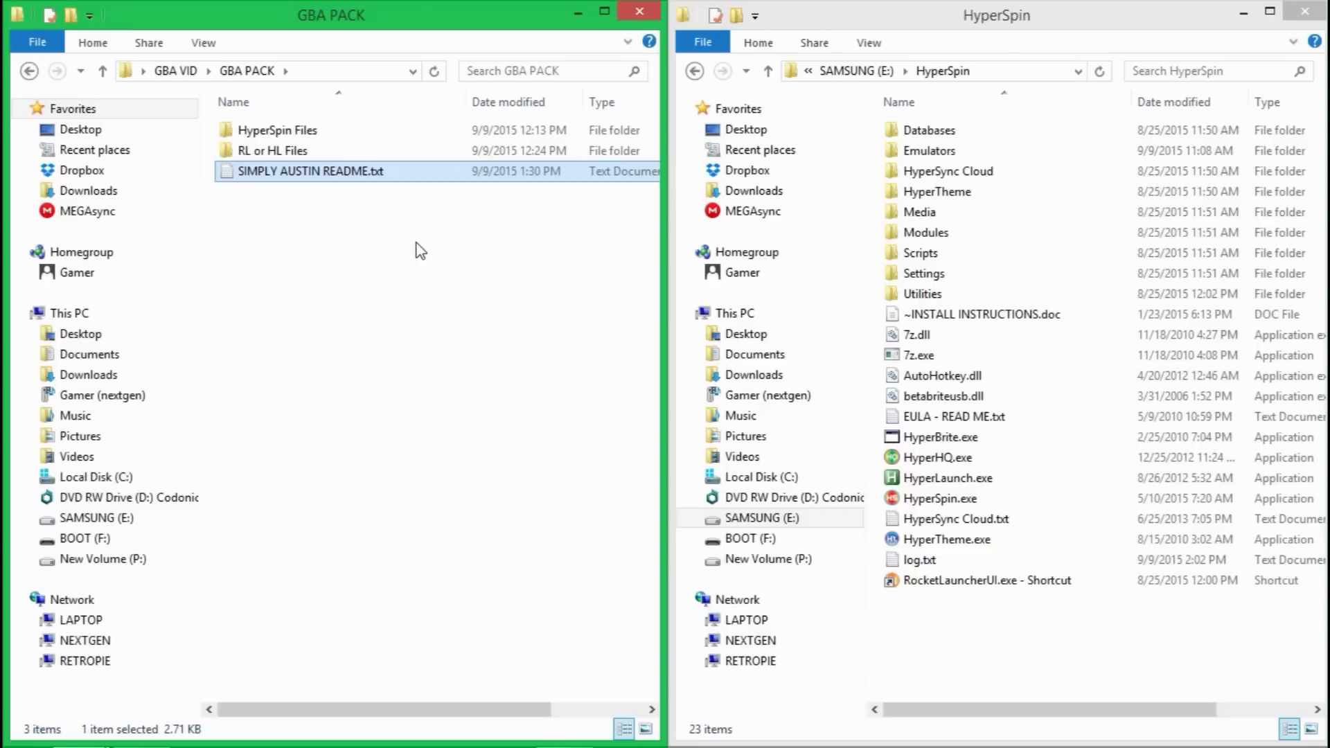
{"action": "left_click", "coordinate": [365, 173]}
{"action": "left_click", "coordinate": [355, 154]}
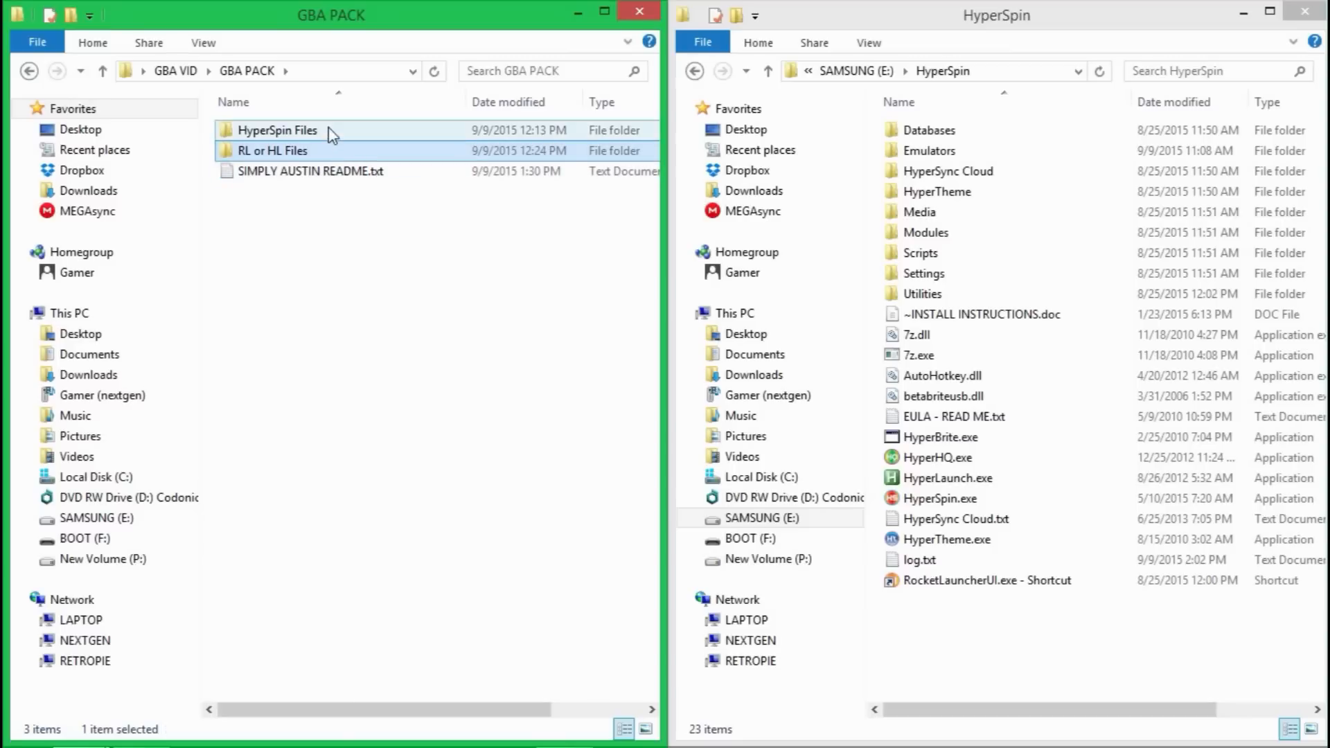
{"action": "left_click", "coordinate": [334, 132]}
{"action": "left_click", "coordinate": [340, 154]}
{"action": "left_click", "coordinate": [313, 133]}
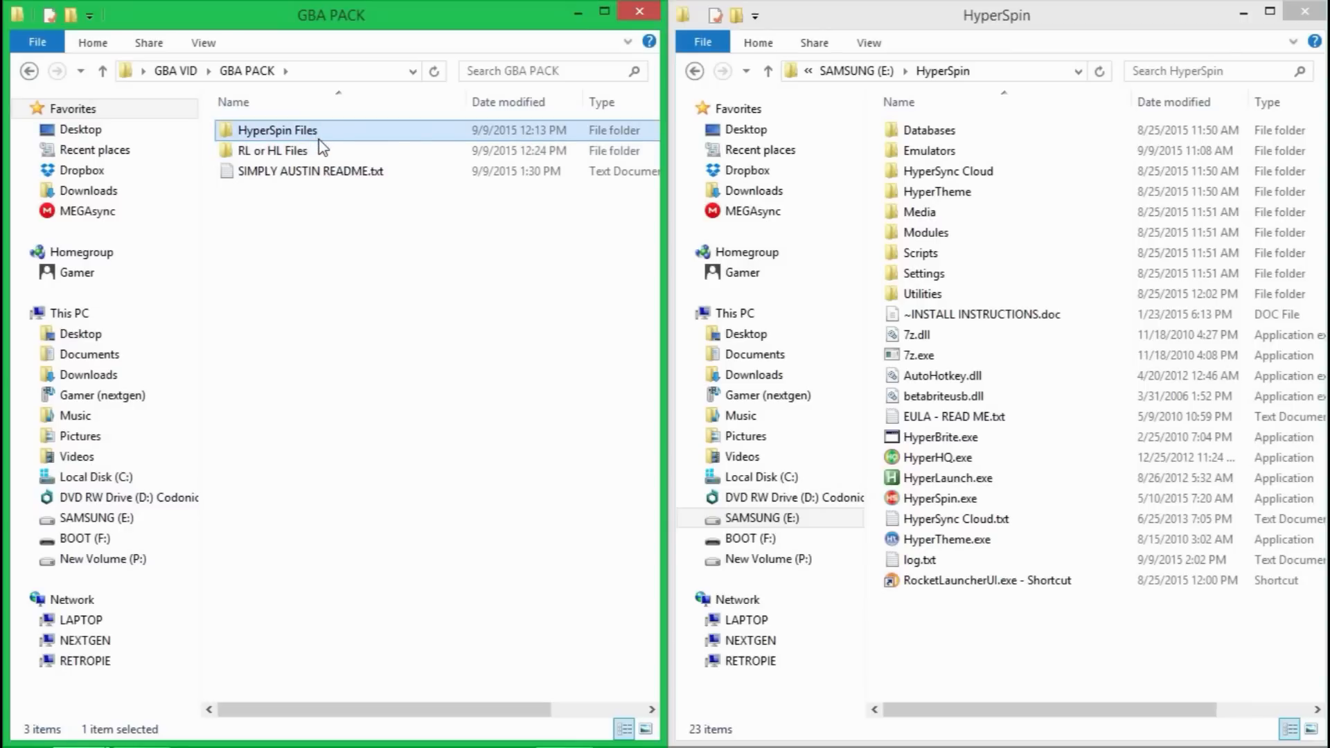
{"action": "left_click", "coordinate": [331, 151]}
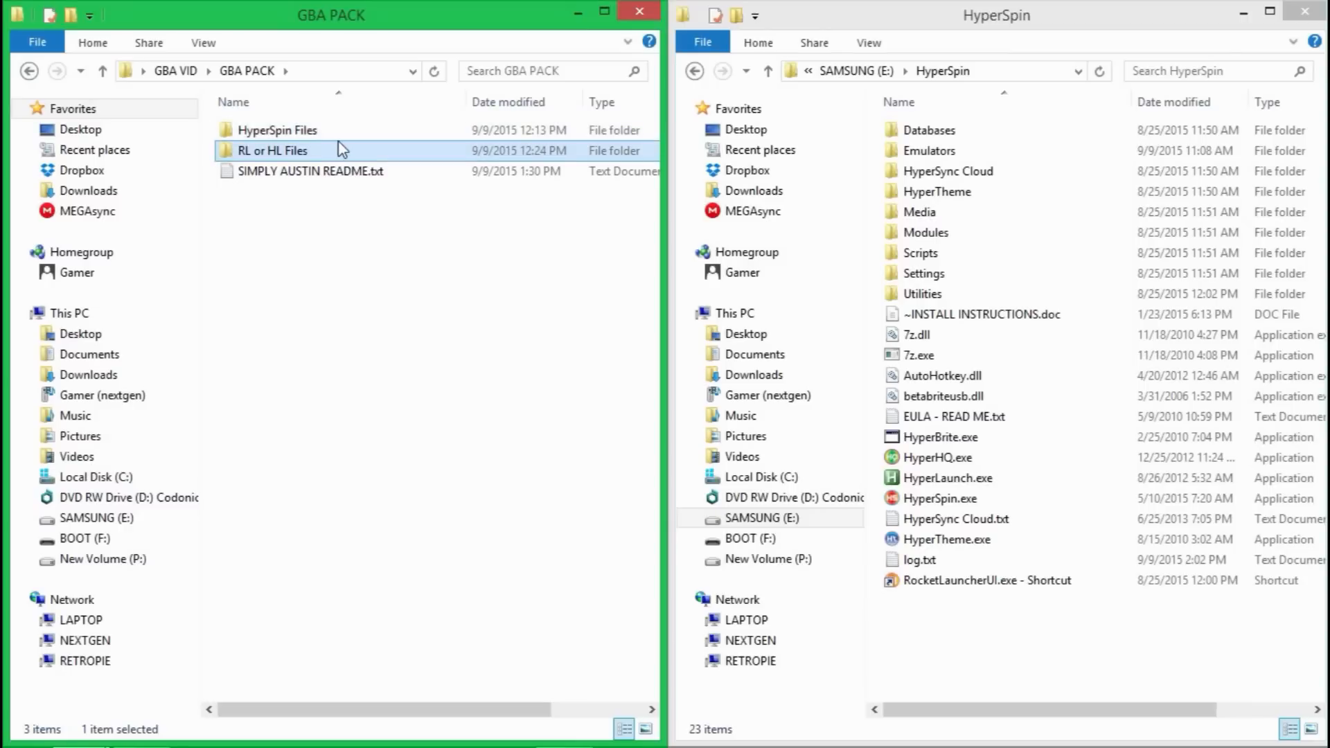
{"action": "left_click", "coordinate": [356, 133]}
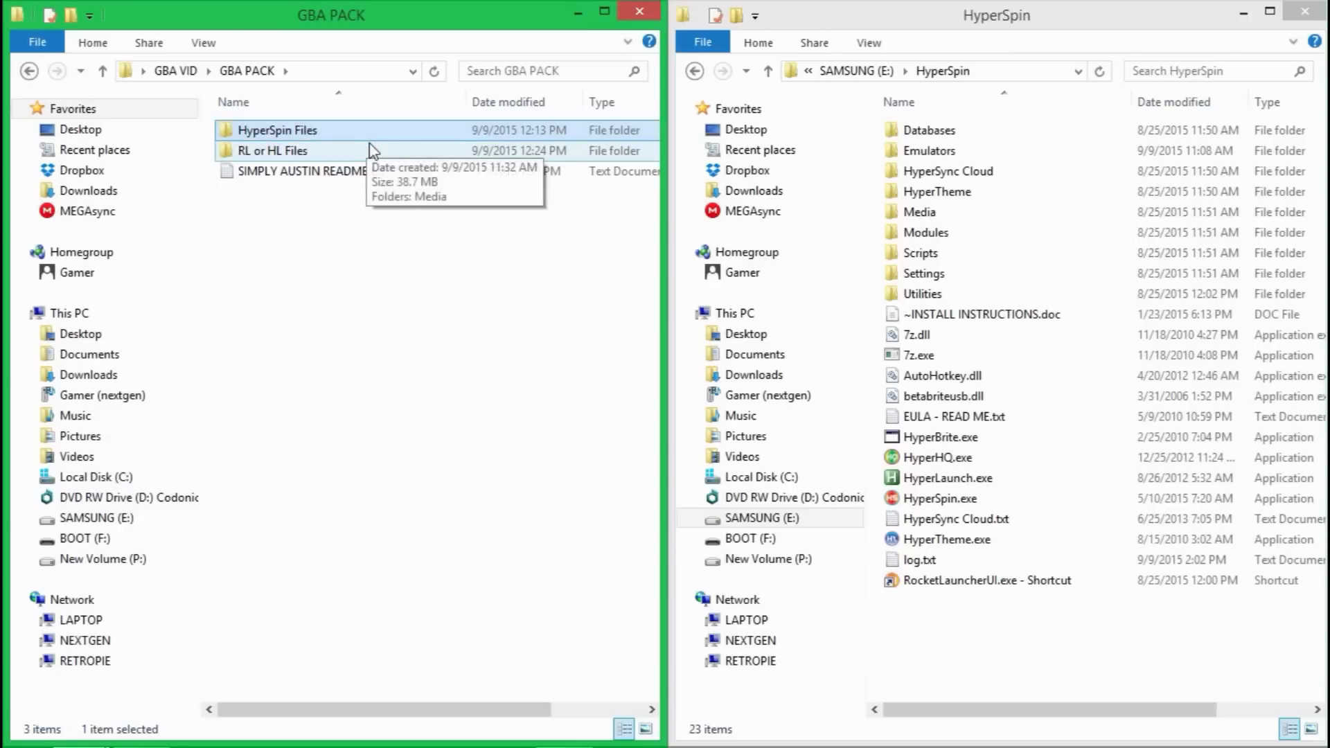
{"action": "left_click", "coordinate": [372, 151]}
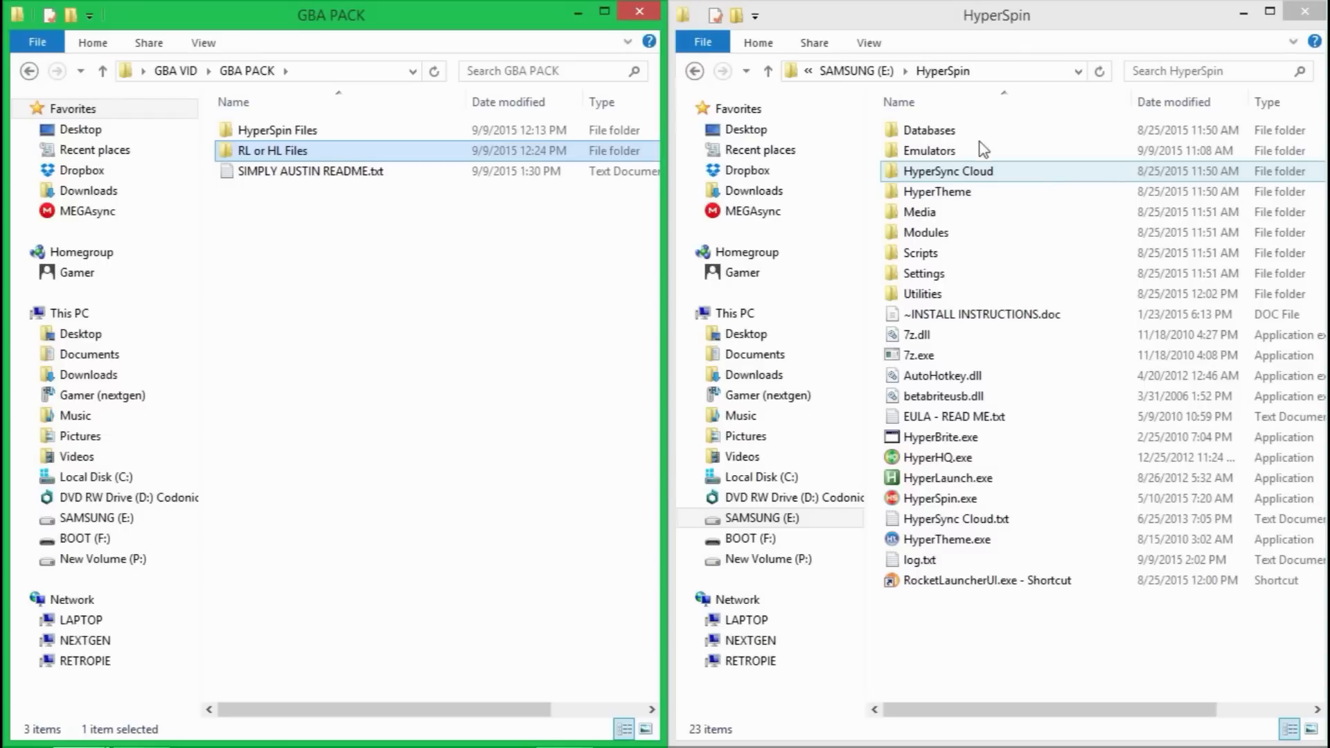
Go up to the SAMSUNG (E:) drive, check its Games folder, and open the RocketLauncher folder as the destination.
{"action": "left_click", "coordinate": [768, 71]}
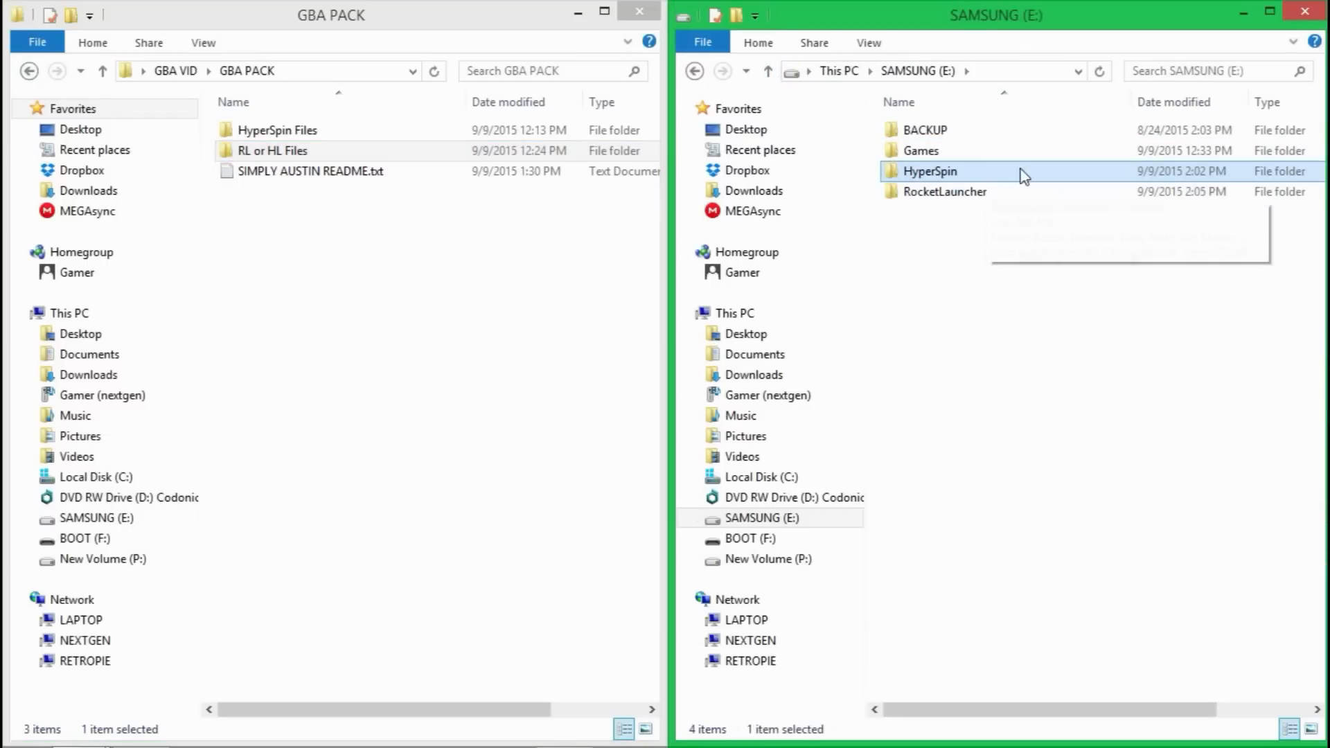
{"action": "double_click", "coordinate": [1009, 154]}
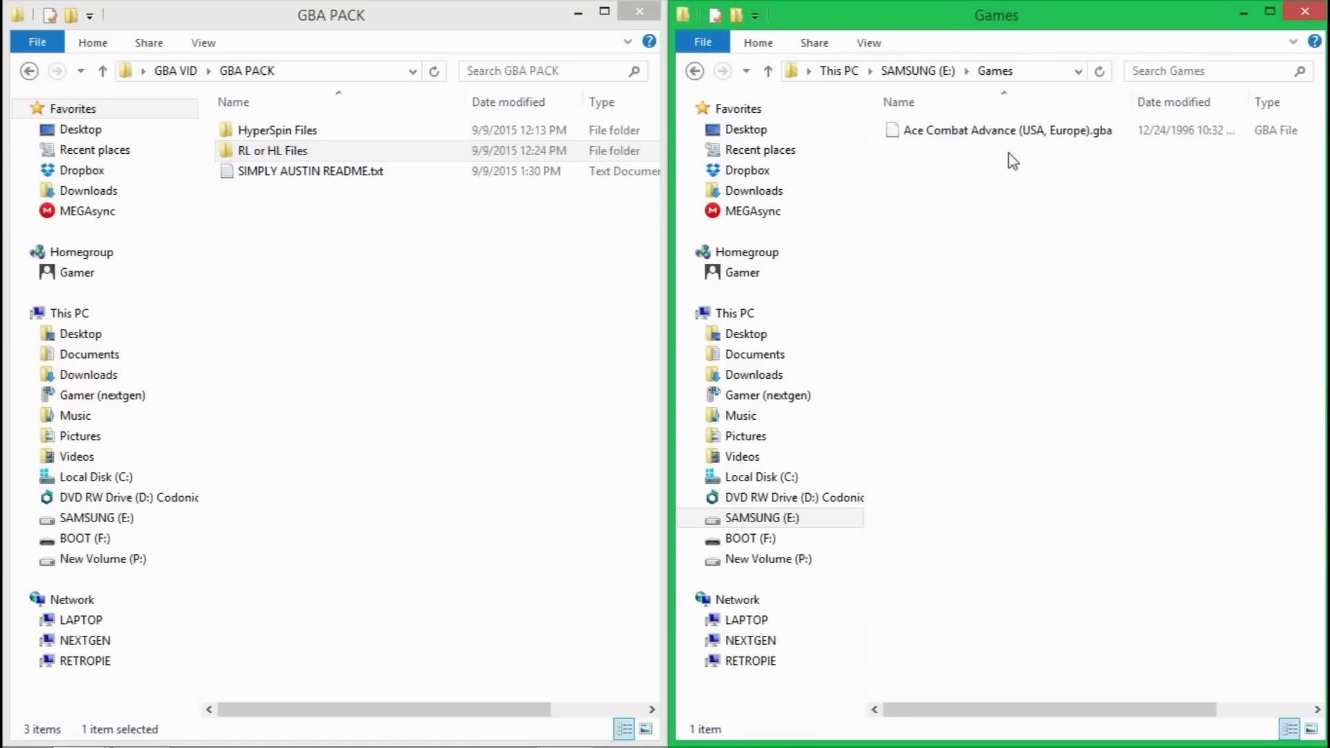
{"action": "left_click", "coordinate": [767, 71]}
{"action": "left_click", "coordinate": [930, 177]}
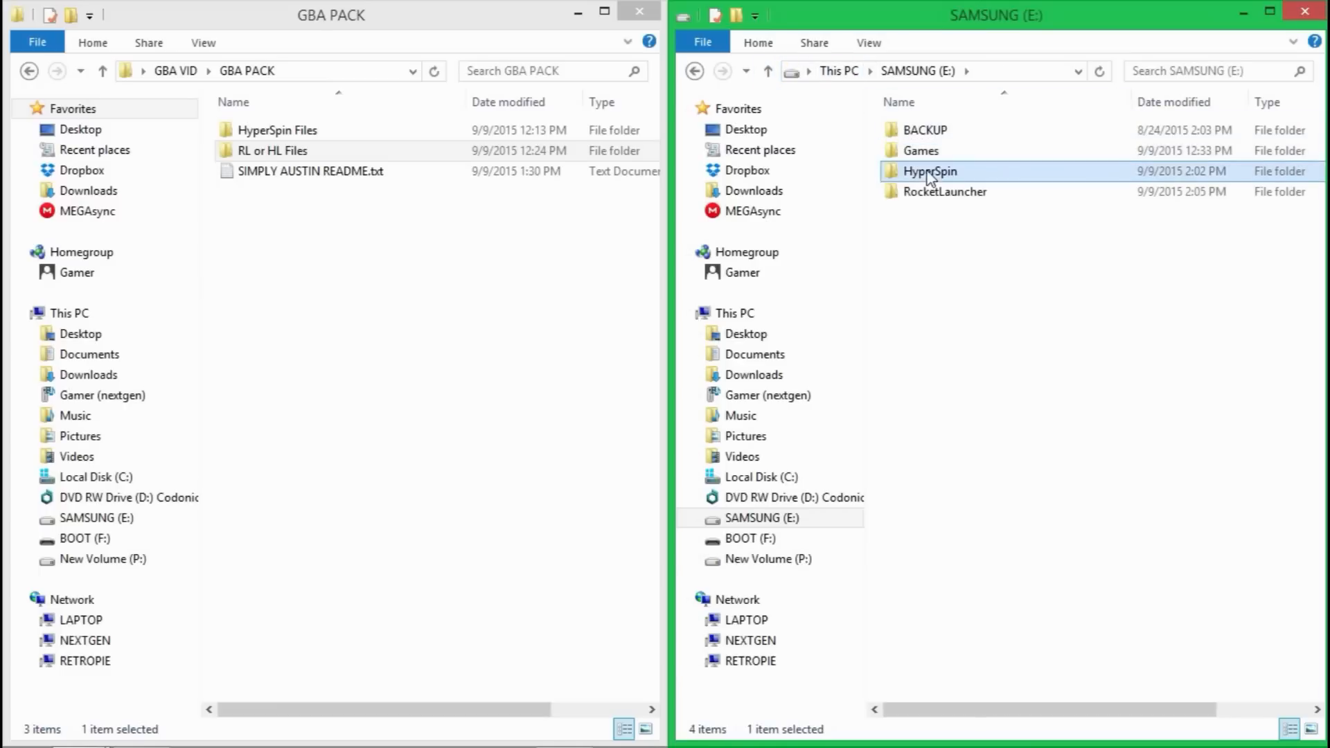
{"action": "left_click", "coordinate": [949, 203]}
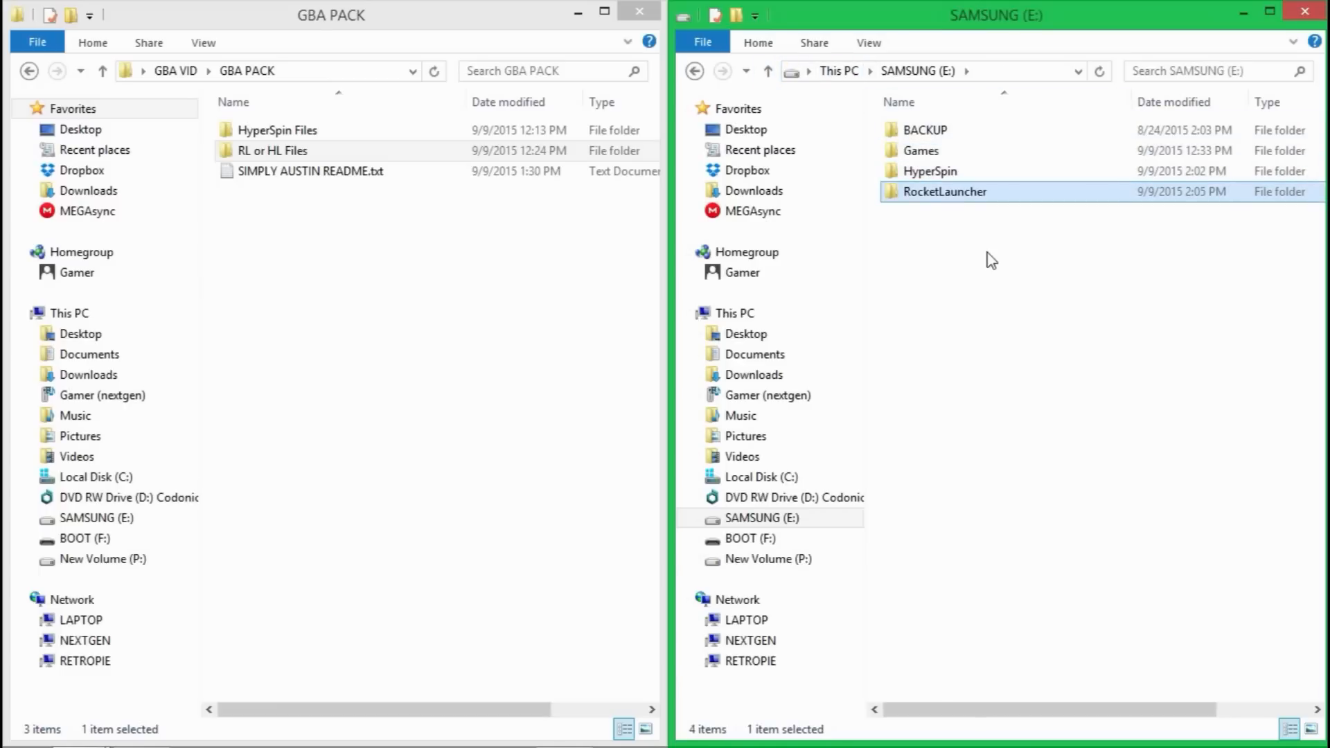
{"action": "double_click", "coordinate": [940, 197]}
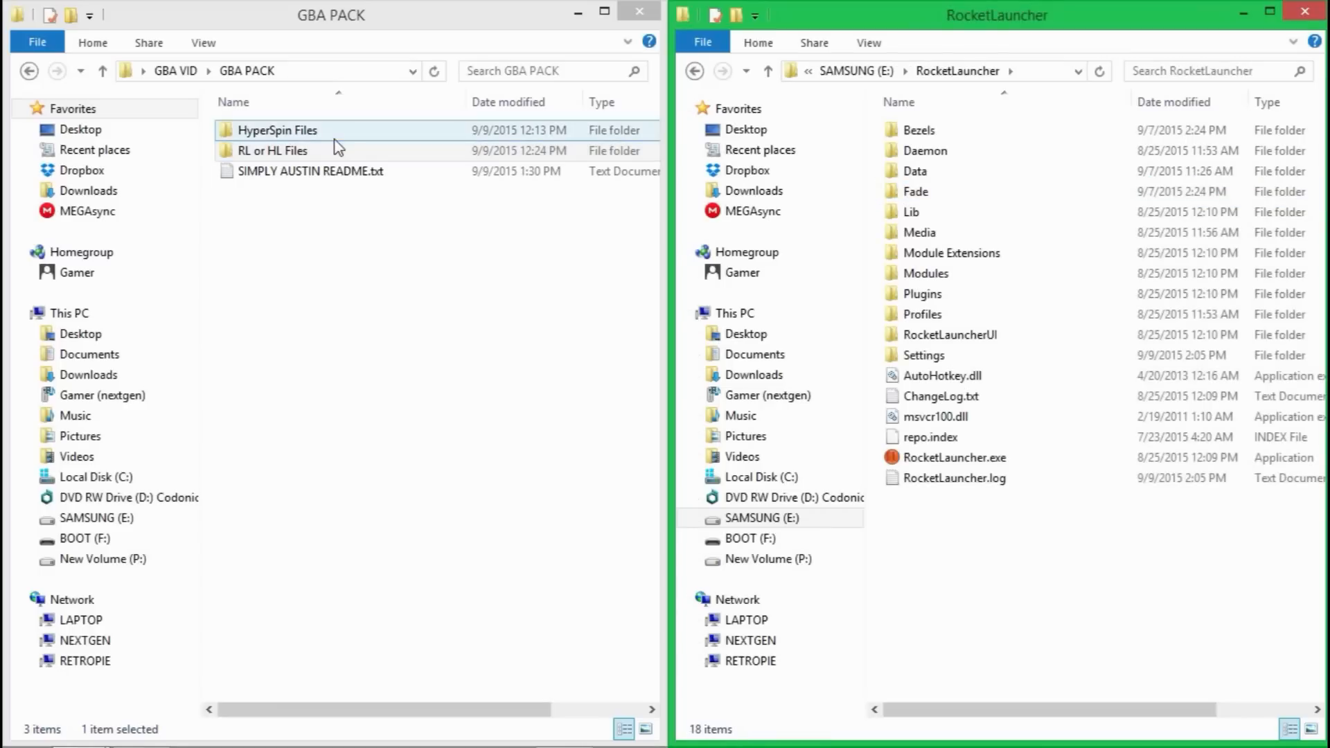
Copy the Media folder from RL or HL Files into the RocketLauncher folder, replacing the files in the destination.
{"action": "left_click", "coordinate": [271, 158]}
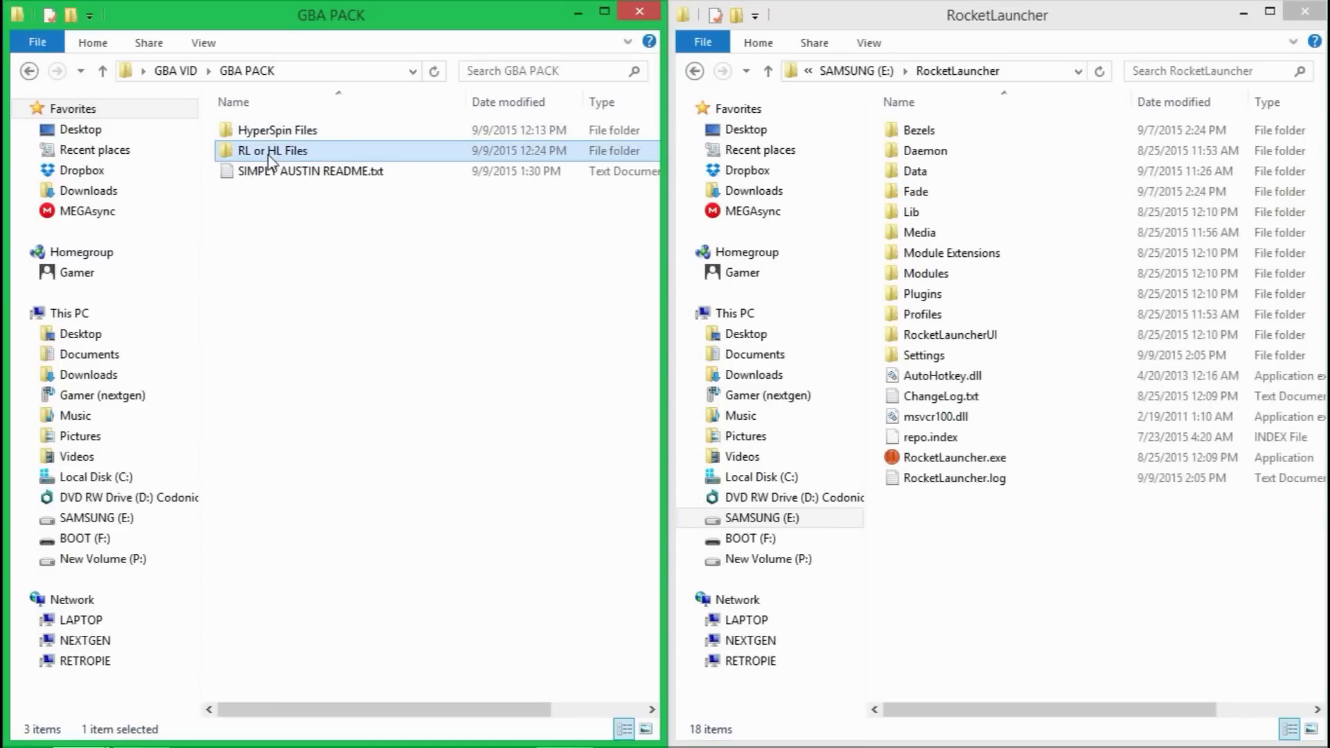
{"action": "double_click", "coordinate": [293, 159]}
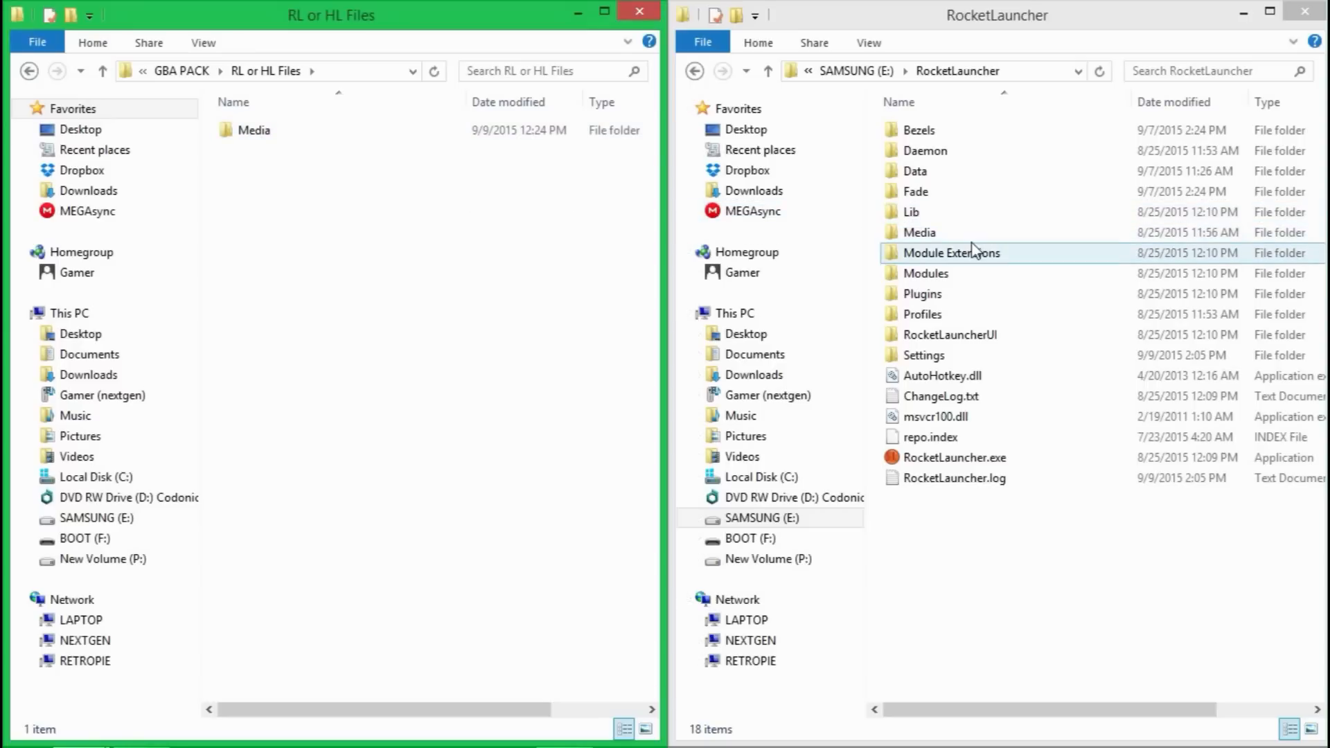
{"action": "left_click_drag", "start_coordinate": [260, 129], "coordinate": [1097, 567]}
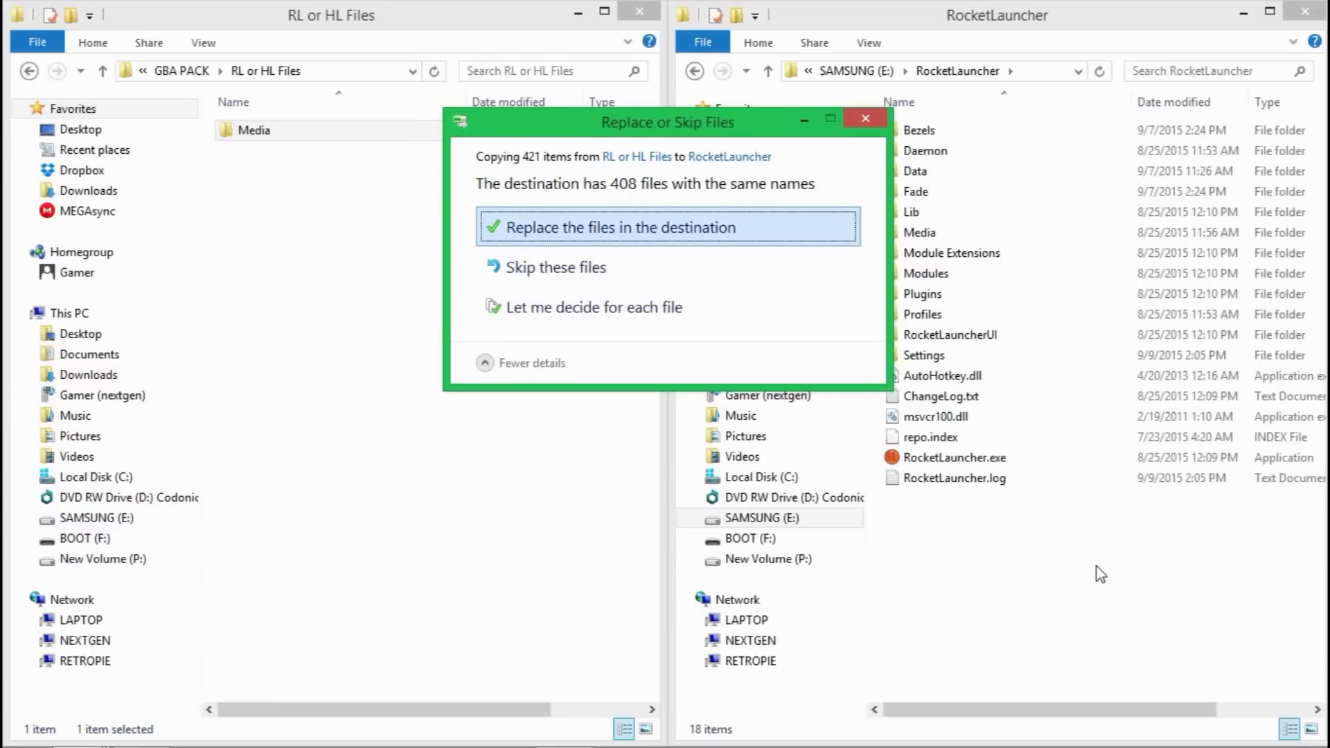
{"action": "left_click", "coordinate": [701, 220]}
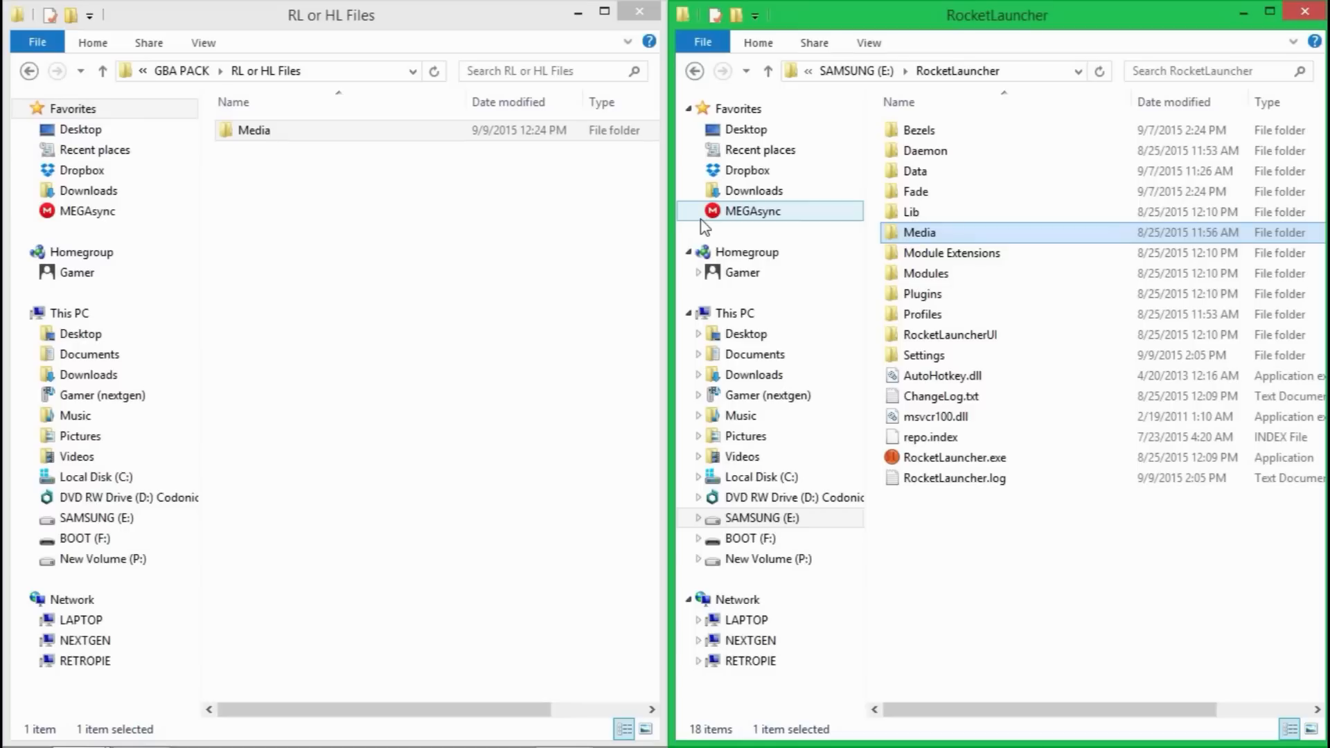
Open the HyperSpin folder on the SAMSUNG (E:) drive and the pack's HyperSpin Files folder side by side.
{"action": "left_click", "coordinate": [767, 71]}
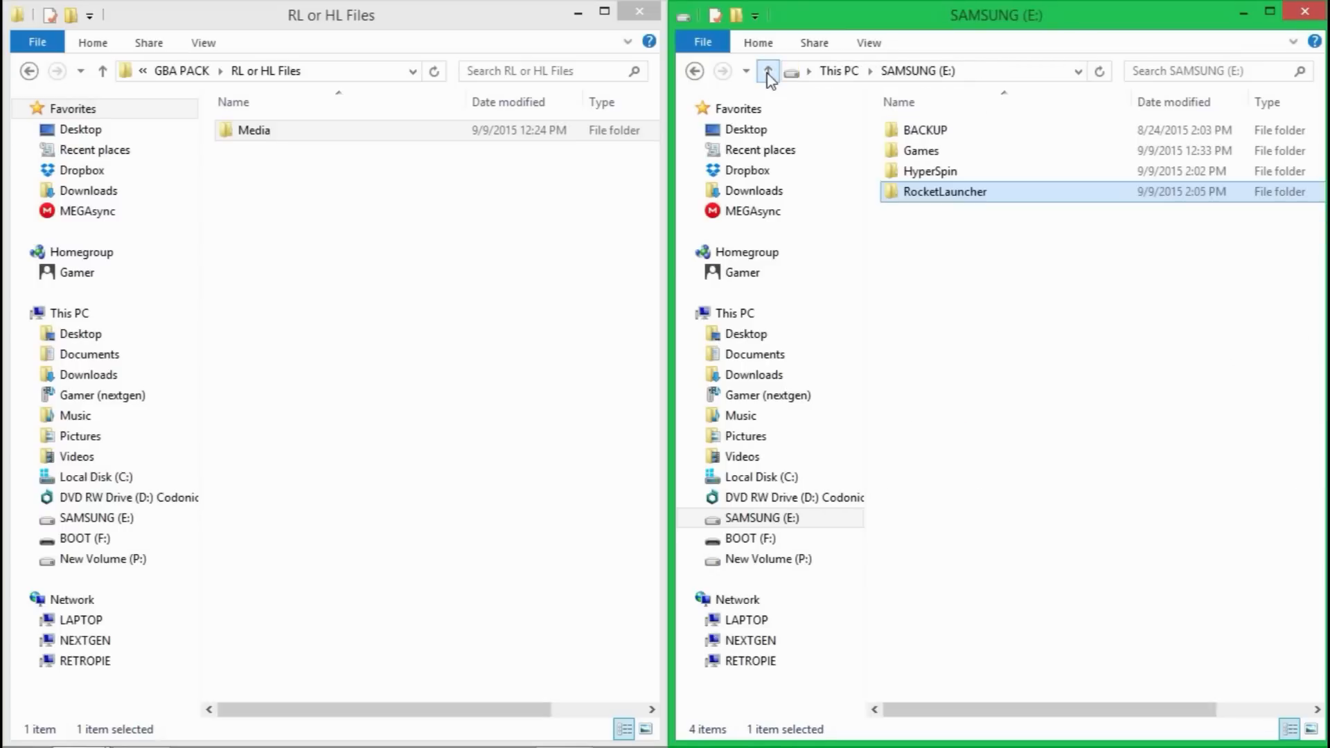
{"action": "double_click", "coordinate": [974, 176]}
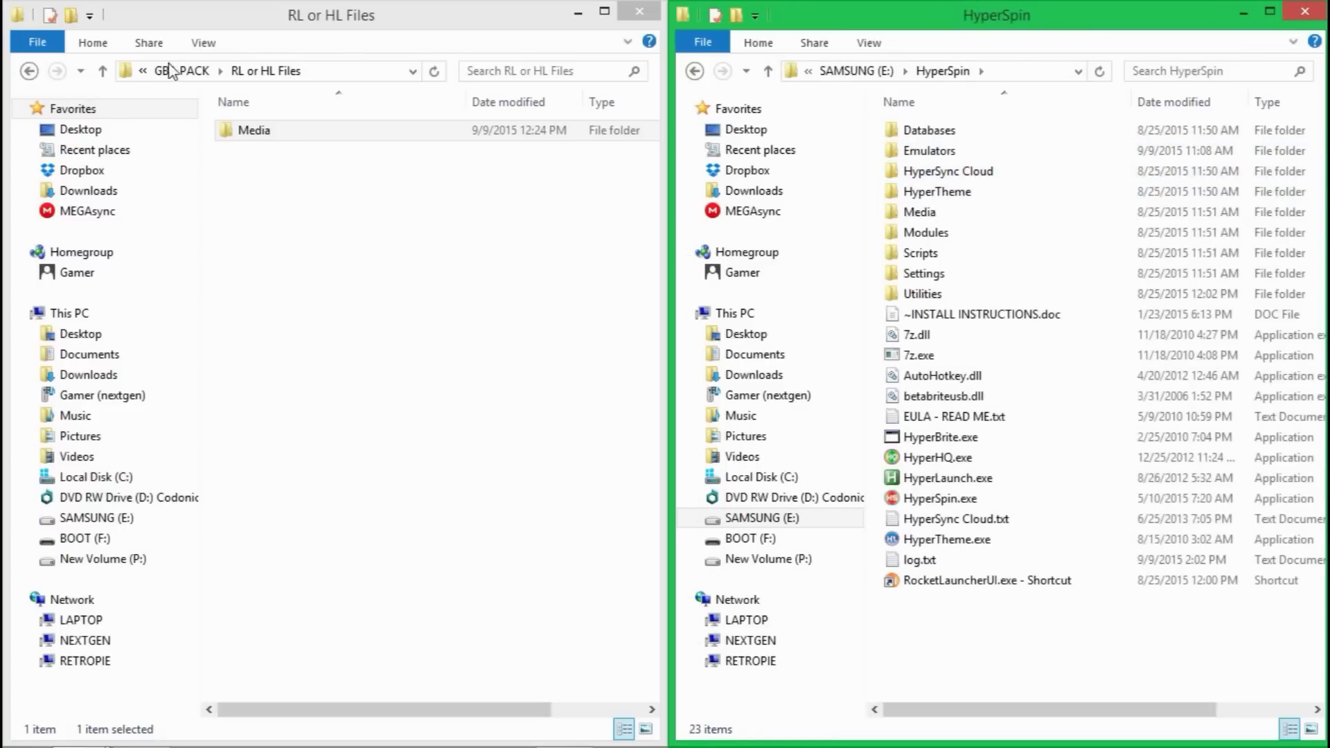
{"action": "left_click", "coordinate": [105, 72]}
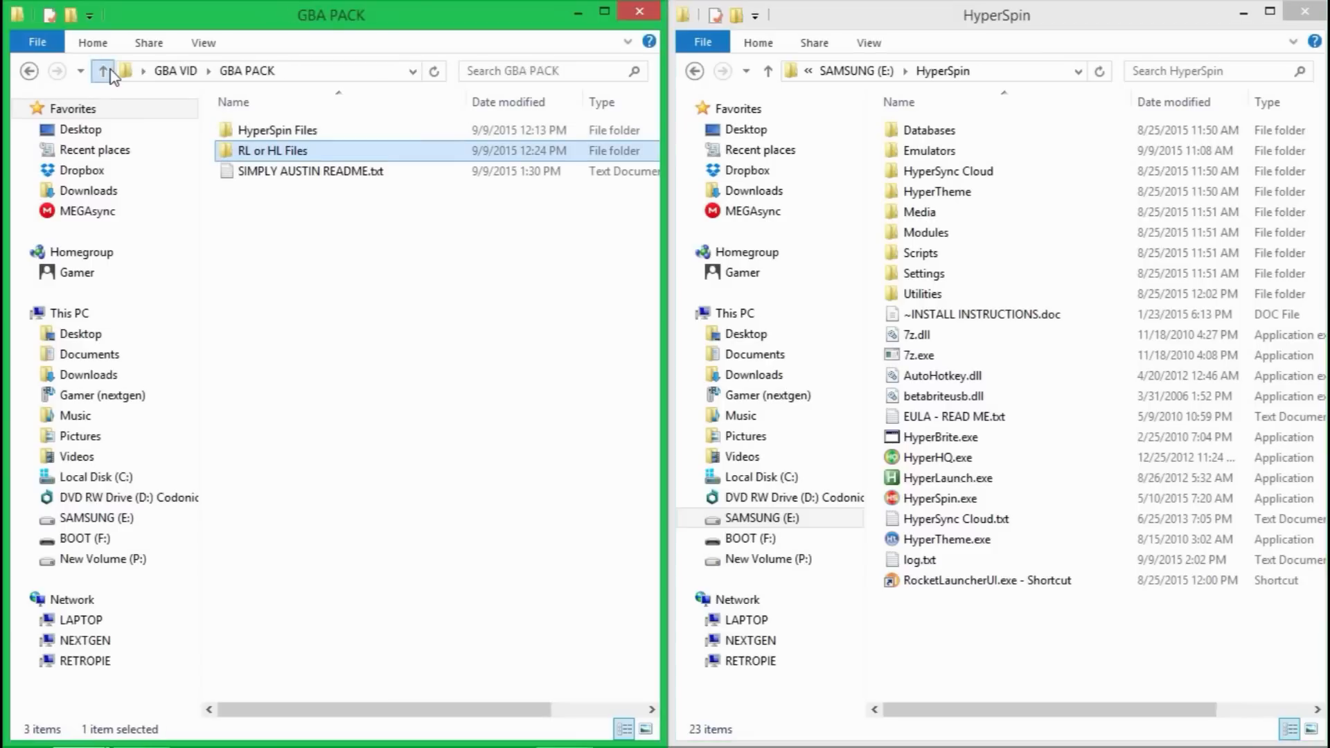
{"action": "double_click", "coordinate": [261, 130]}
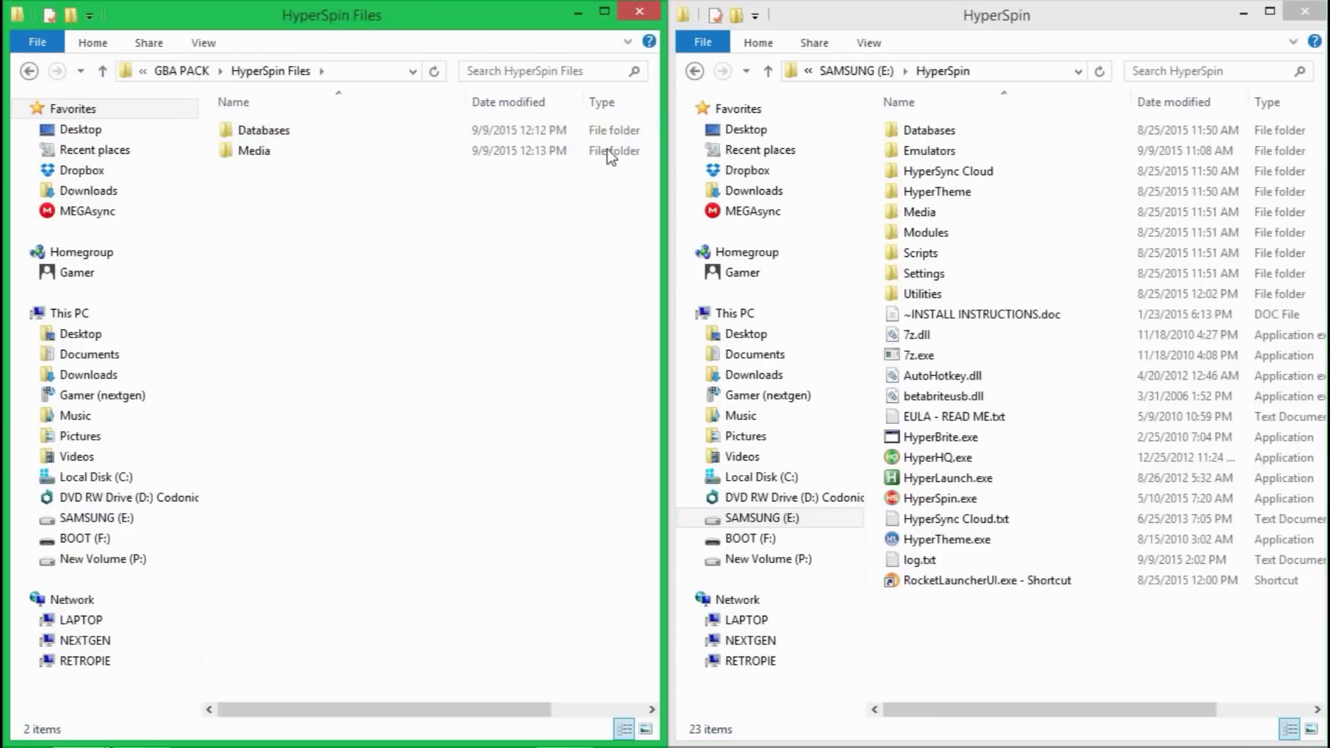
Copy the Databases and Media folders from HyperSpin Files into the HyperSpin folder, replacing the files in the destination.
{"action": "left_click", "coordinate": [1021, 138]}
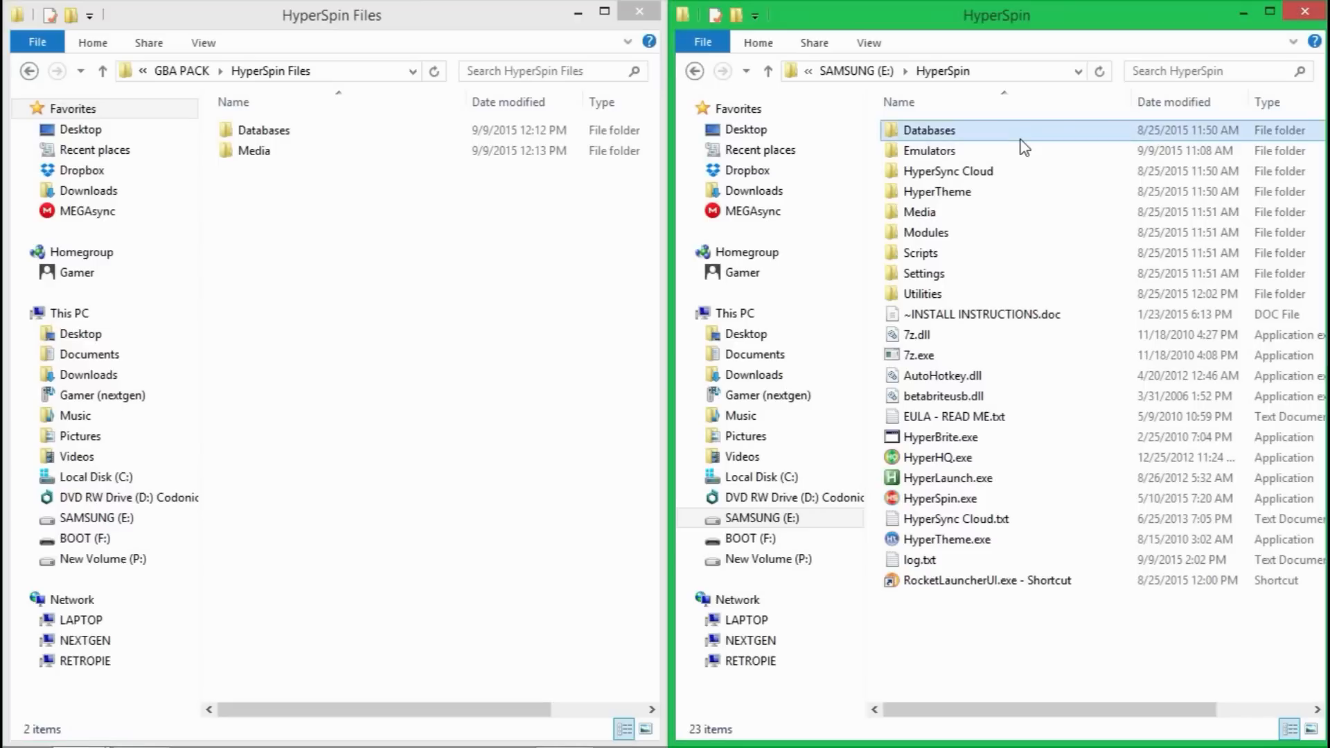
{"action": "left_click", "coordinate": [956, 216]}
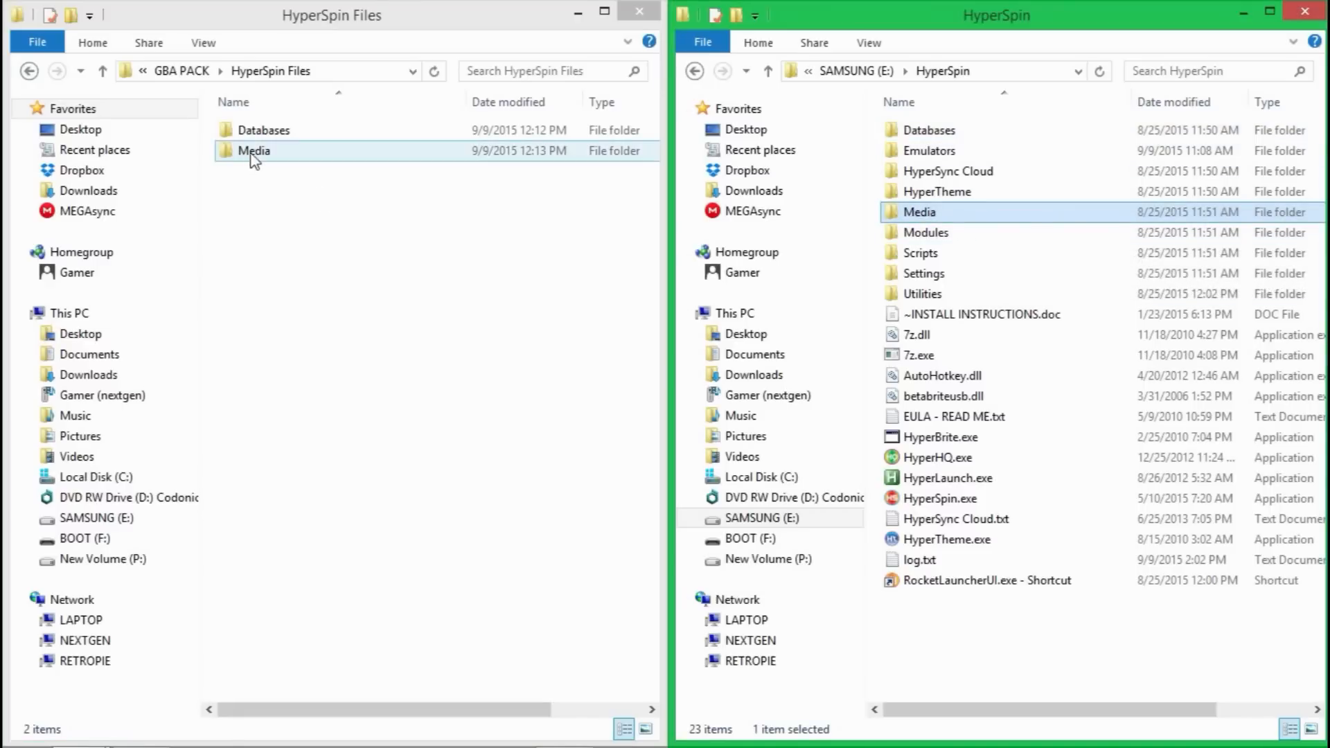
{"action": "left_click_drag", "start_coordinate": [268, 171], "coordinate": [922, 653]}
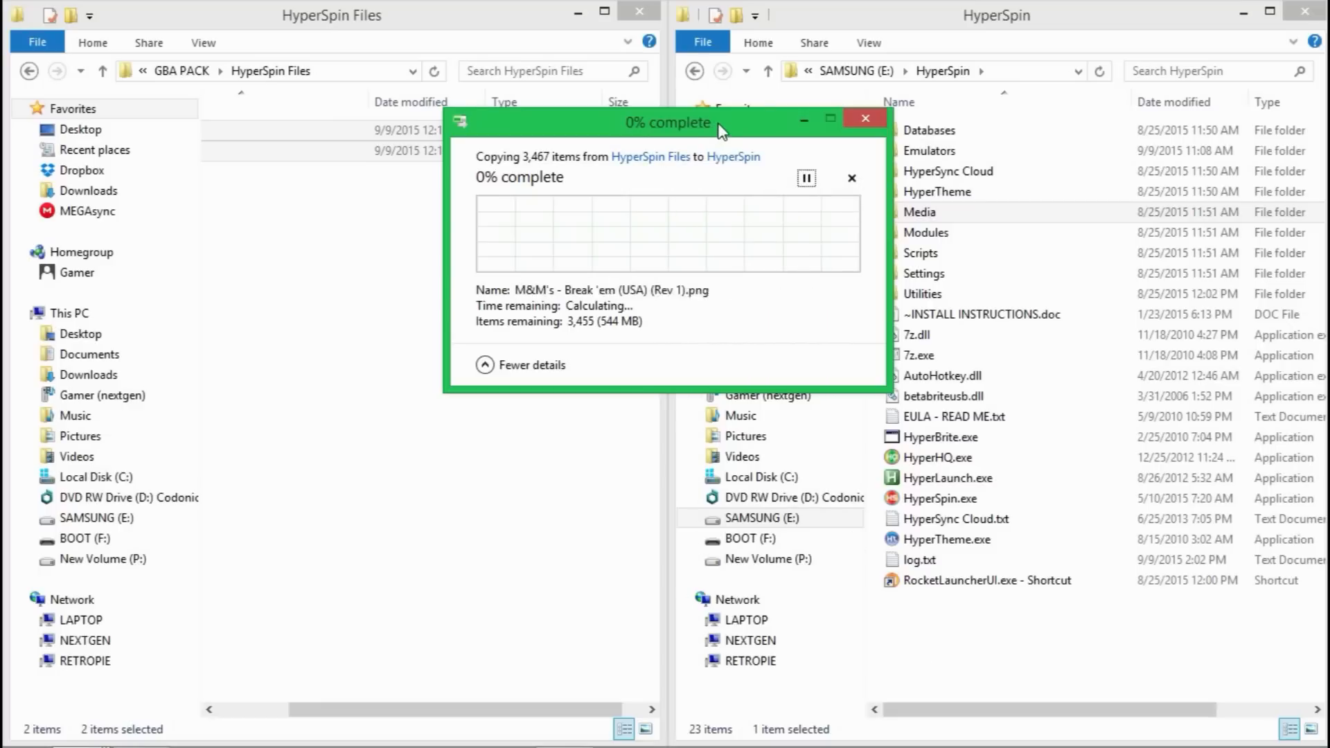
{"action": "left_click_drag", "start_coordinate": [720, 128], "coordinate": [424, 92]}
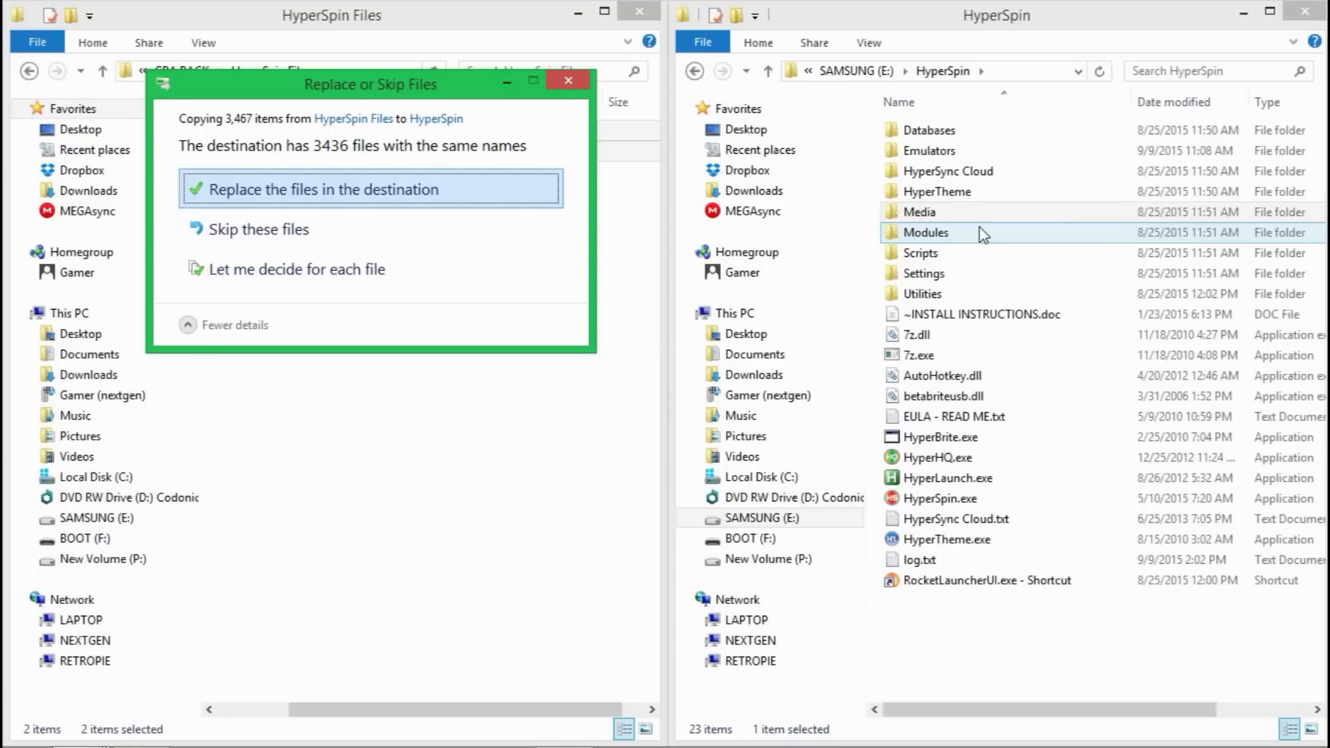
{"action": "left_click", "coordinate": [402, 196]}
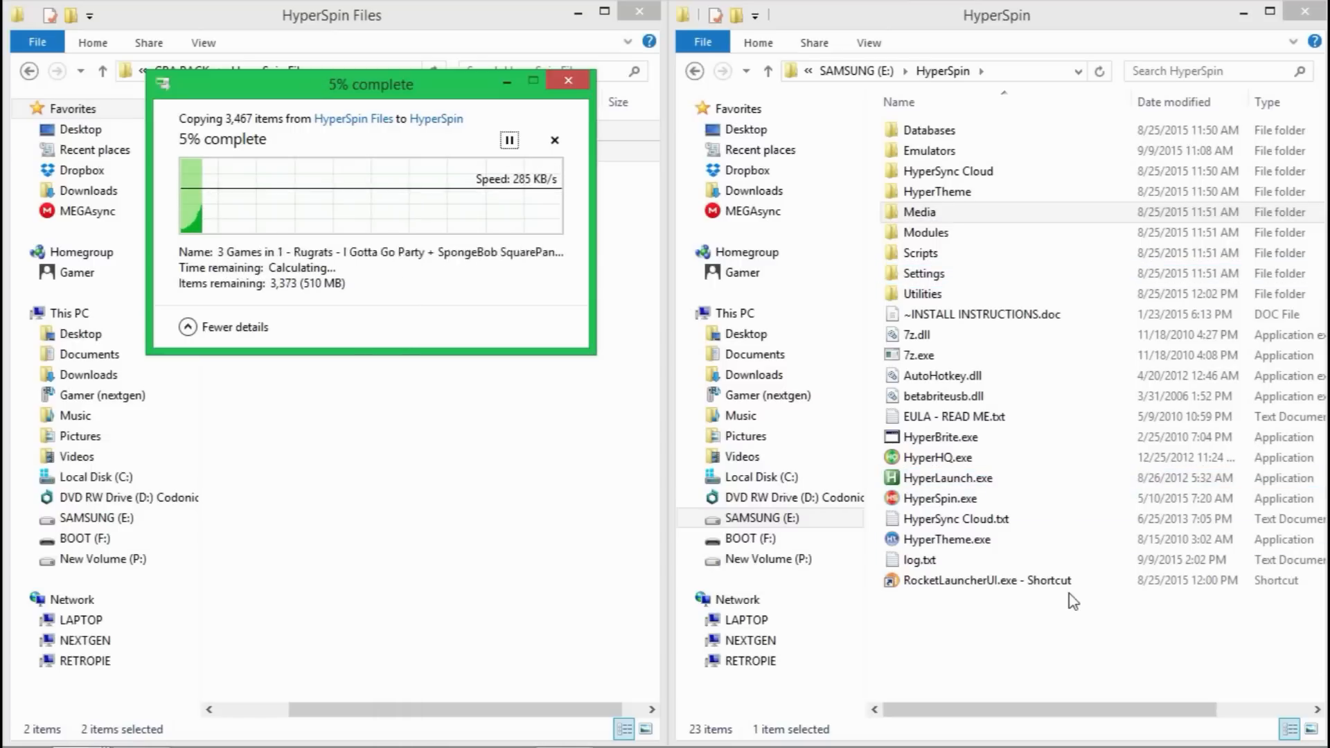
Launch RocketLauncherUI from its shortcut in the HyperSpin folder and decline the update.
{"action": "left_click", "coordinate": [1079, 633]}
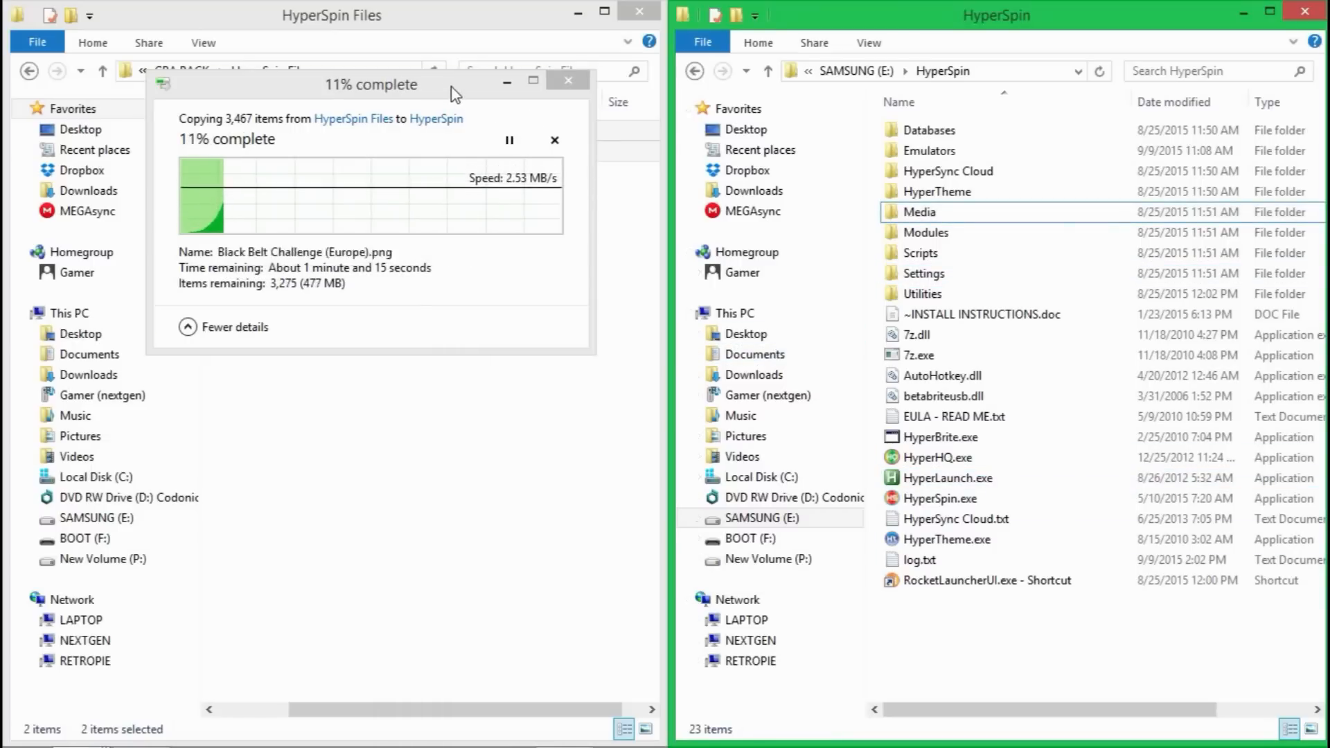
{"action": "left_click", "coordinate": [769, 72]}
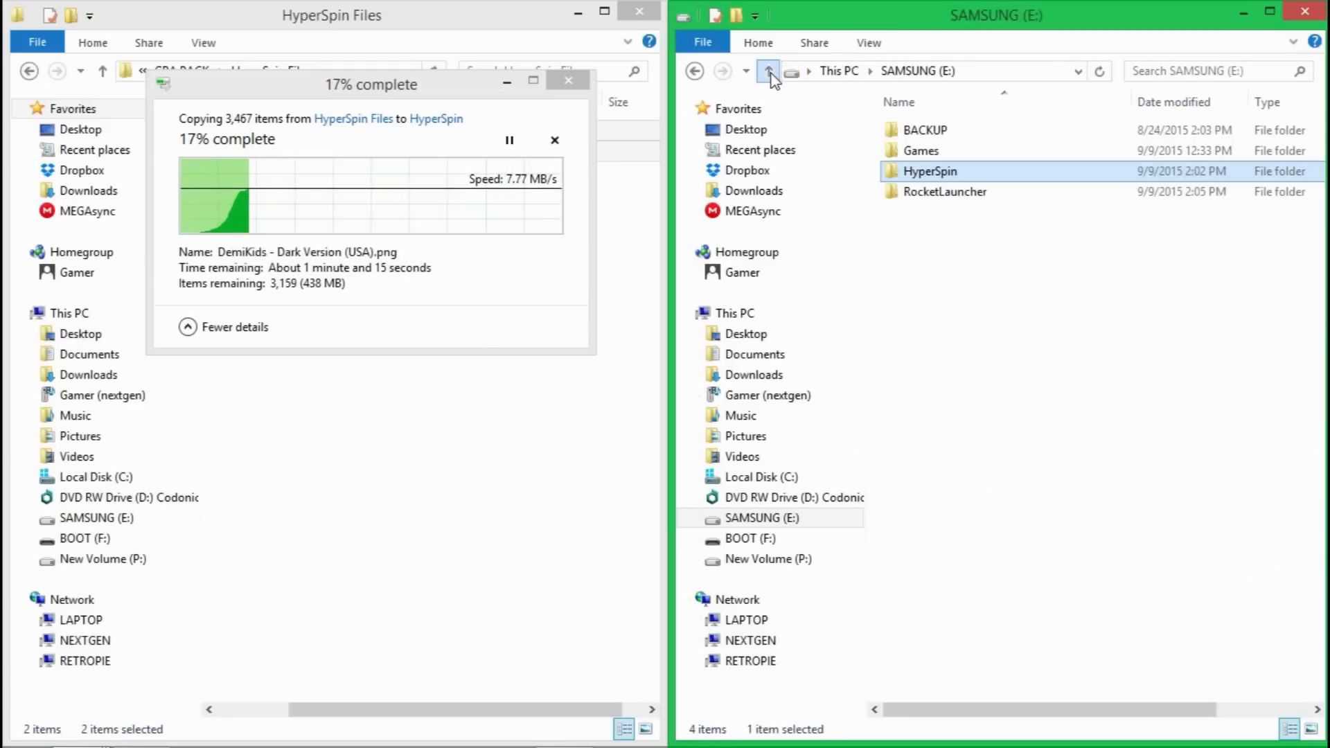
{"action": "double_click", "coordinate": [935, 172]}
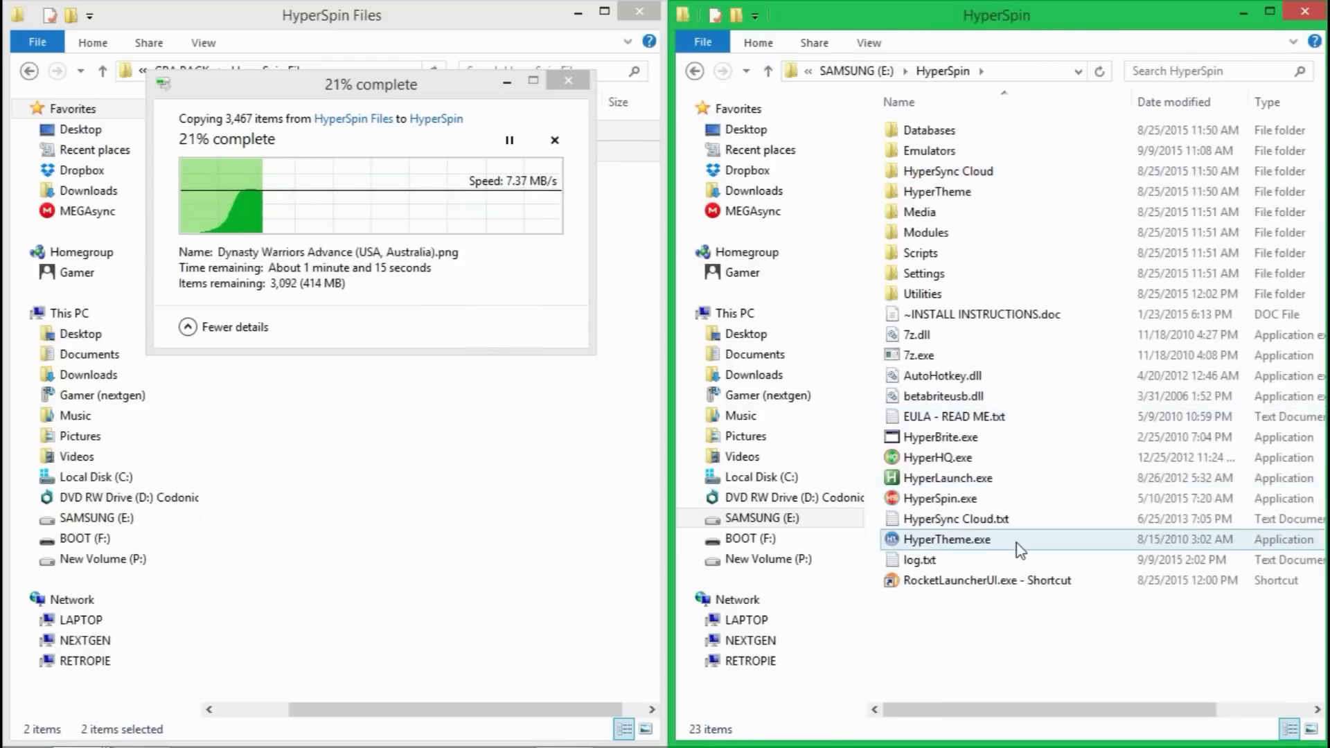
{"action": "double_click", "coordinate": [967, 581]}
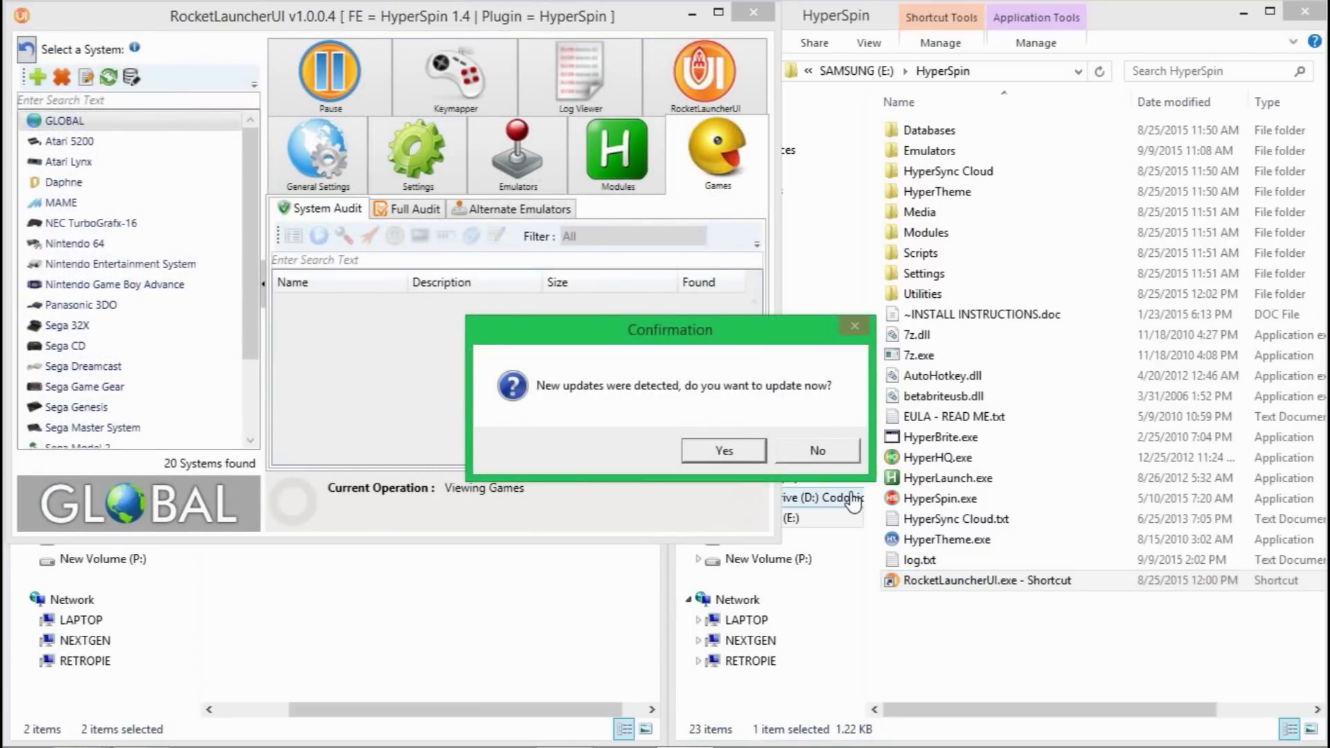
{"action": "left_click_drag", "start_coordinate": [783, 333], "coordinate": [689, 221]}
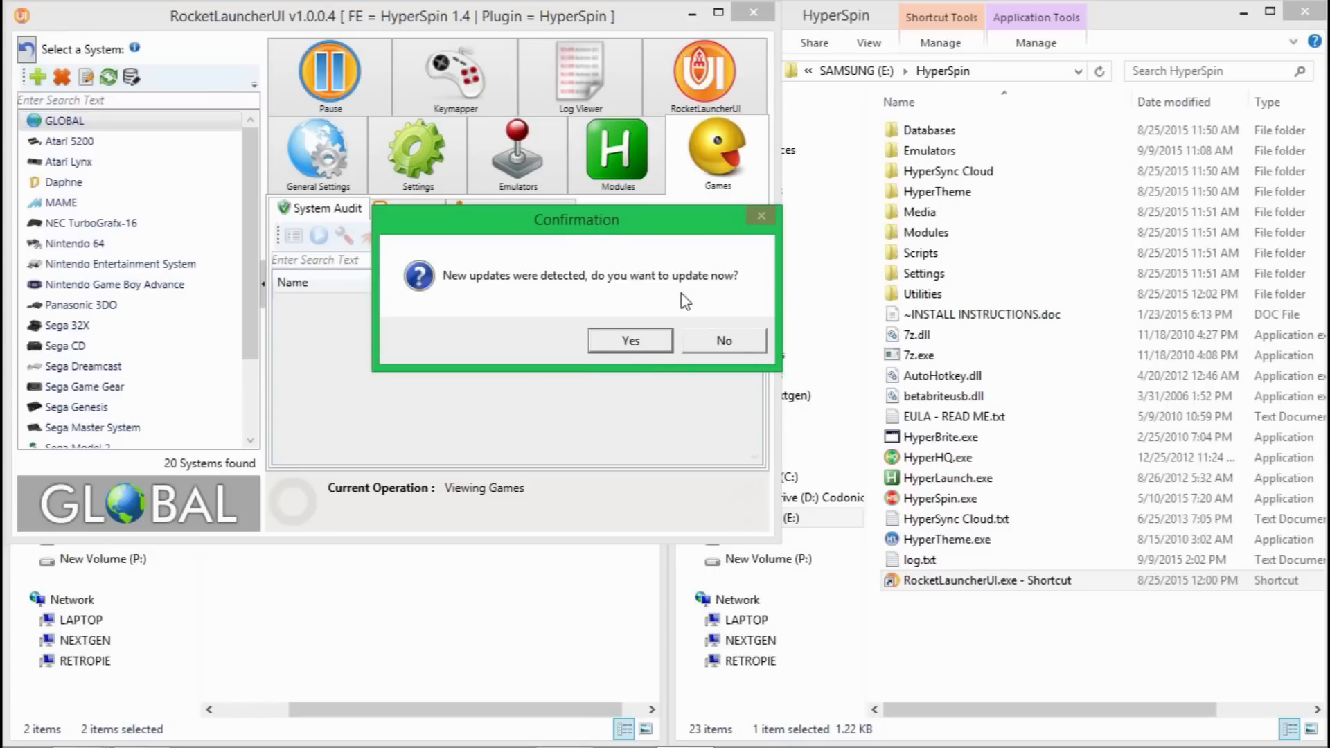
{"action": "left_click", "coordinate": [725, 340]}
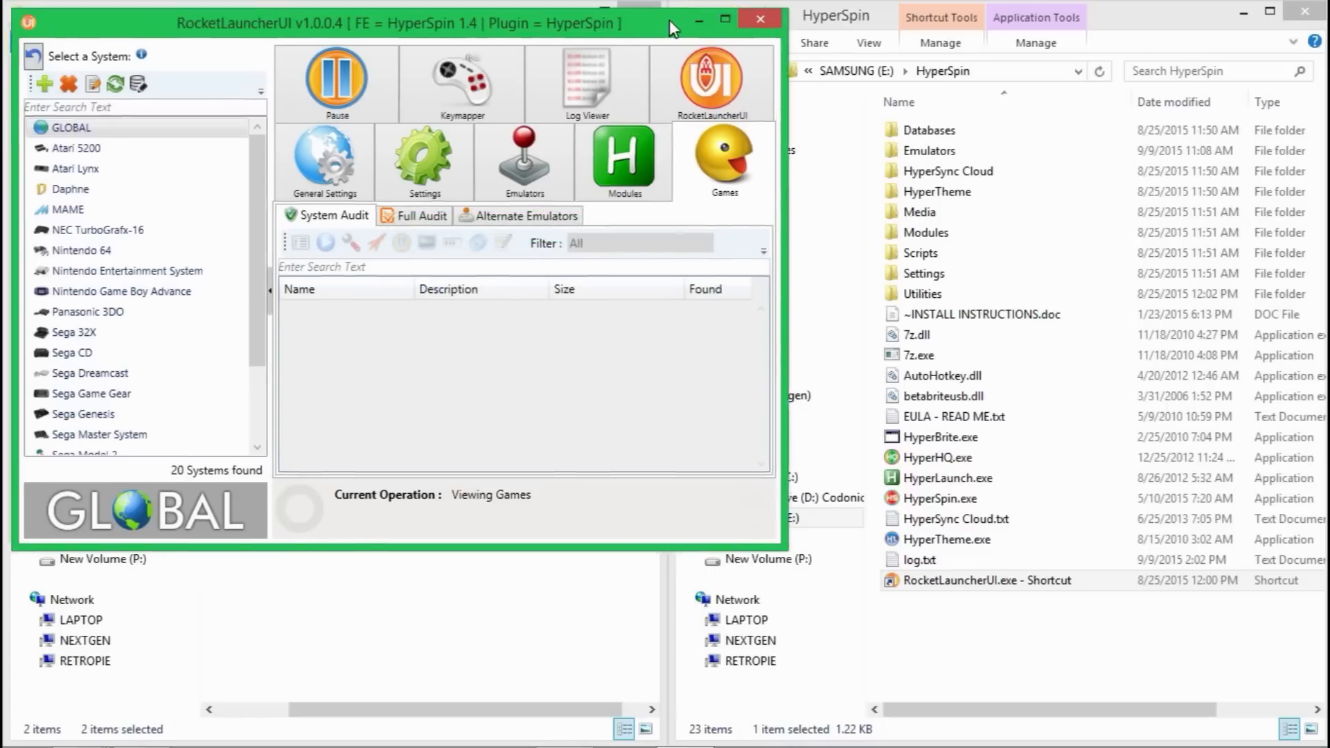
Select the Nintendo Game Boy Advance system and maximize the RocketLauncherUI window.
{"action": "left_click_drag", "start_coordinate": [669, 19], "coordinate": [1120, 119]}
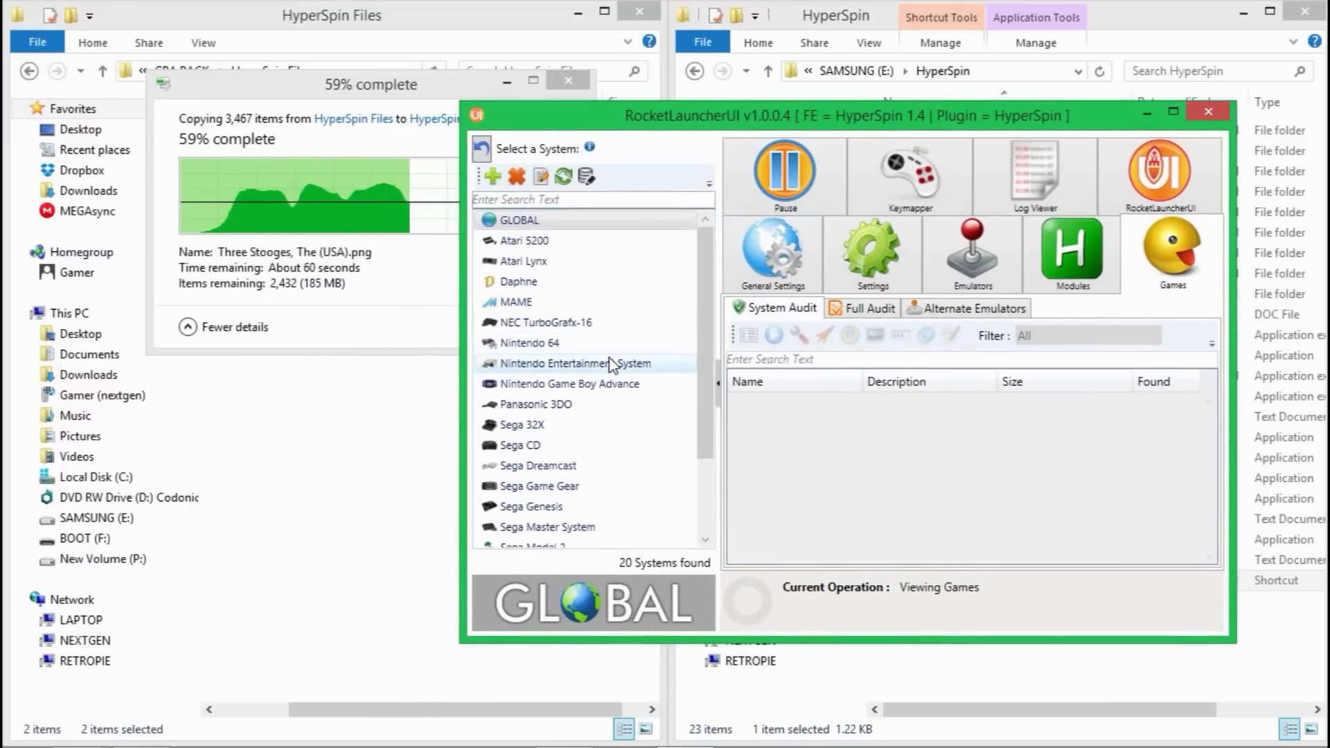
{"action": "left_click", "coordinate": [573, 388]}
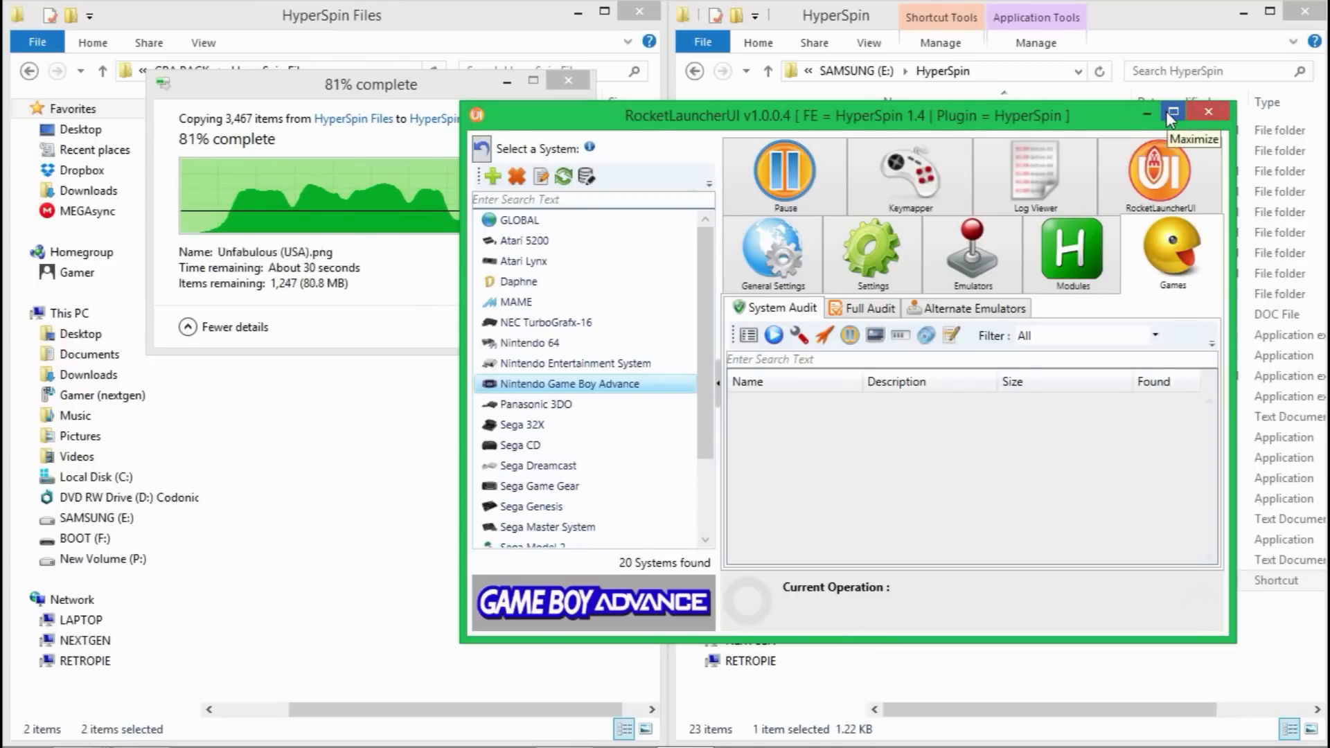
{"action": "left_click_drag", "start_coordinate": [1119, 240], "coordinate": [1114, 64]}
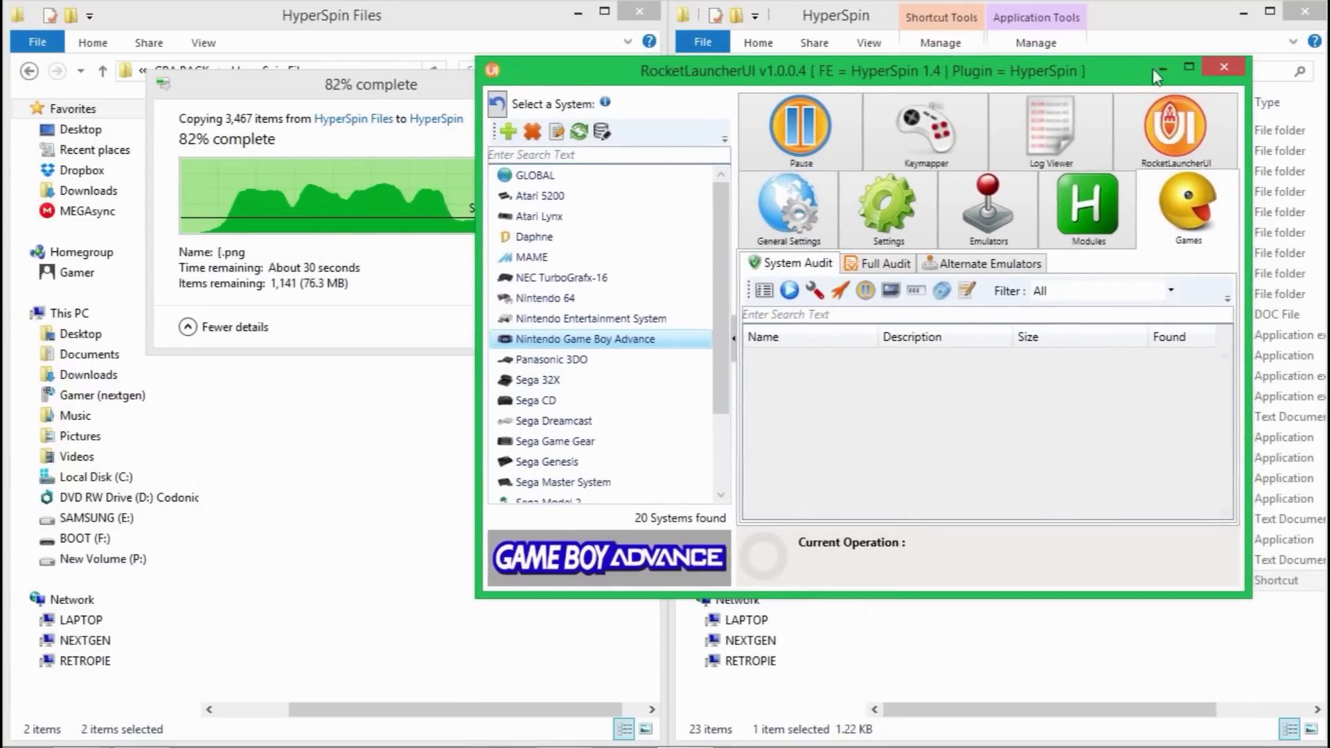
{"action": "left_click", "coordinate": [1195, 64]}
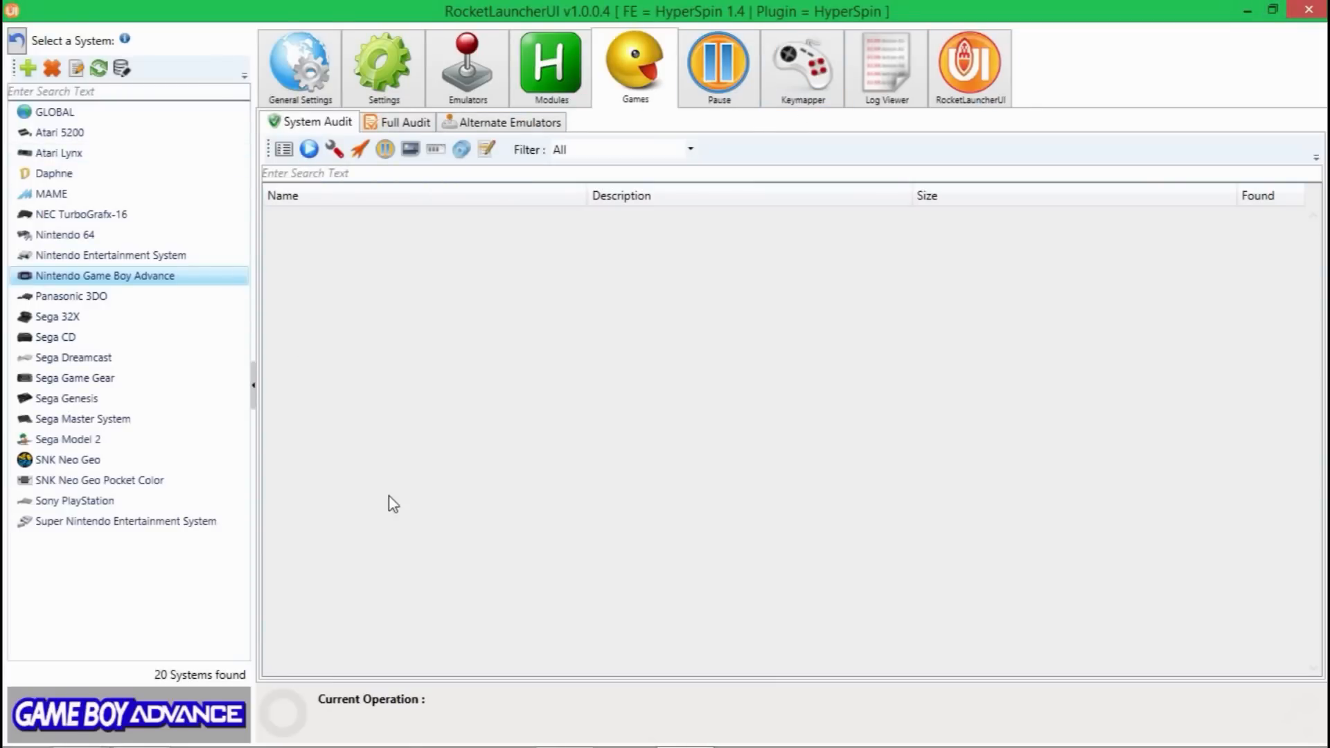
{"action": "mouse_move", "coordinate": [401, 742]}
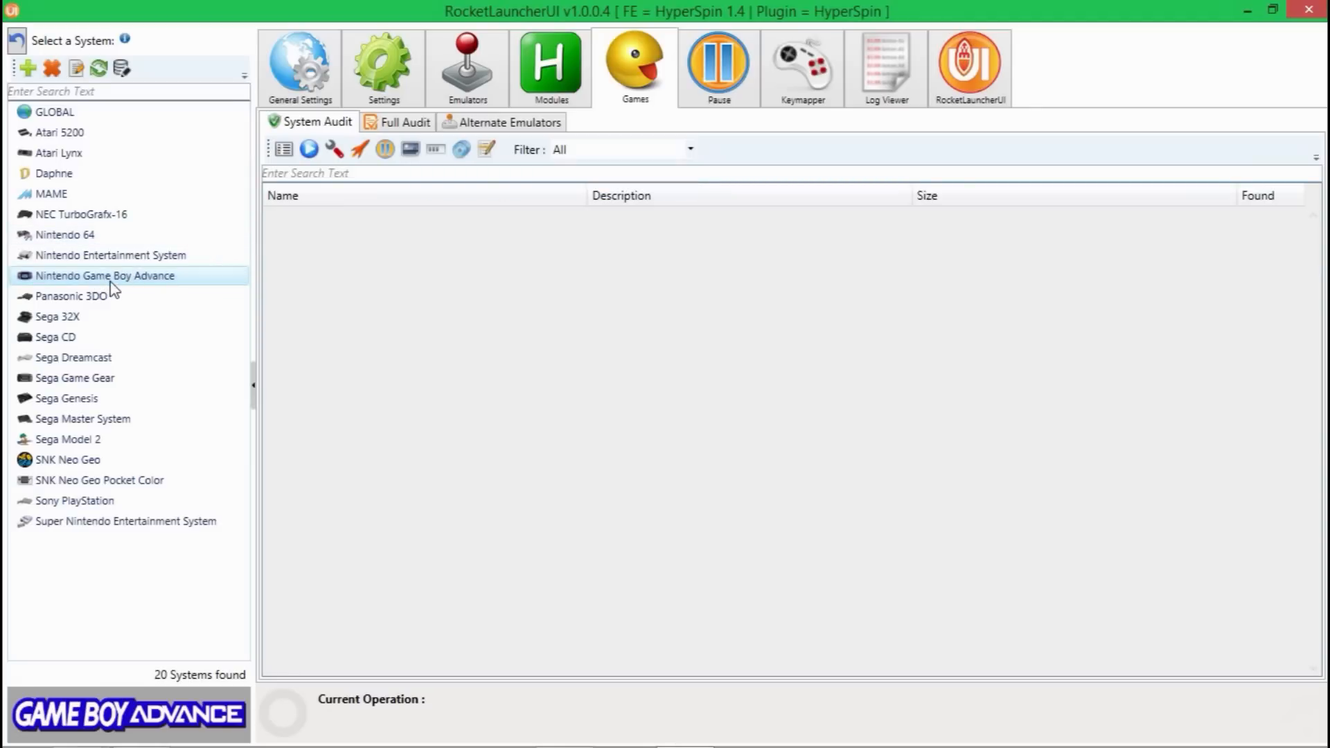
Examine the RetroArch entry in the GLOBAL emulator list, checking its executable path, ROM extensions and module.
{"action": "left_click", "coordinate": [90, 114]}
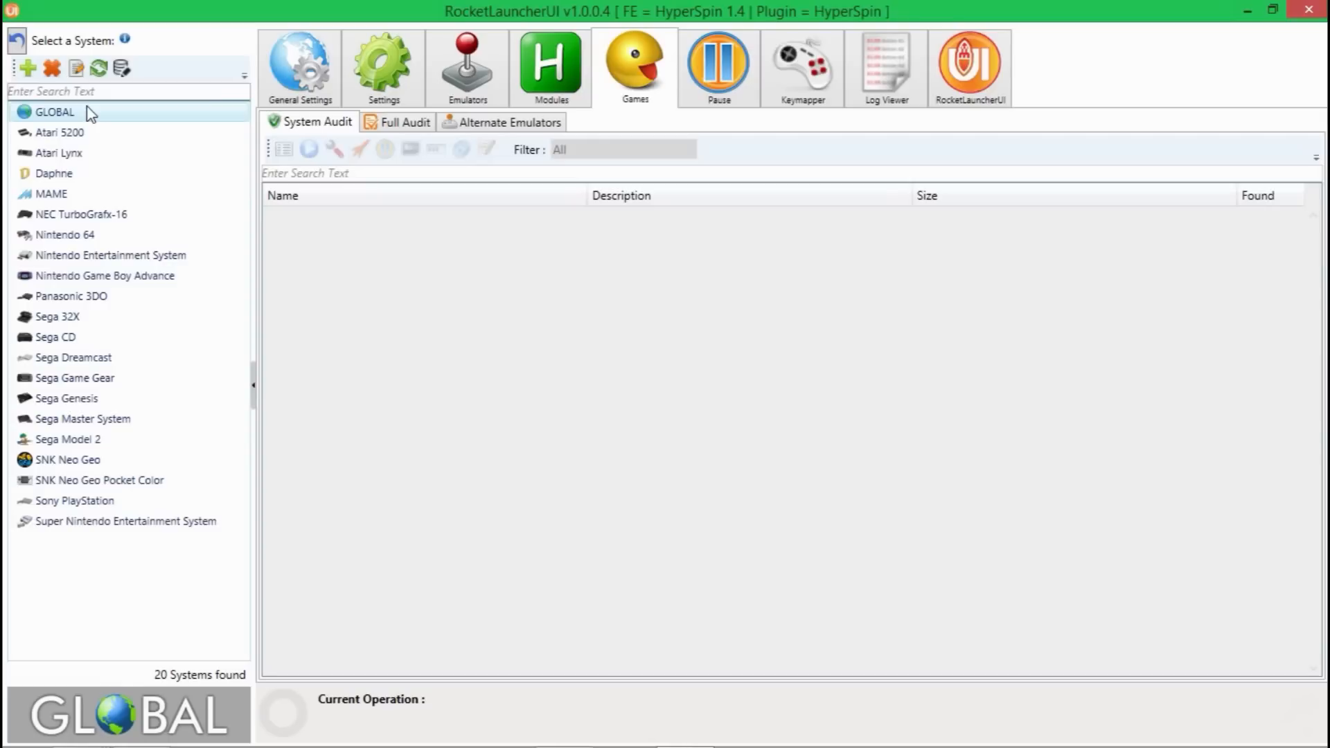
{"action": "left_click", "coordinate": [454, 104]}
{"action": "left_click", "coordinate": [441, 374]}
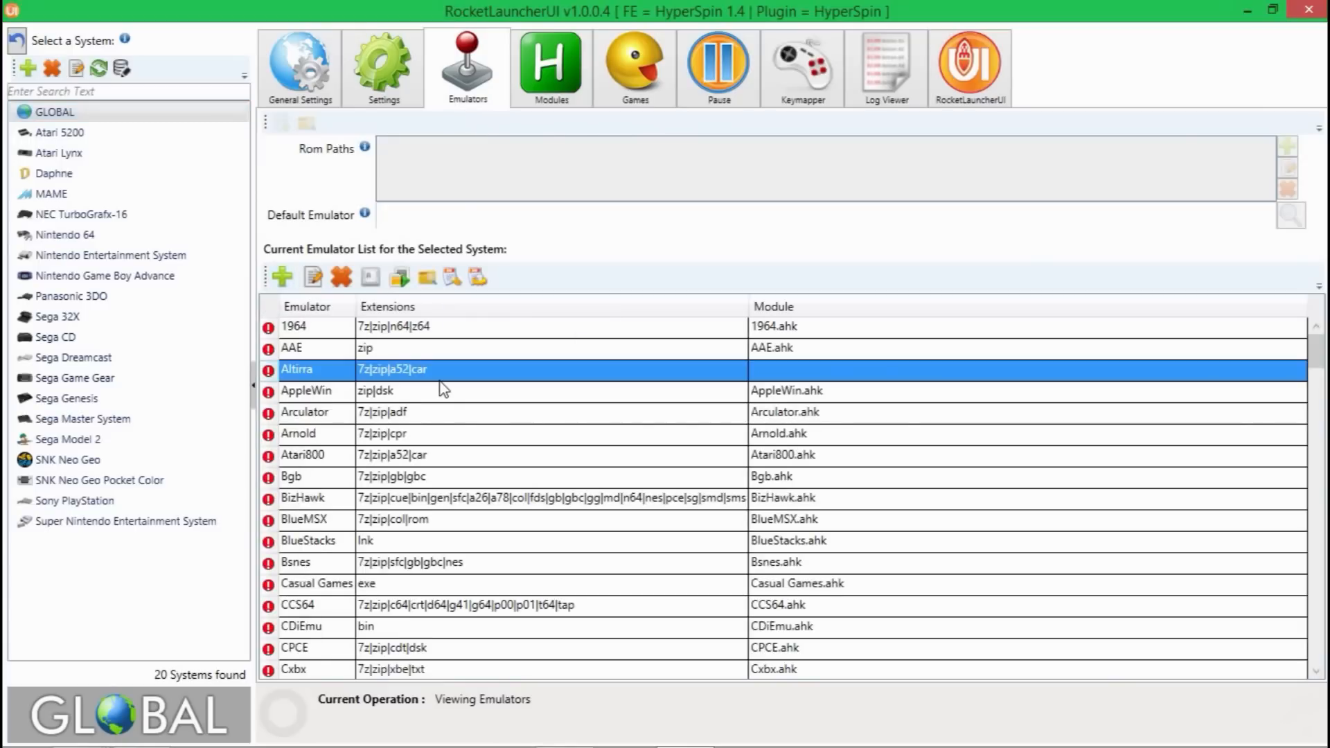
{"action": "scroll", "coordinate": [441, 389], "scroll_direction": "down", "scroll_amount": 4}
{"action": "scroll", "coordinate": [442, 389], "scroll_direction": "down", "scroll_amount": 20}
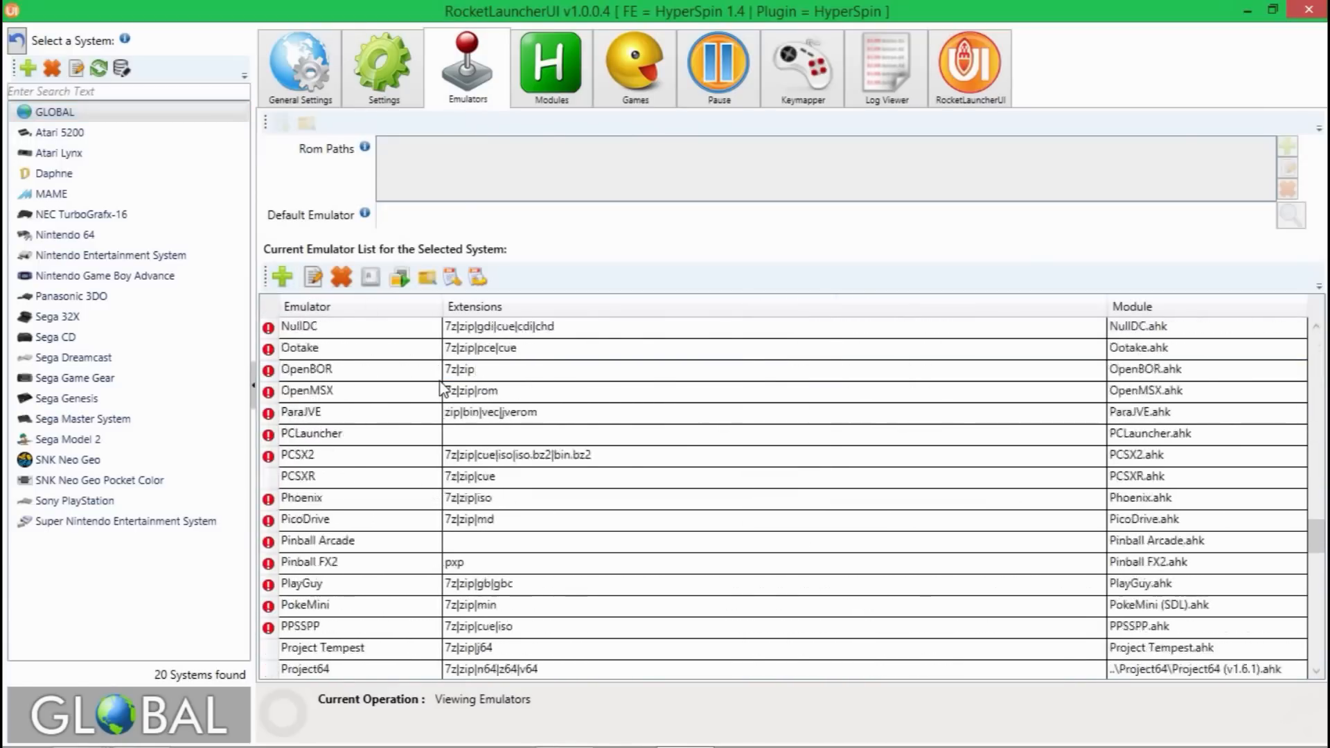
{"action": "scroll", "coordinate": [441, 389], "scroll_direction": "up", "scroll_amount": 1}
{"action": "scroll", "coordinate": [441, 389], "scroll_direction": "down", "scroll_amount": 7}
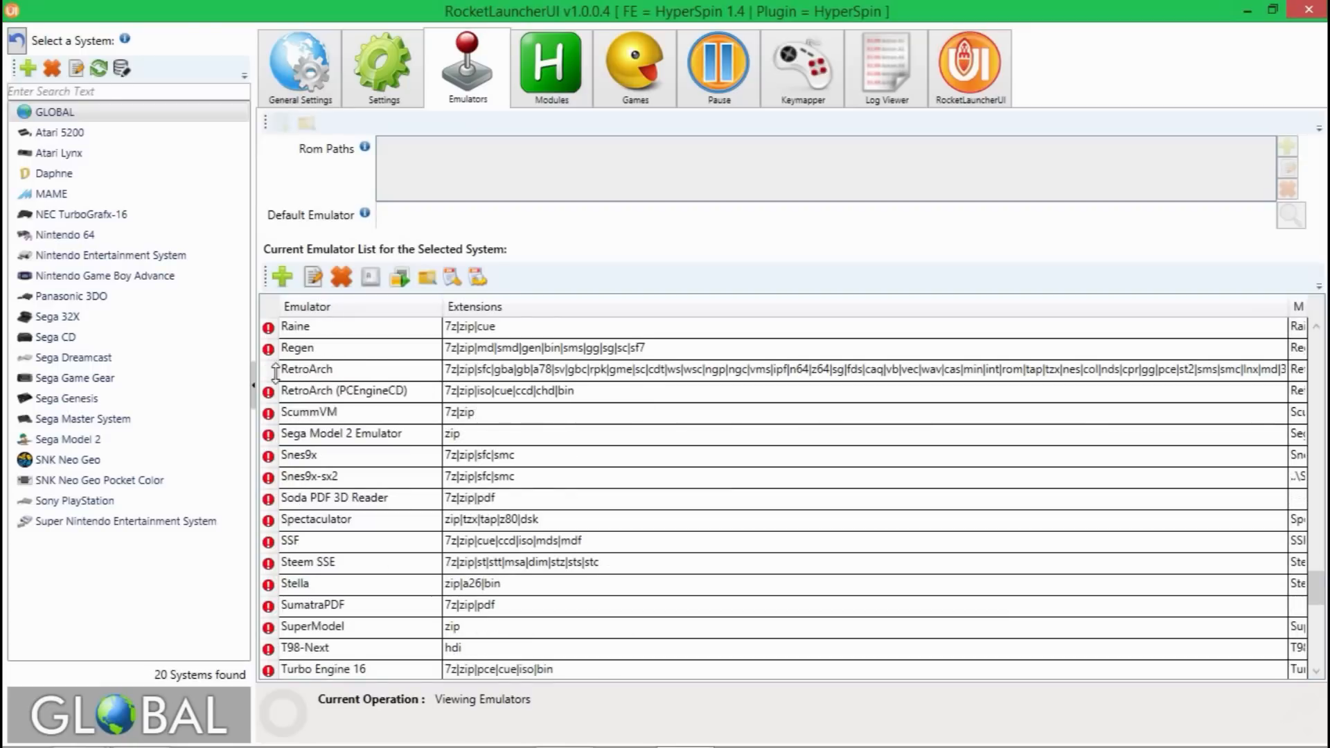
{"action": "double_click", "coordinate": [388, 372]}
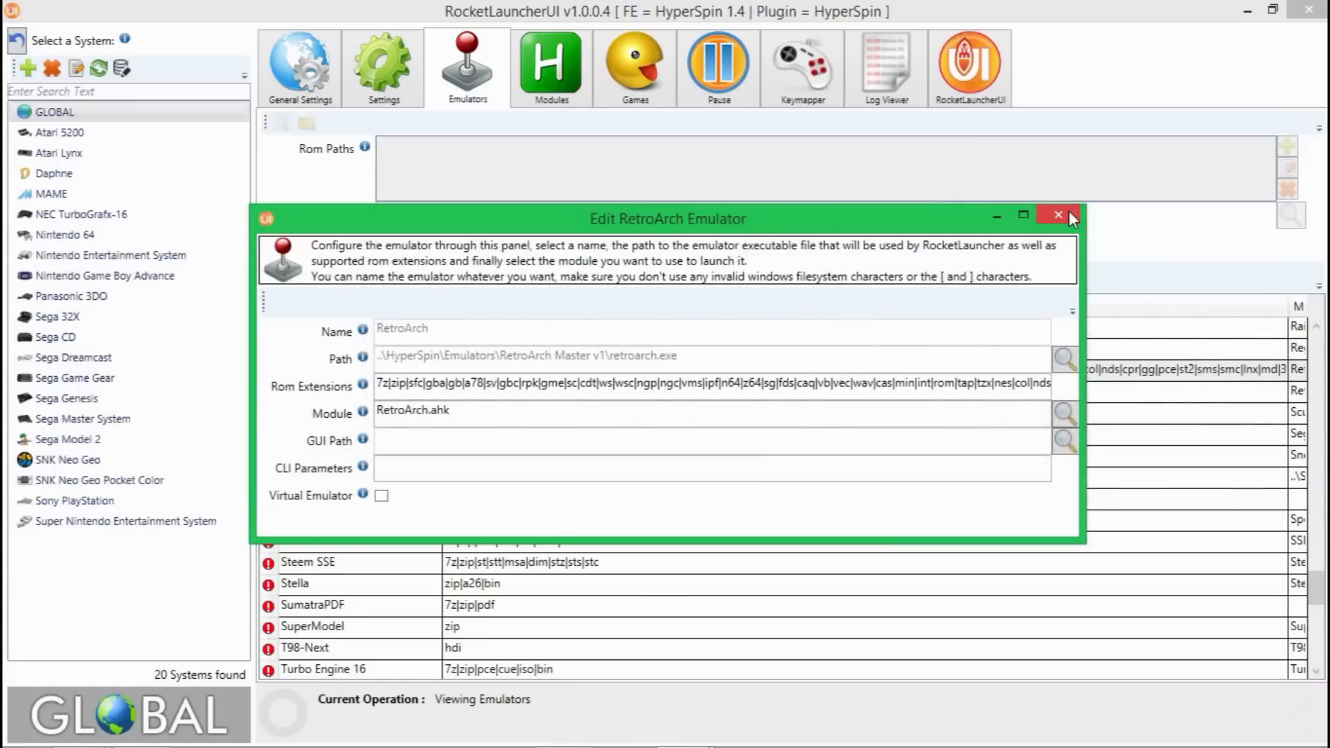
{"action": "left_click", "coordinate": [1069, 212]}
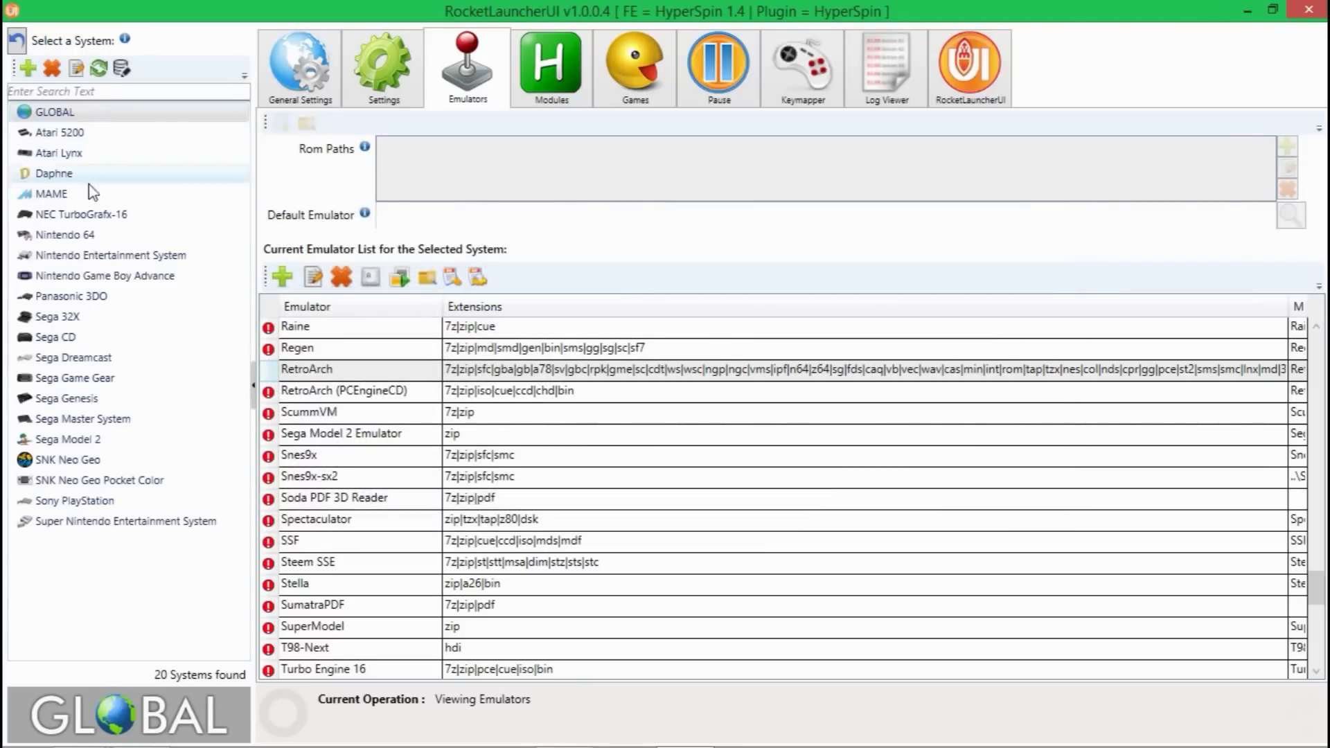
Delete the existing ..\Games ROM path from the Nintendo Game Boy Advance system.
{"action": "left_click", "coordinate": [91, 277]}
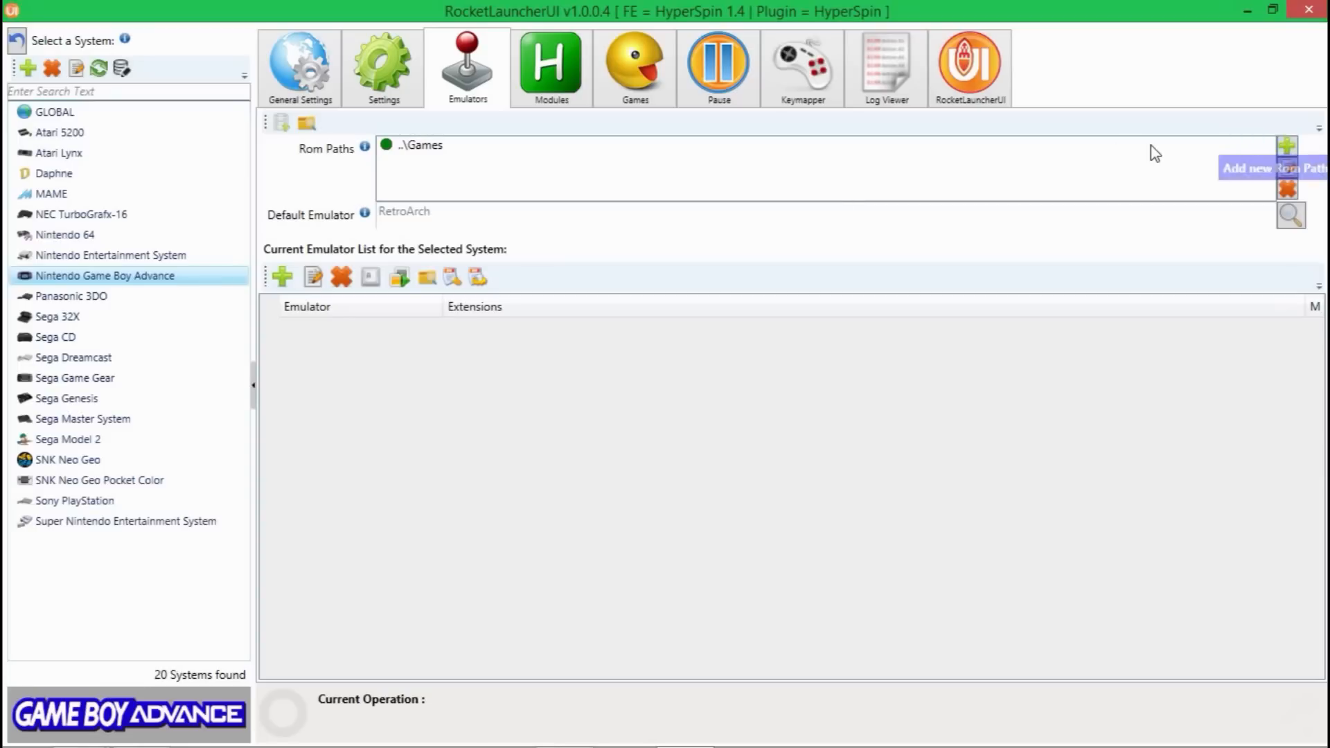
{"action": "left_click", "coordinate": [1068, 149]}
{"action": "left_click", "coordinate": [1288, 189]}
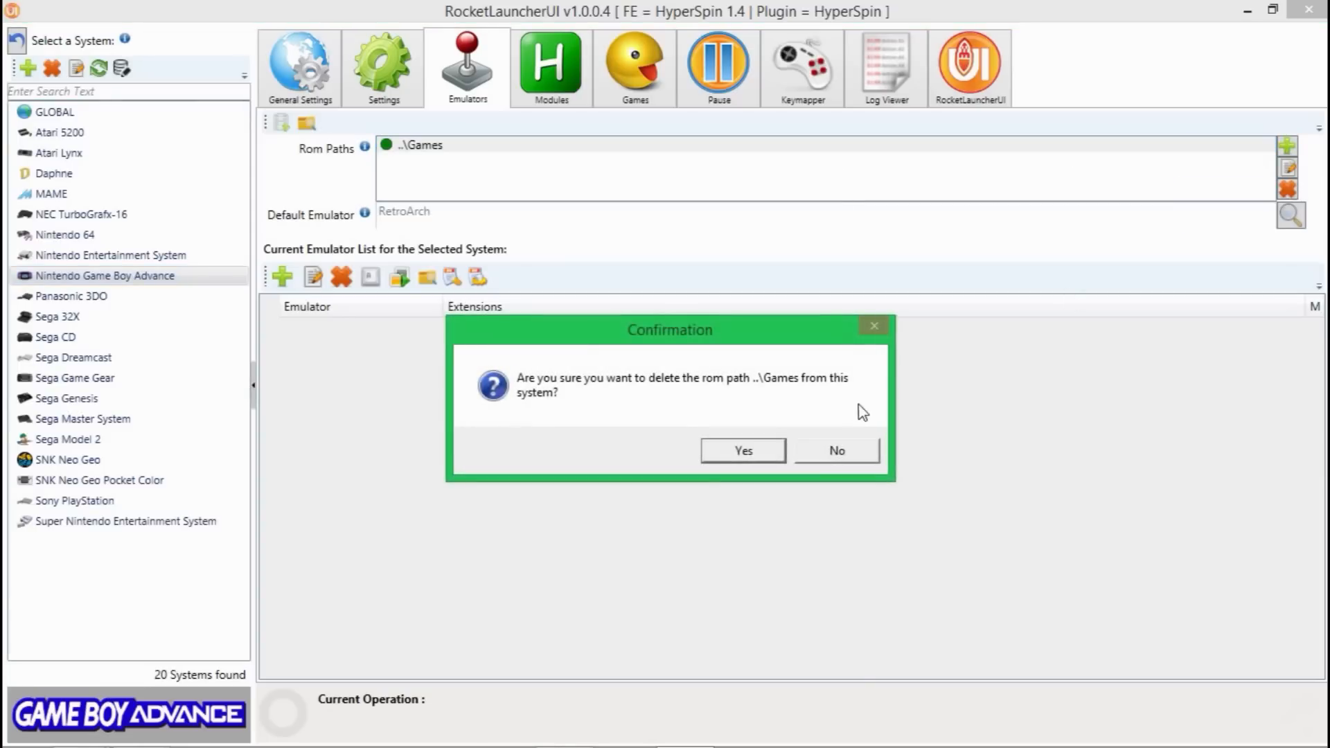
{"action": "left_click", "coordinate": [730, 452]}
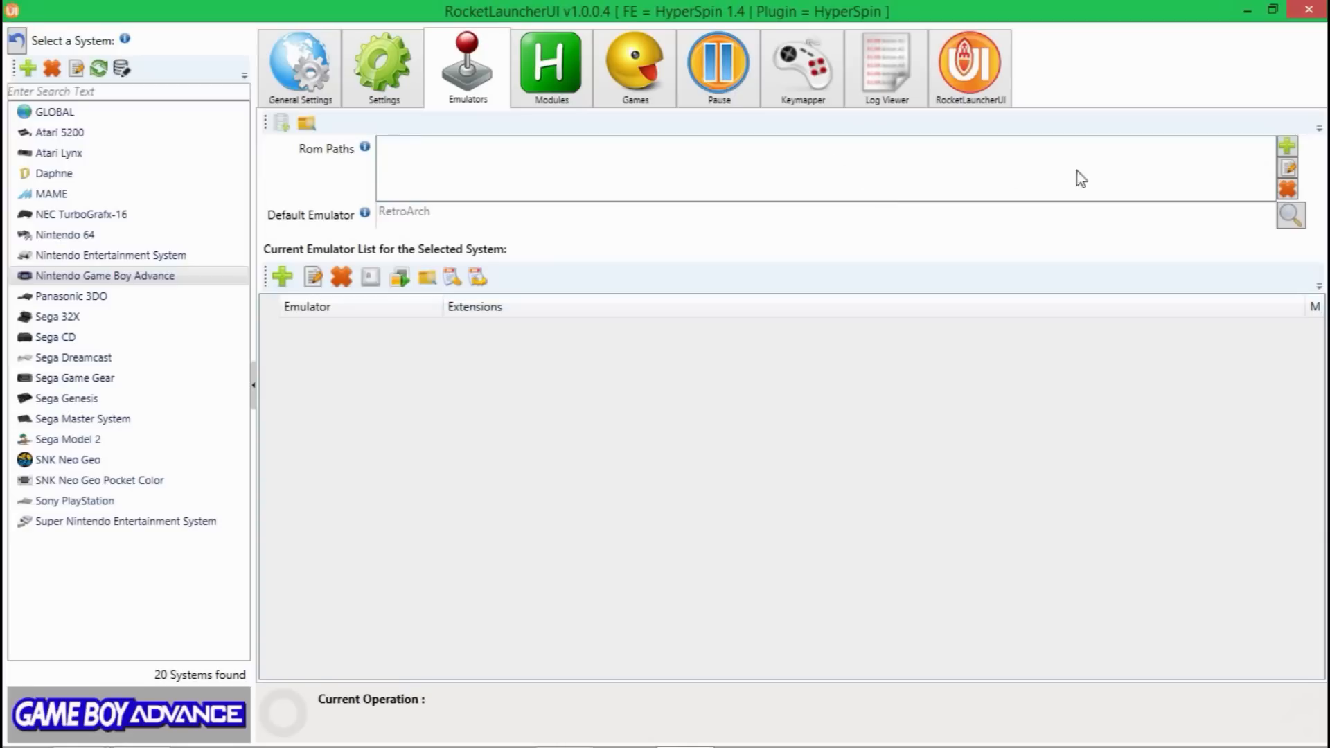
Add the Games folder on the SAMSUNG (E:) drive as the ROM path for Nintendo Game Boy Advance.
{"action": "left_click", "coordinate": [1287, 146]}
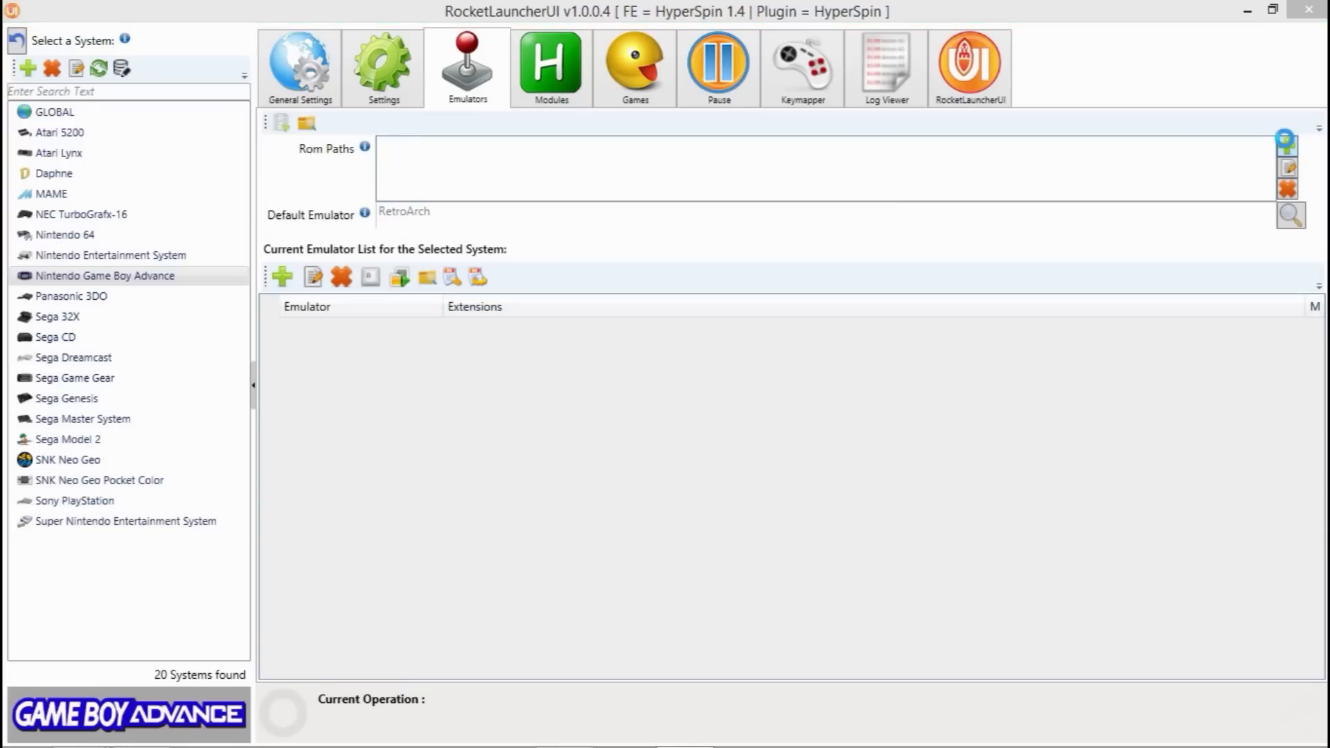
{"action": "left_click_drag", "start_coordinate": [836, 237], "coordinate": [1056, 125]}
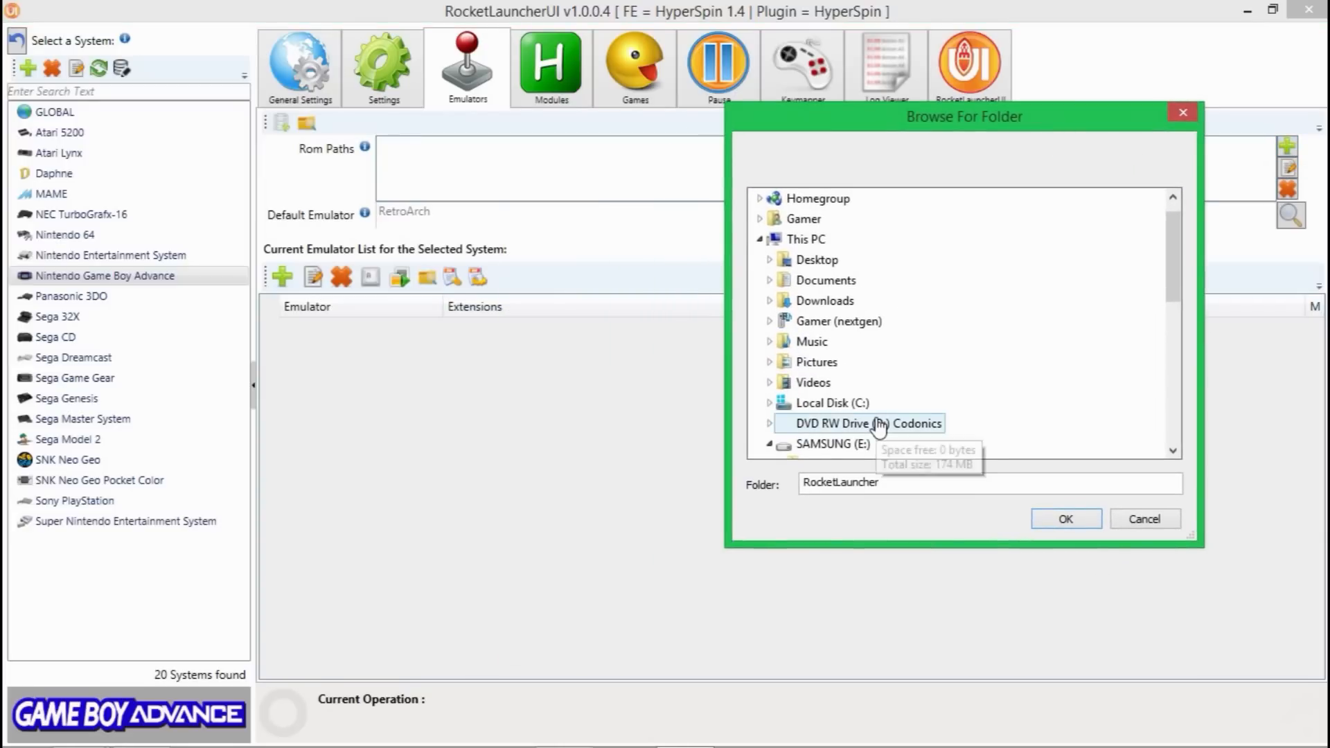
{"action": "left_click_drag", "start_coordinate": [1170, 238], "coordinate": [1173, 286]}
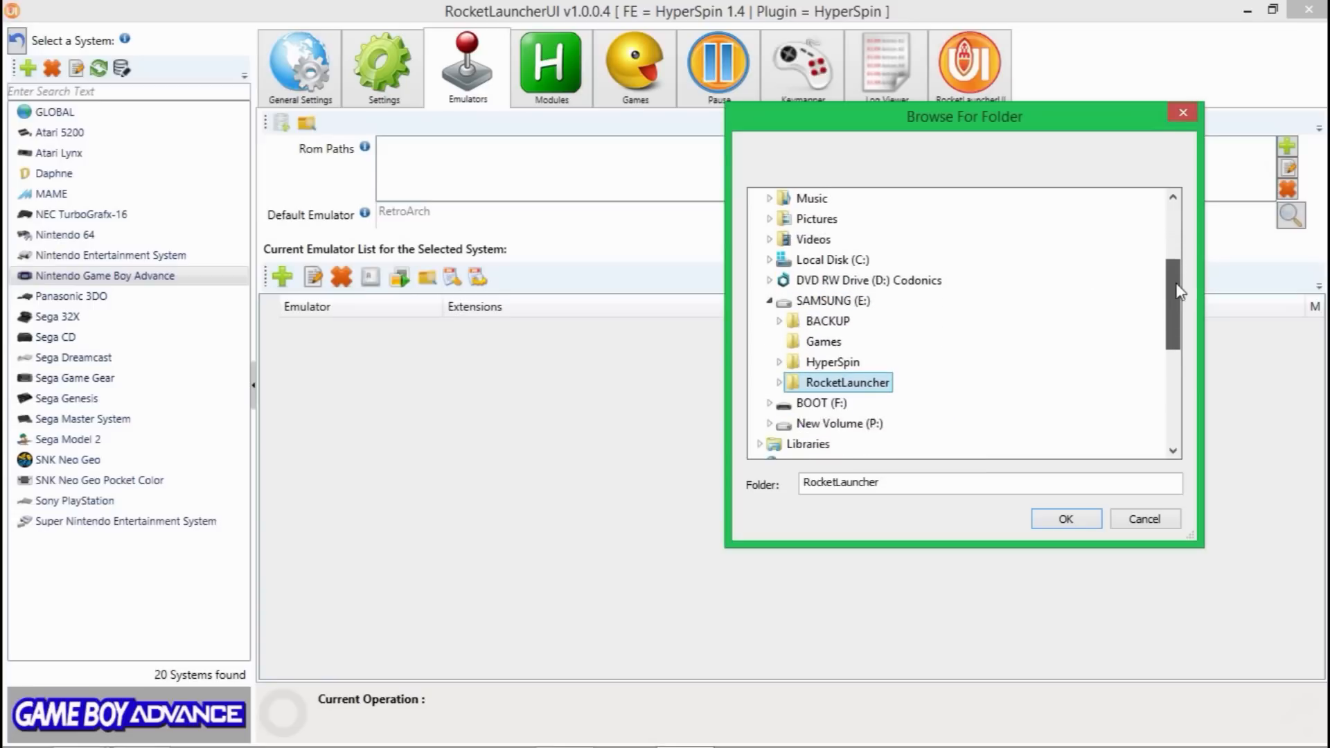
{"action": "left_click", "coordinate": [835, 302]}
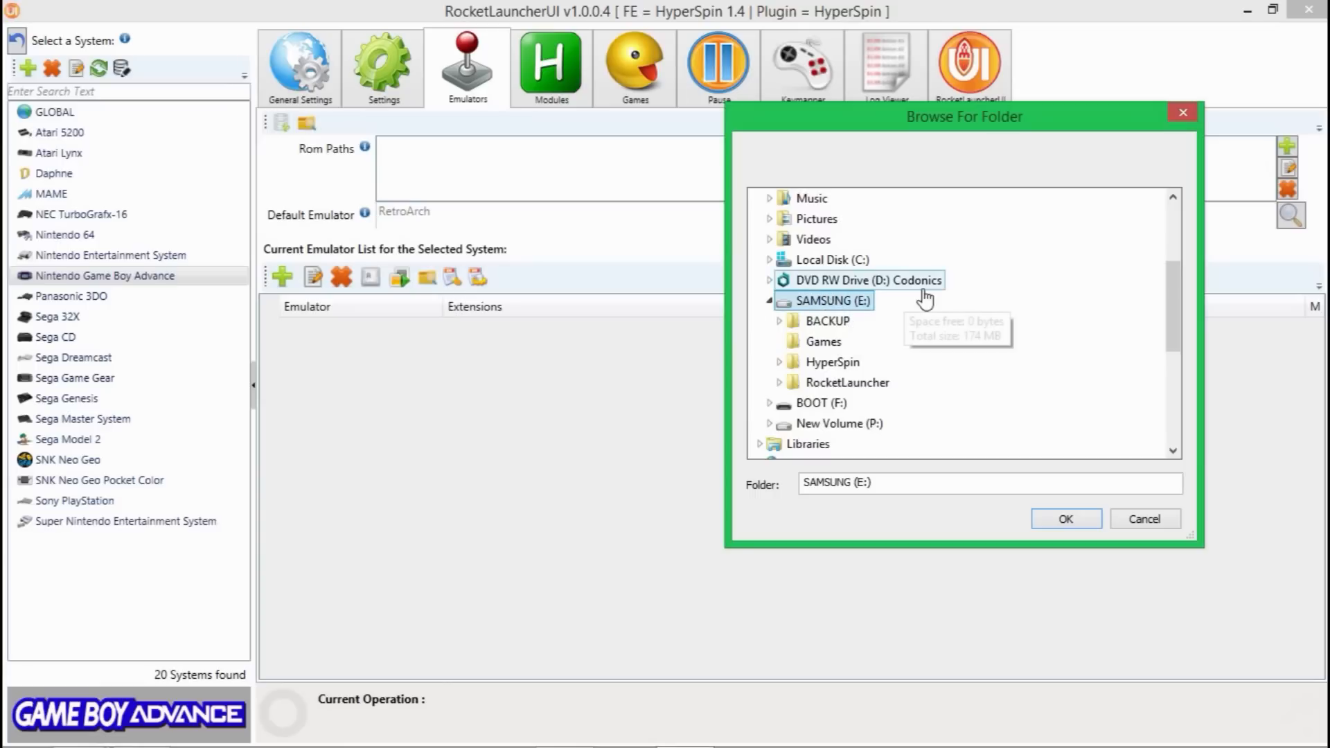
{"action": "left_click", "coordinate": [819, 350]}
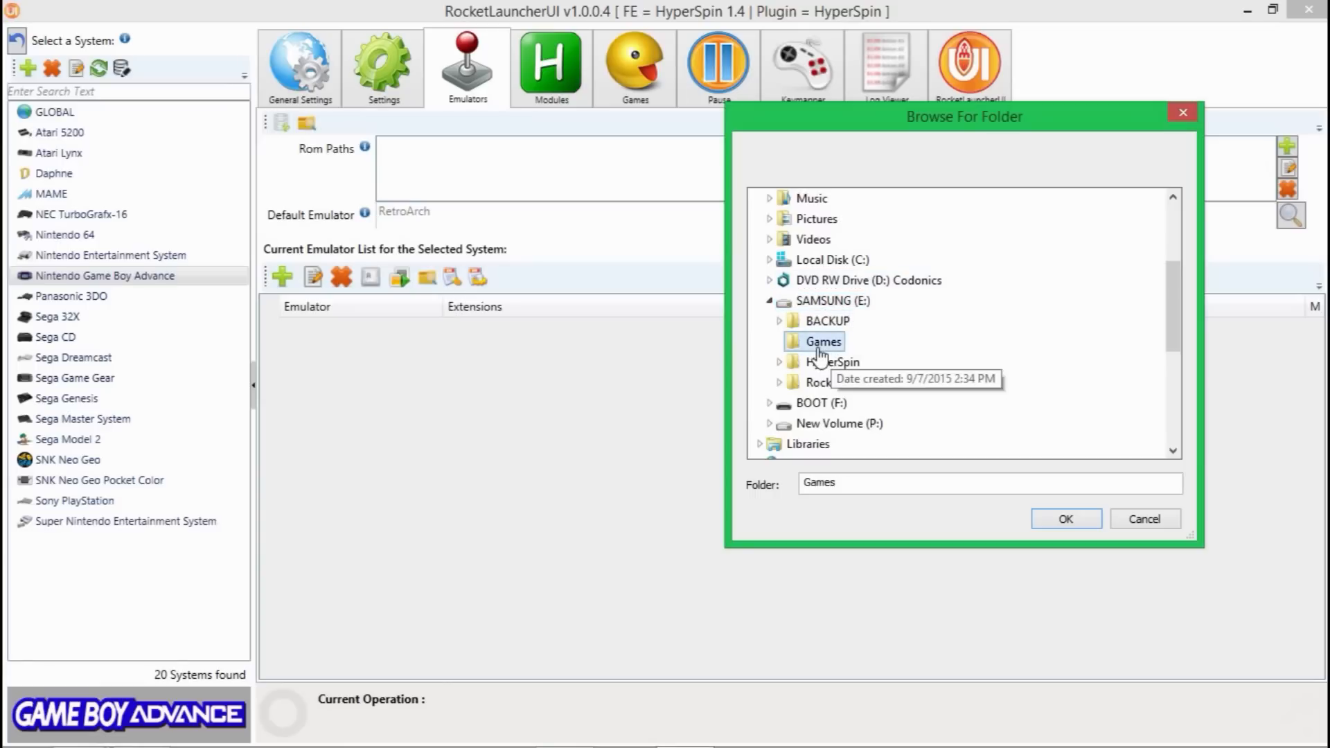
{"action": "left_click", "coordinate": [1066, 519]}
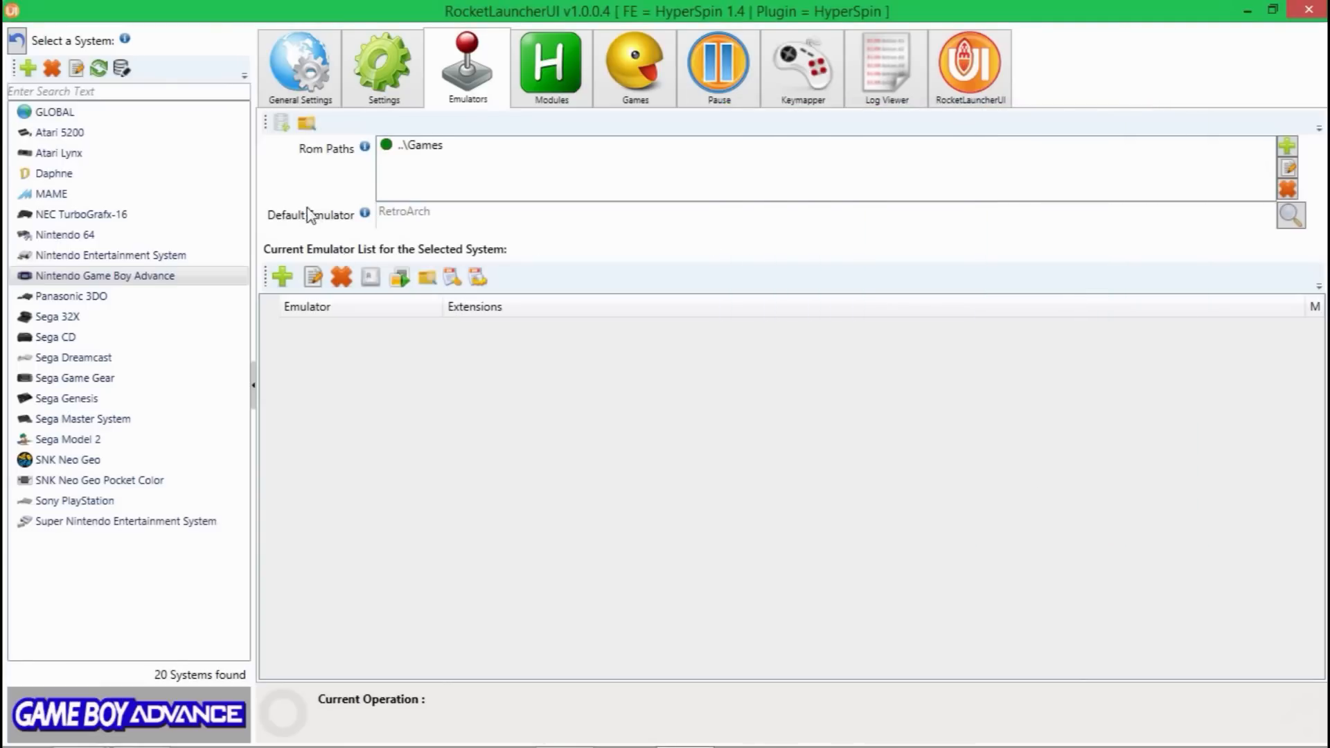
Choose RetroArch [Global] as the default emulator for Nintendo Game Boy Advance.
{"action": "left_click", "coordinate": [1289, 217]}
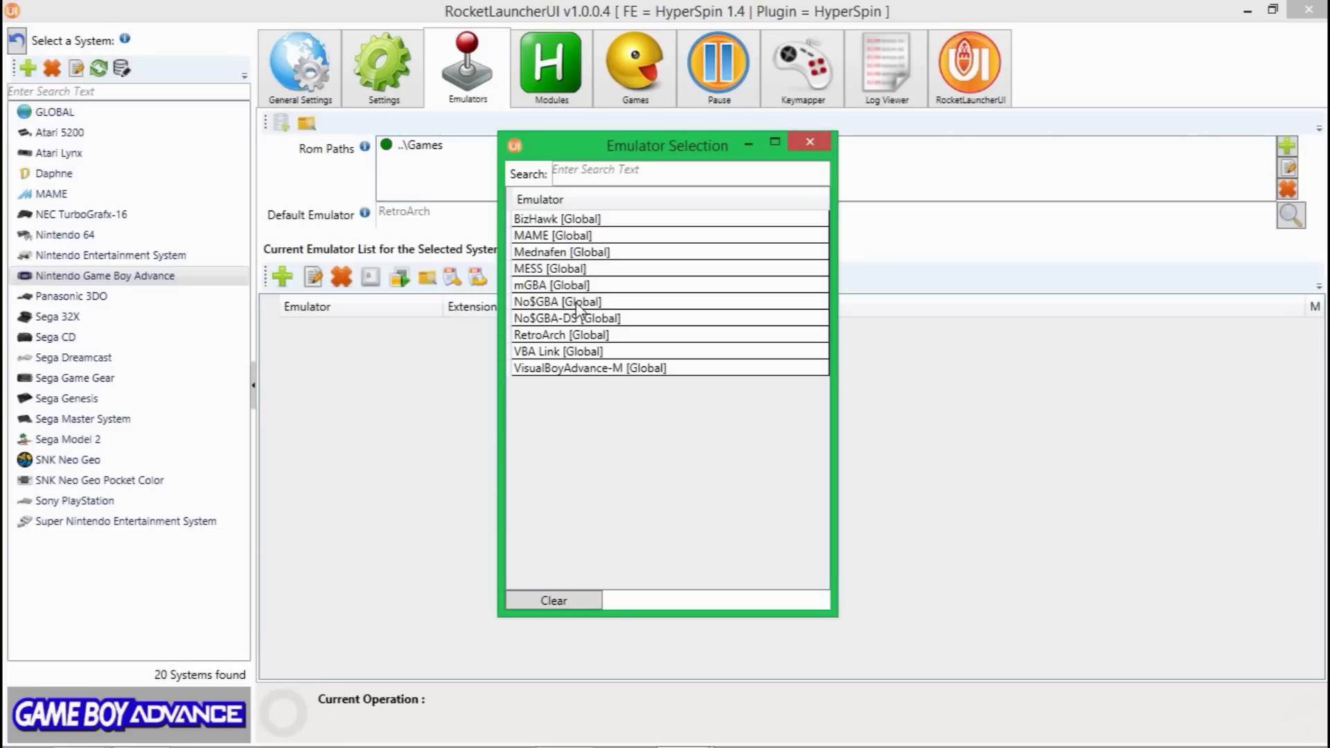
{"action": "left_click", "coordinate": [593, 336]}
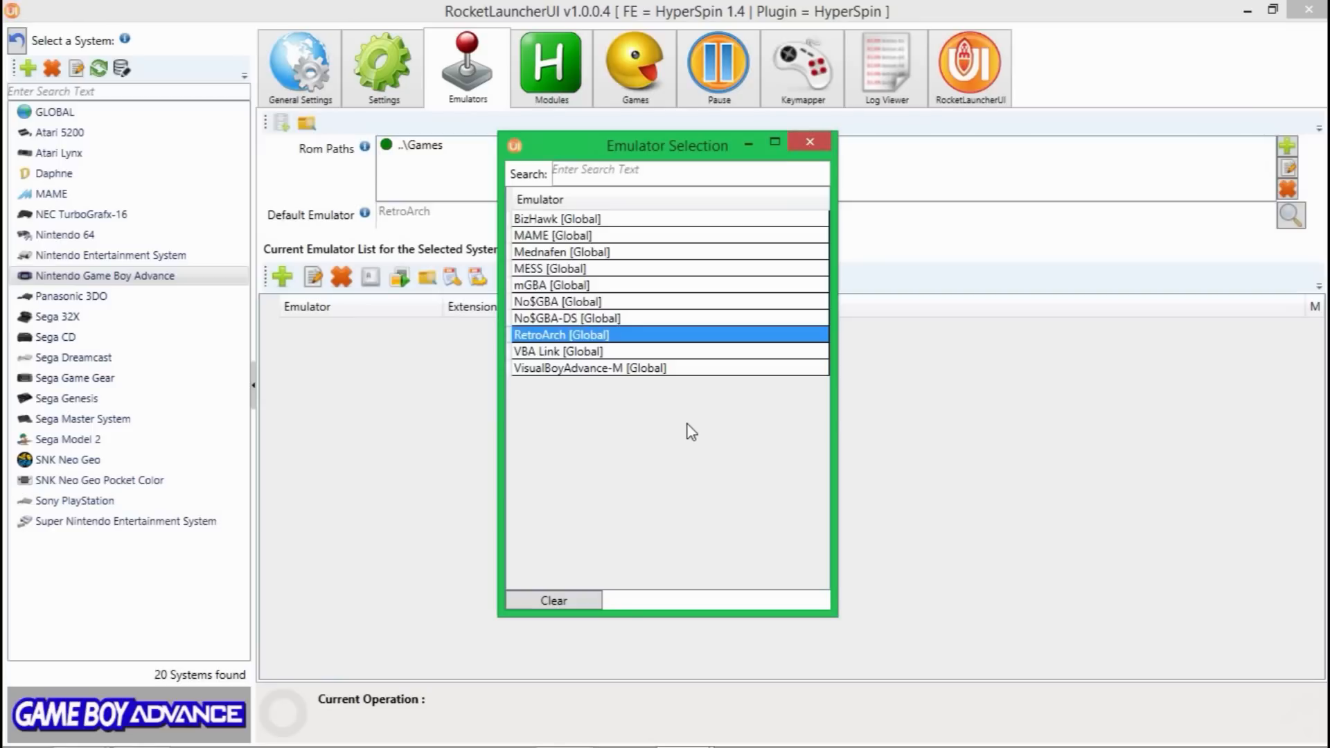
{"action": "double_click", "coordinate": [656, 337]}
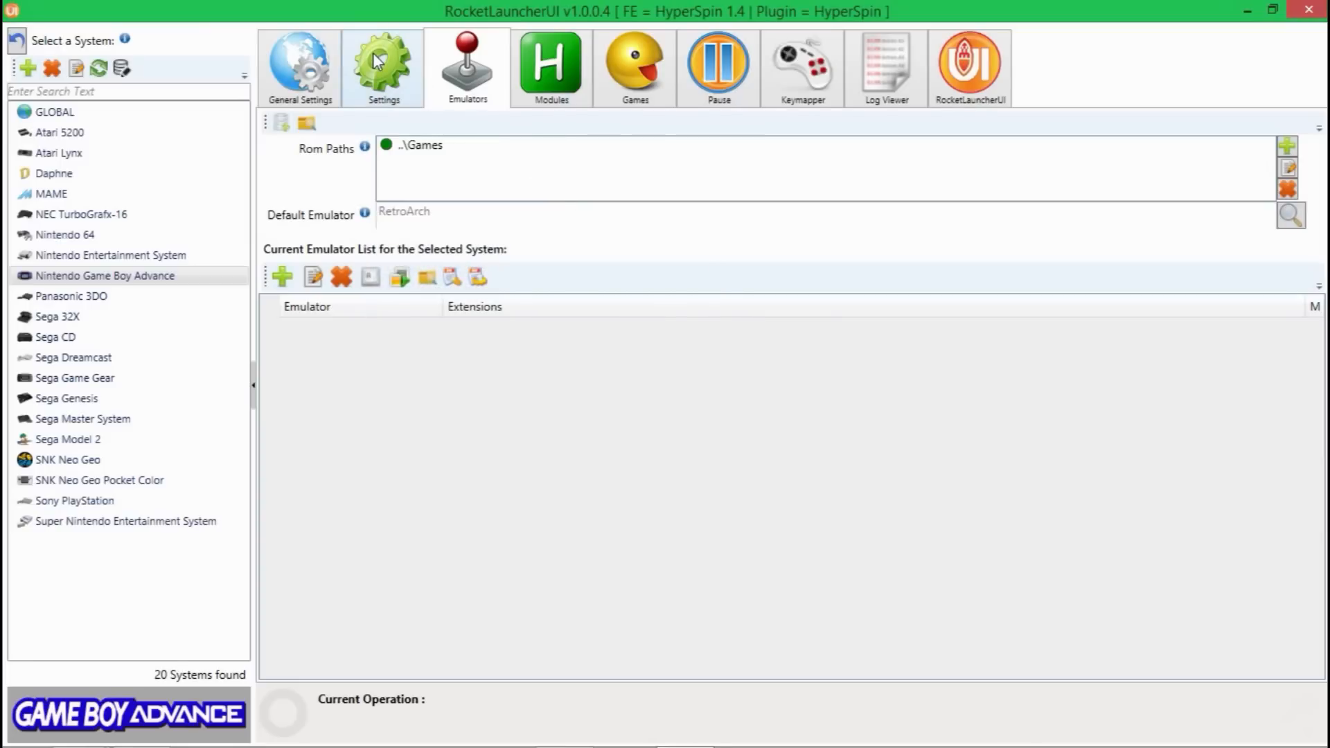
Set the 7z Enabled option to false in the Nintendo Game Boy Advance main settings.
{"action": "left_click", "coordinate": [321, 68]}
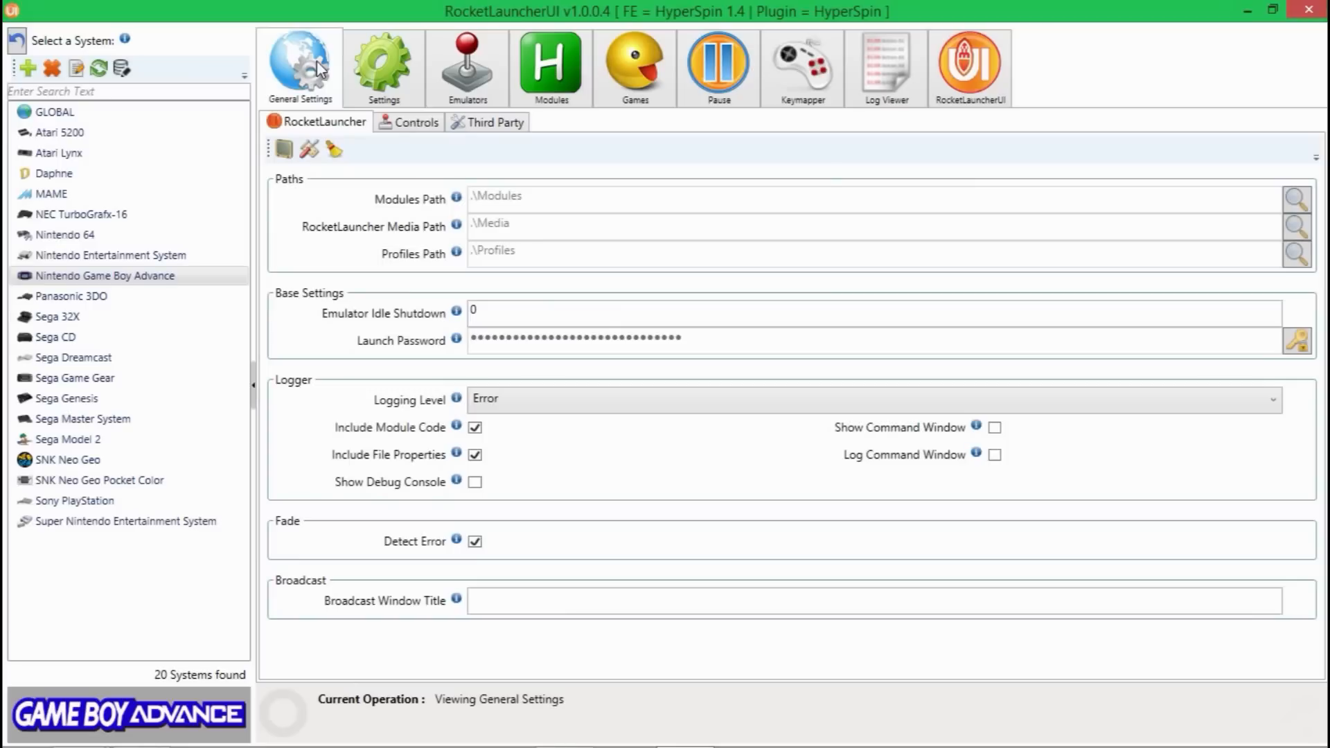
{"action": "left_click", "coordinate": [386, 63]}
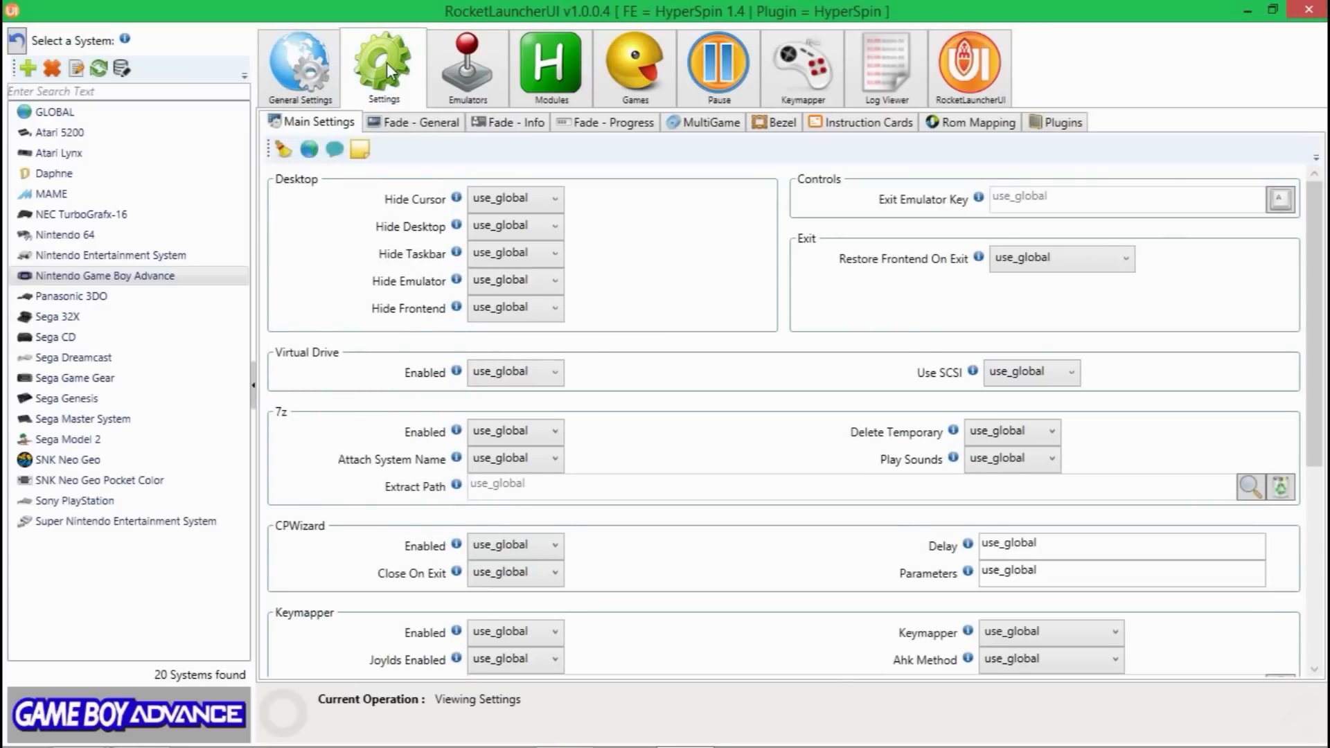
{"action": "left_click", "coordinate": [515, 439]}
{"action": "left_click", "coordinate": [520, 458]}
{"action": "left_click", "coordinate": [511, 458]}
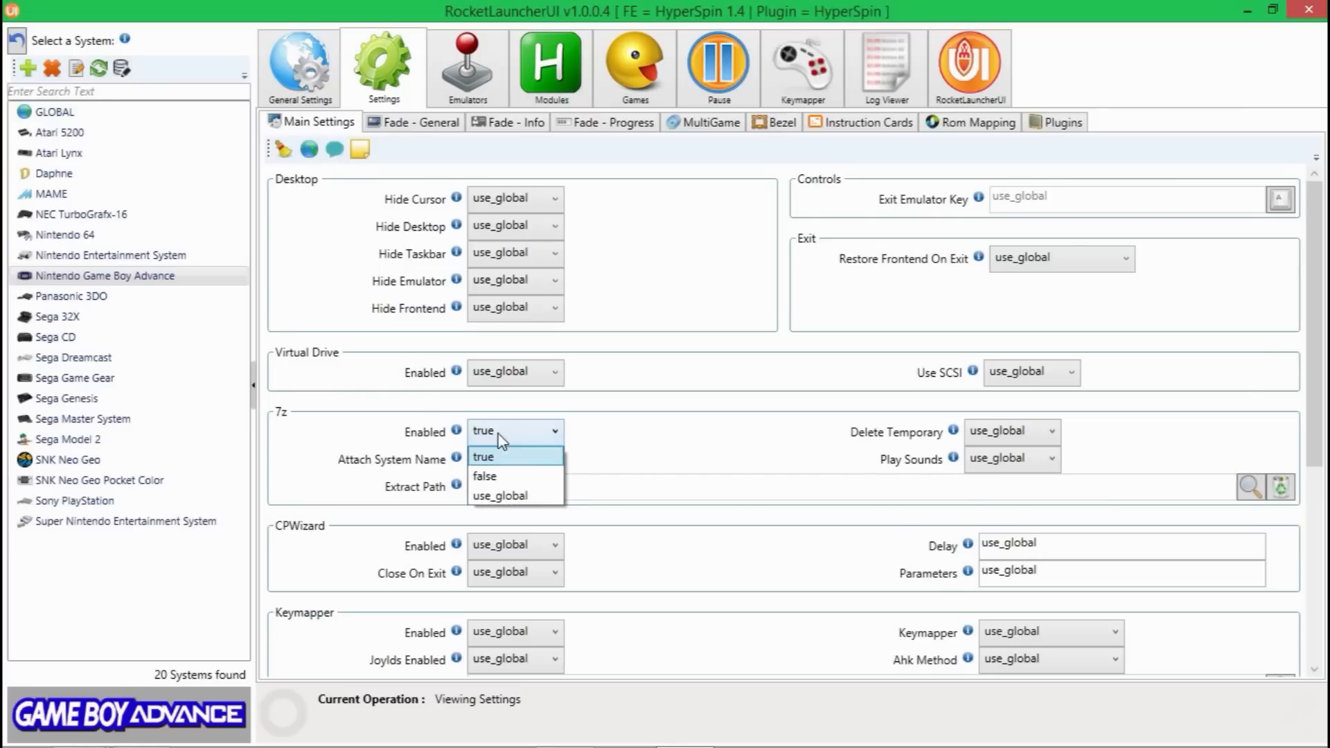
{"action": "left_click", "coordinate": [512, 478]}
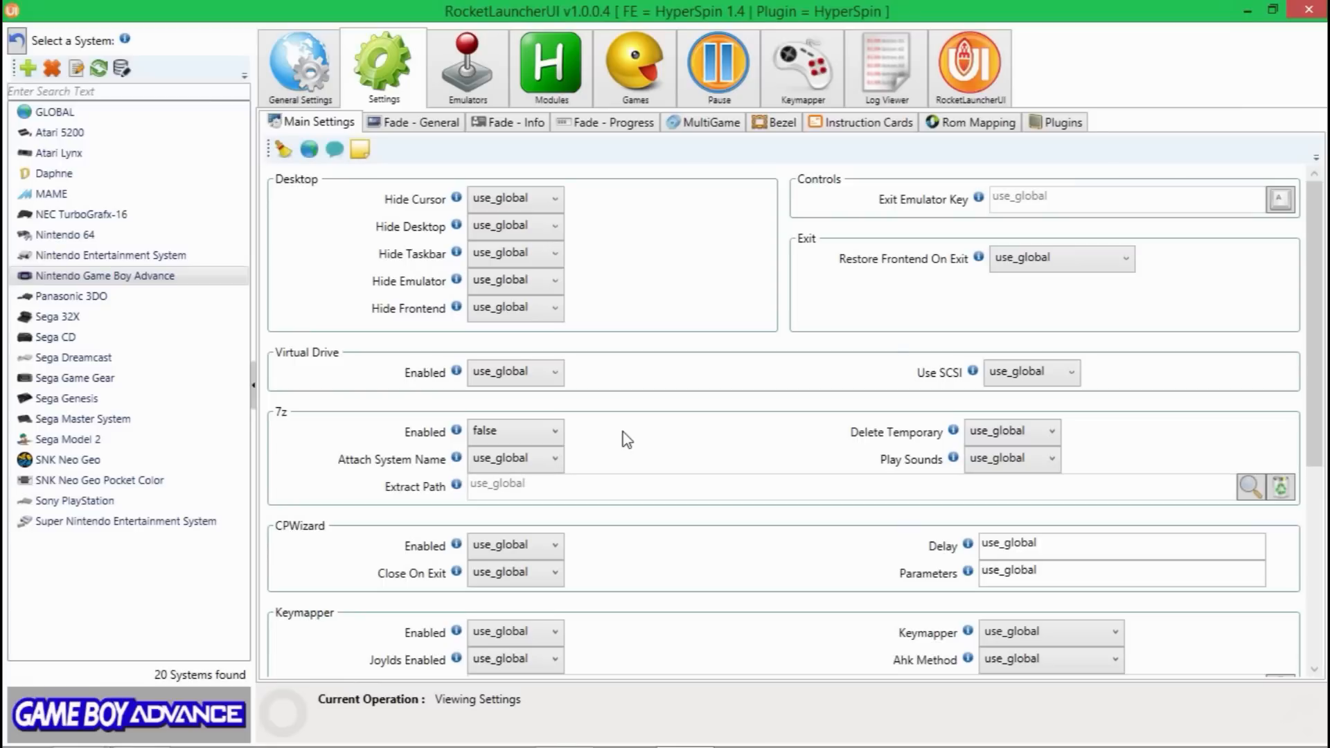
{"action": "left_click", "coordinate": [535, 435]}
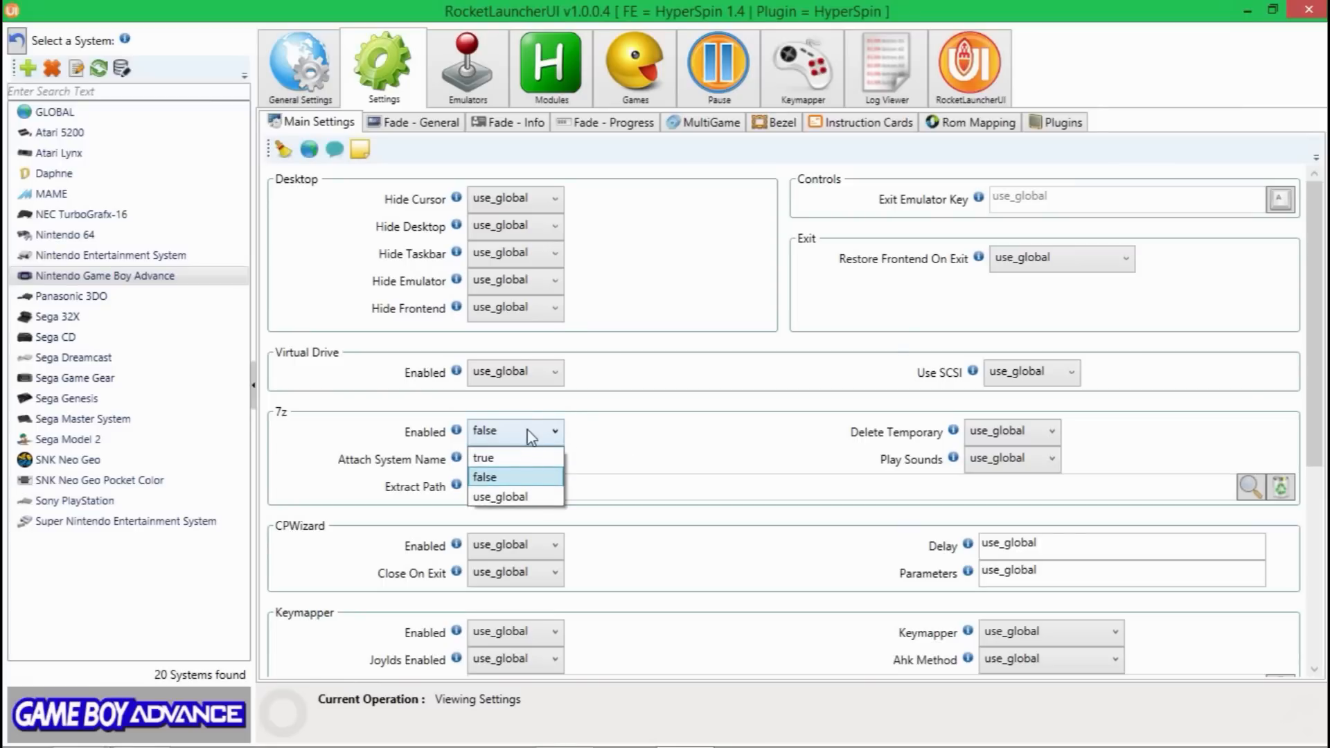
{"action": "left_click", "coordinate": [660, 430]}
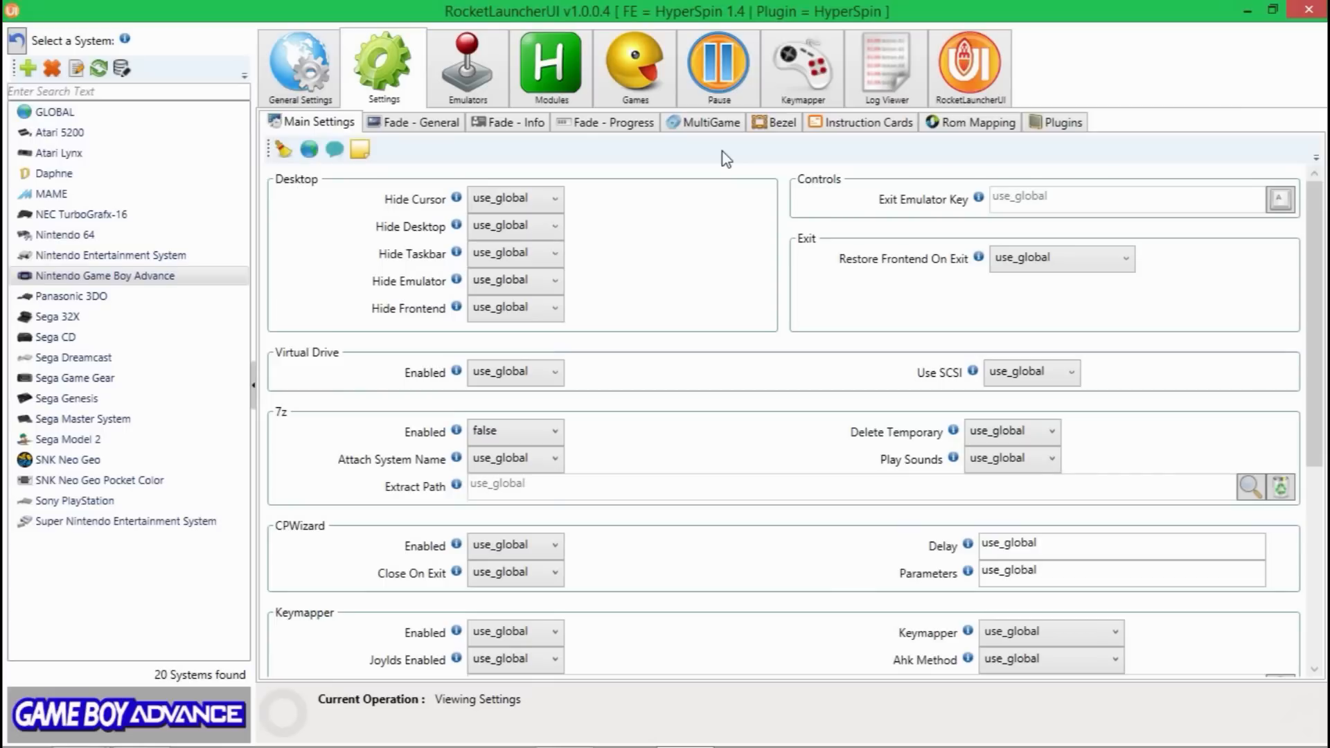
Review the Bezel and Fade - General settings for Nintendo Game Boy Advance, including whether bezels are enabled.
{"action": "left_click", "coordinate": [779, 132]}
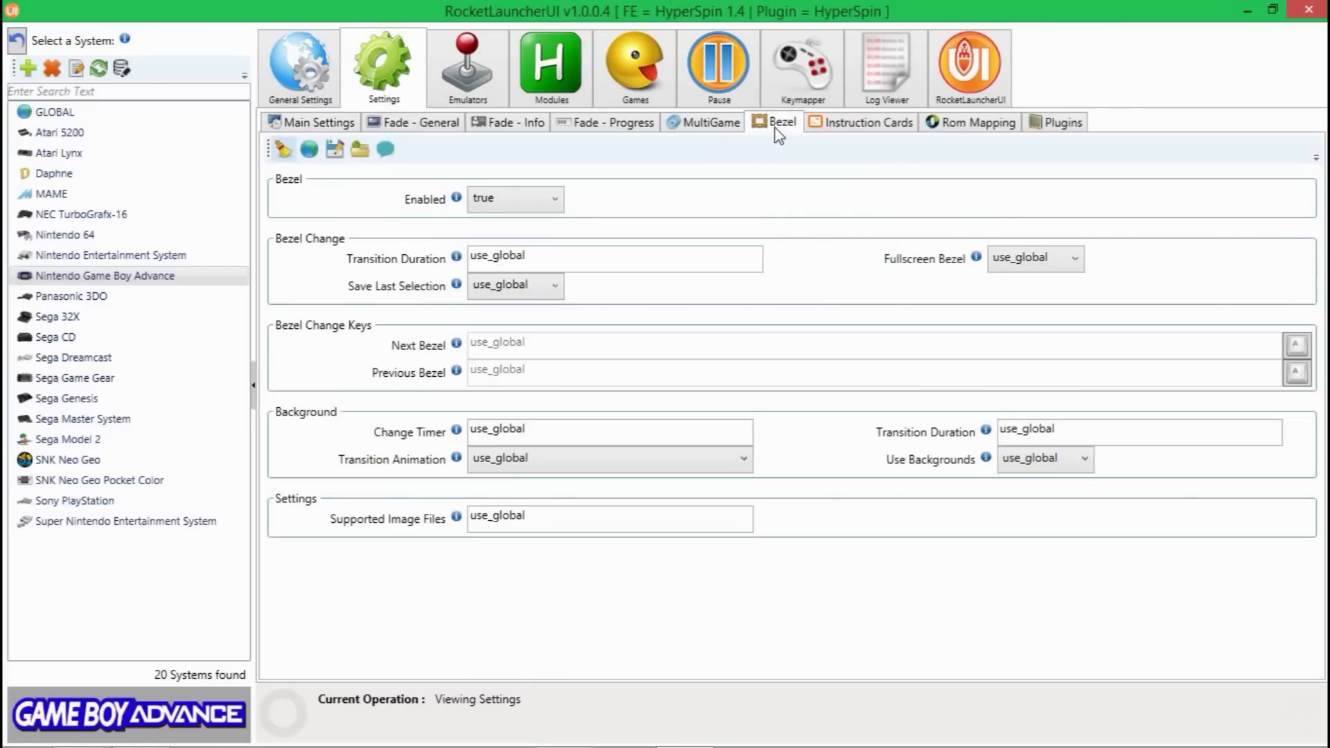
{"action": "left_click", "coordinate": [534, 200]}
{"action": "left_click", "coordinate": [534, 199]}
{"action": "left_click", "coordinate": [426, 127]}
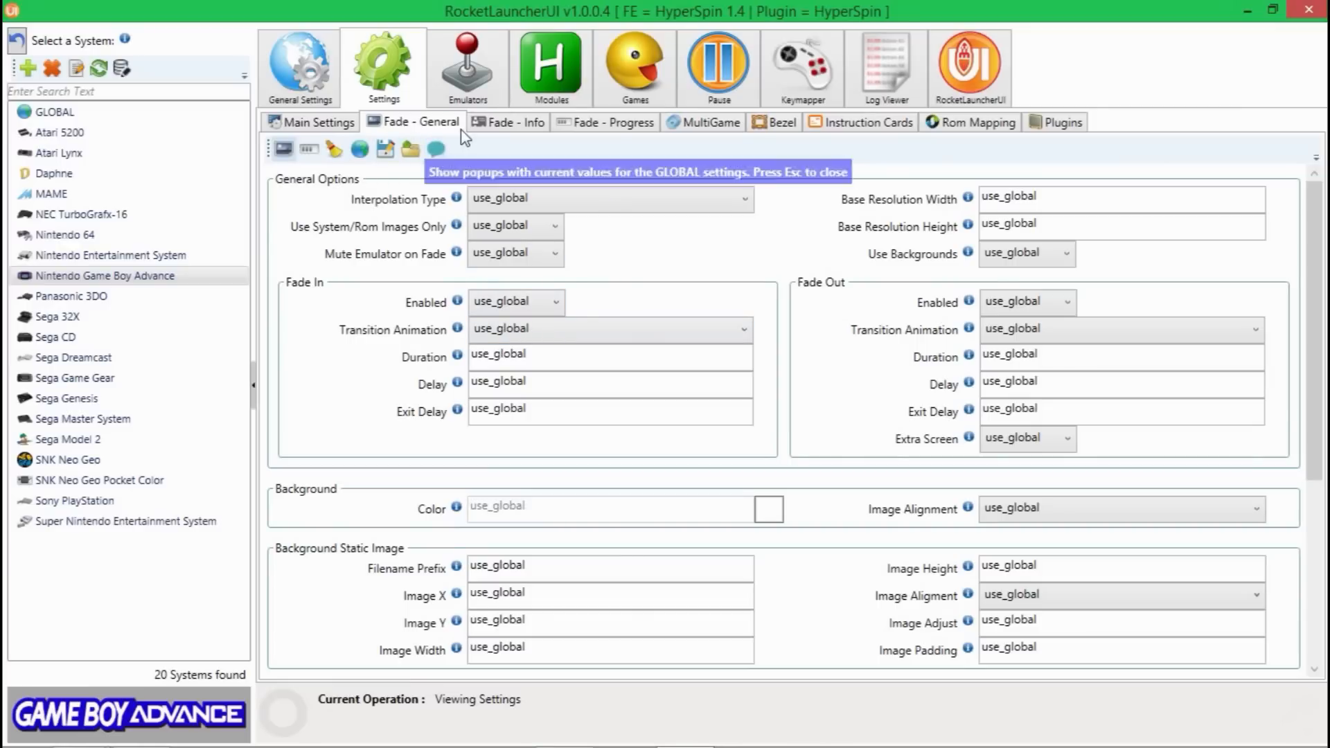
{"action": "left_click", "coordinate": [792, 126]}
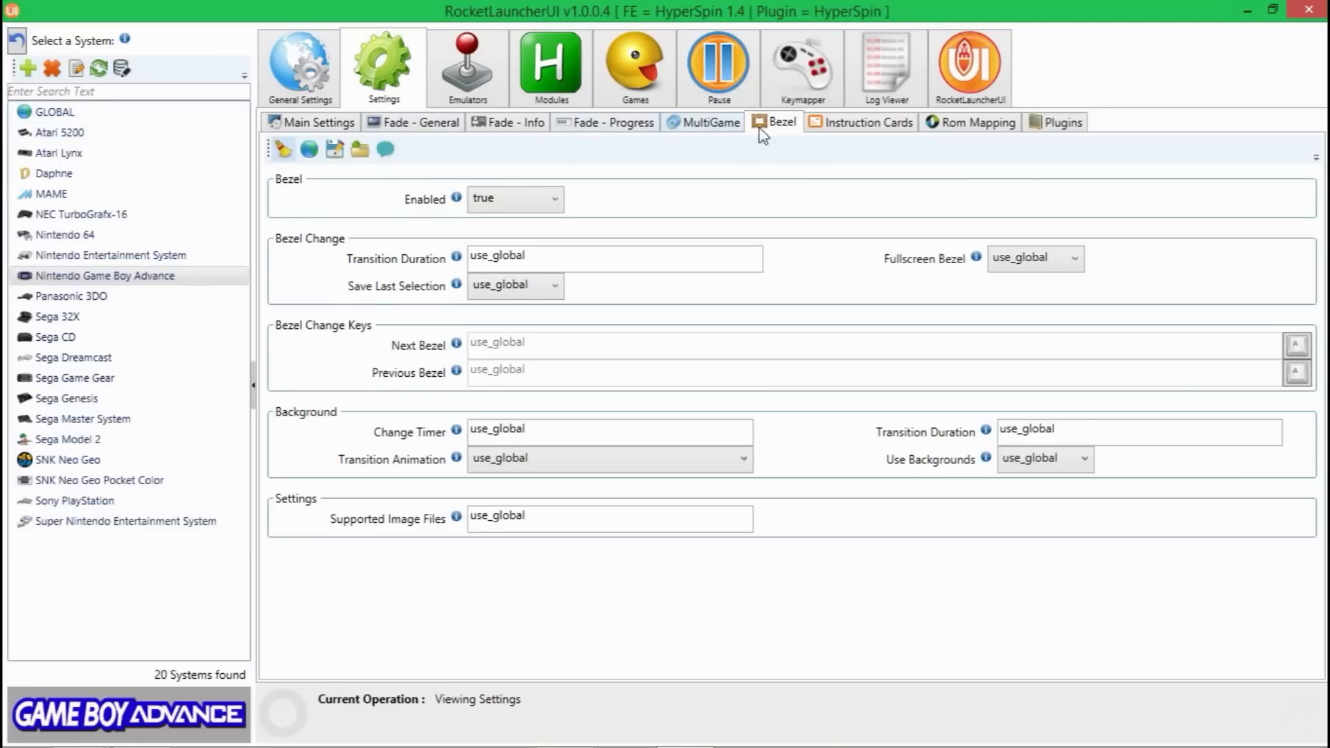
{"action": "left_click", "coordinate": [422, 124]}
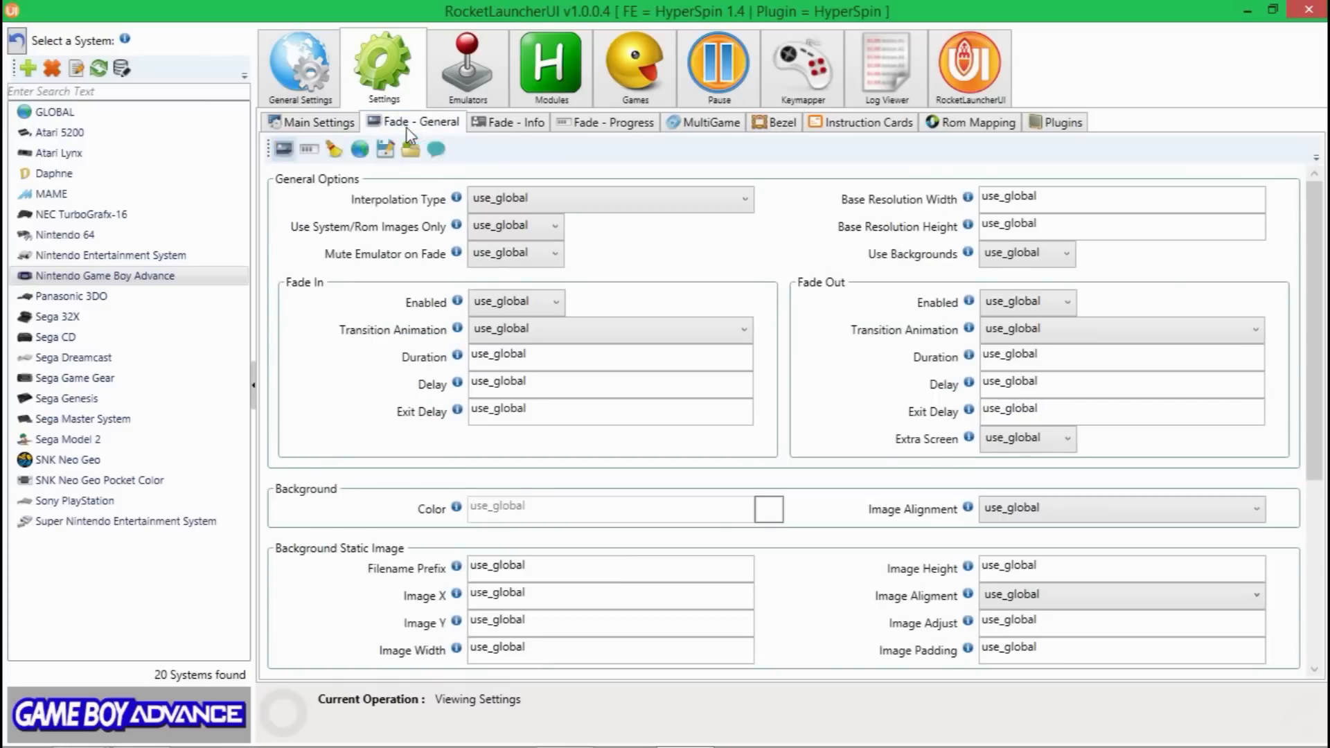
{"action": "left_click", "coordinate": [328, 124]}
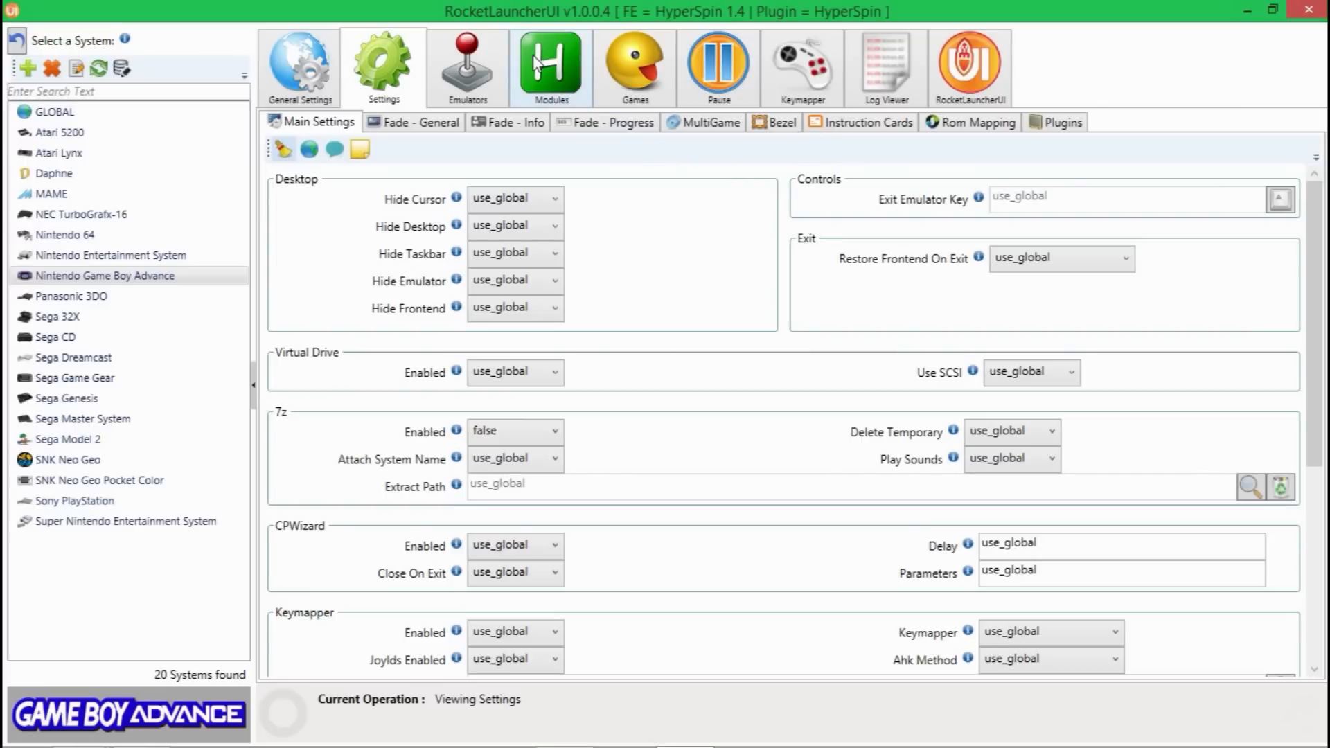
Run a system audit of the Nintendo Game Boy Advance games and find the ROM marked as found.
{"action": "left_click", "coordinate": [627, 72]}
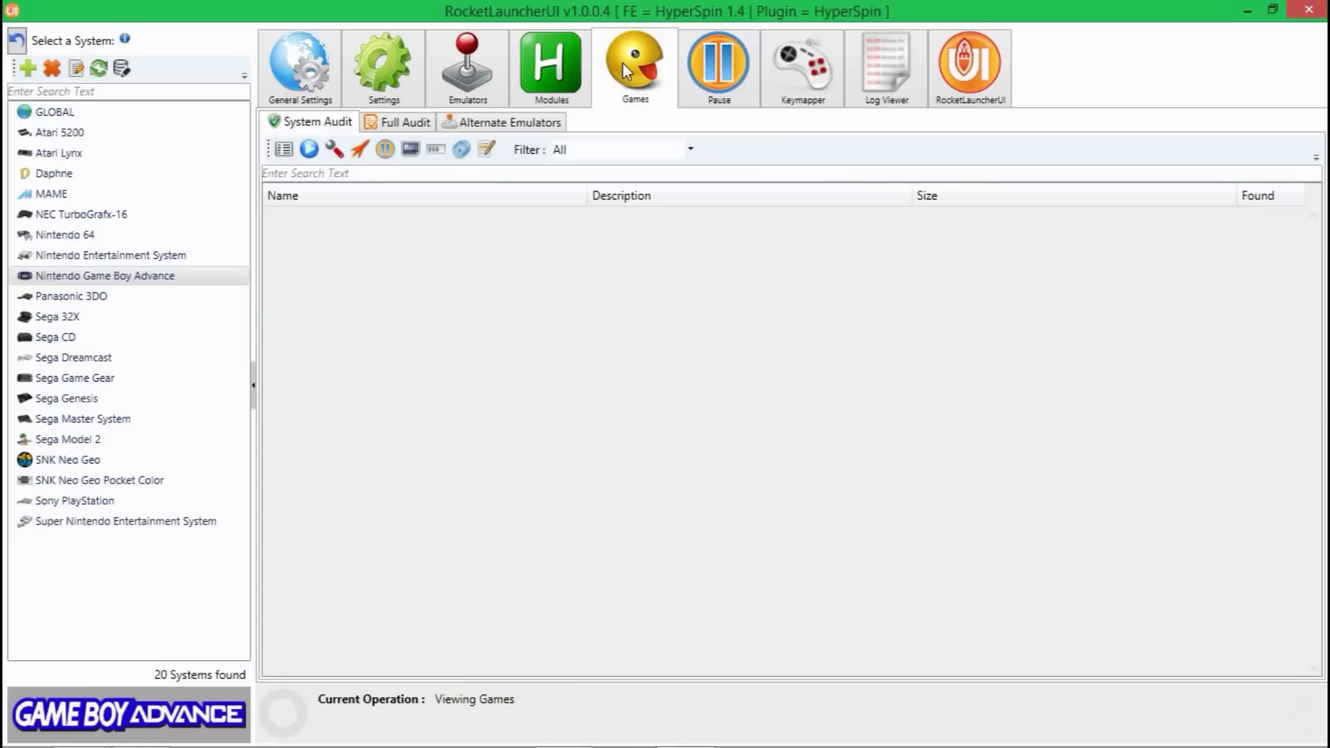
{"action": "left_click", "coordinate": [307, 151]}
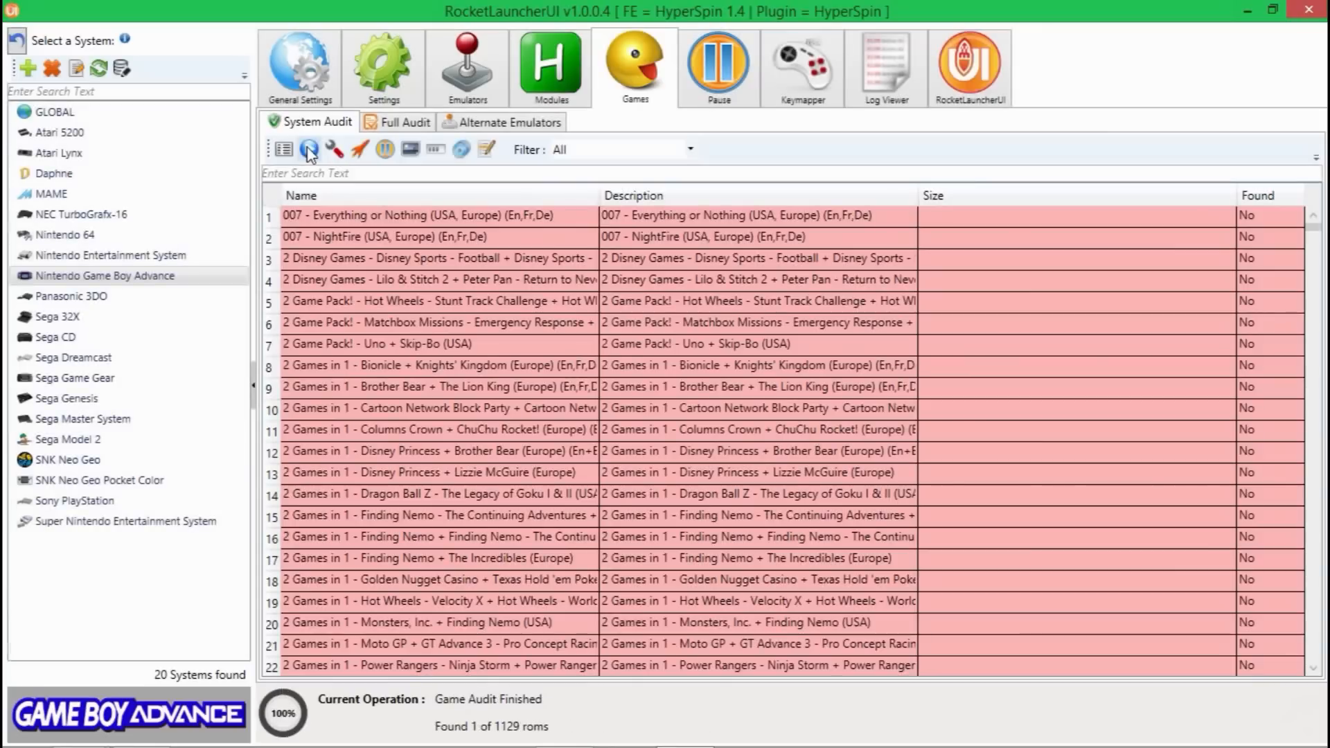
{"action": "left_click", "coordinate": [385, 302]}
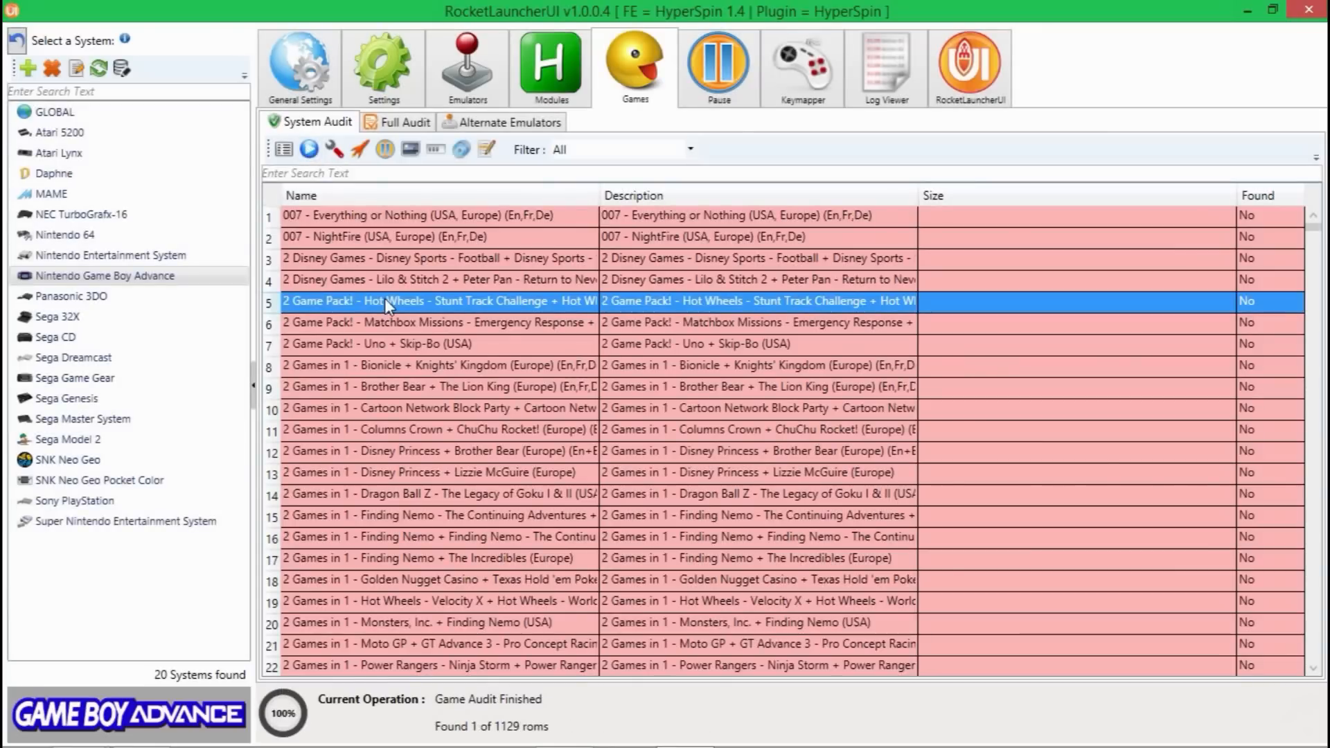
{"action": "scroll", "coordinate": [384, 298], "scroll_direction": "down", "scroll_amount": 10}
{"action": "scroll", "coordinate": [384, 297], "scroll_direction": "down", "scroll_amount": 8}
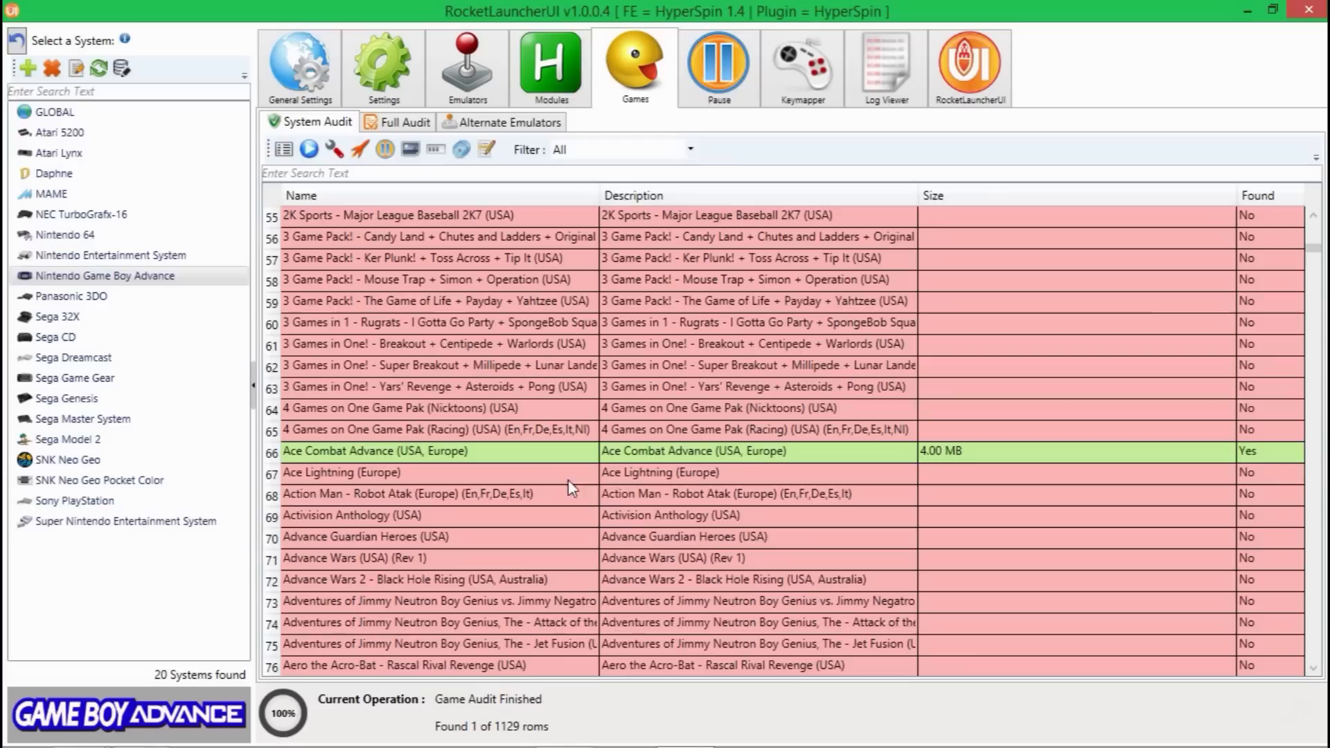
Test-launch Ace Combat Advance (USA, Europe) from the audit list, then exit the game.
{"action": "left_click", "coordinate": [455, 457]}
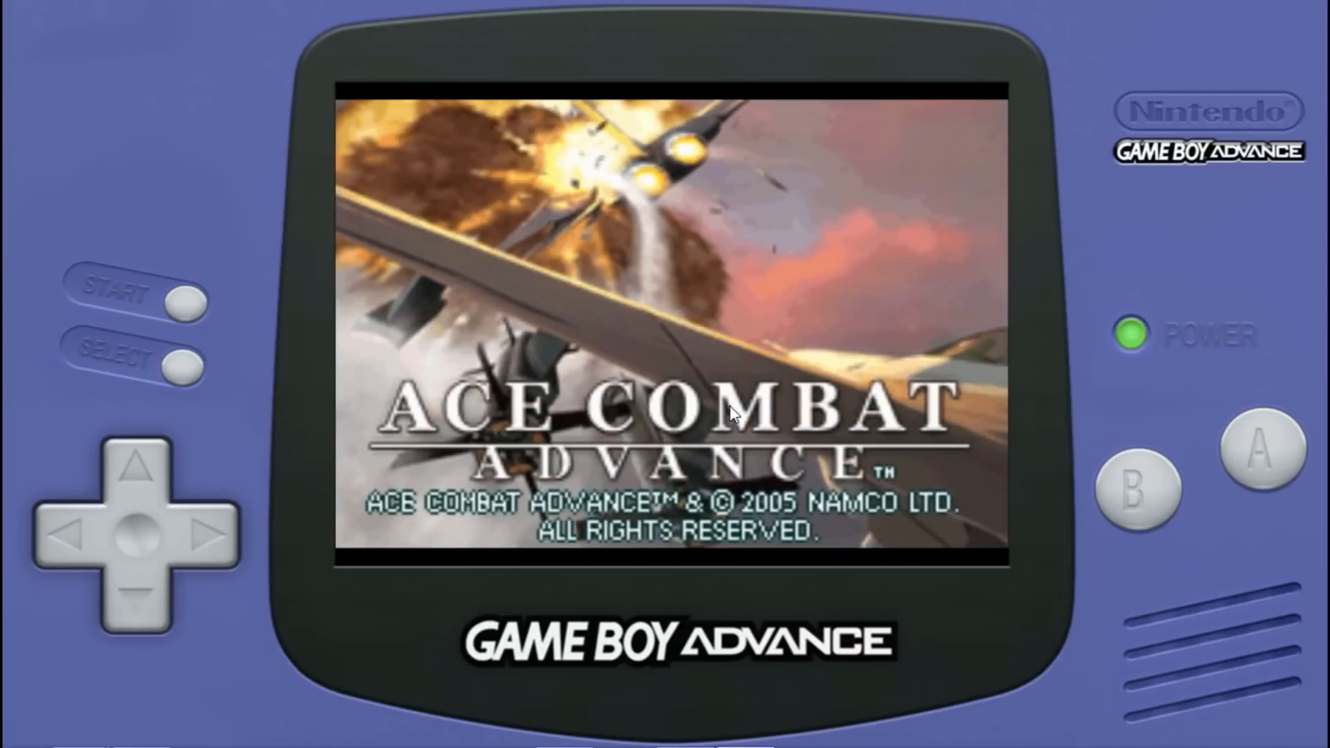
{"action": "key", "text": "Escape"}
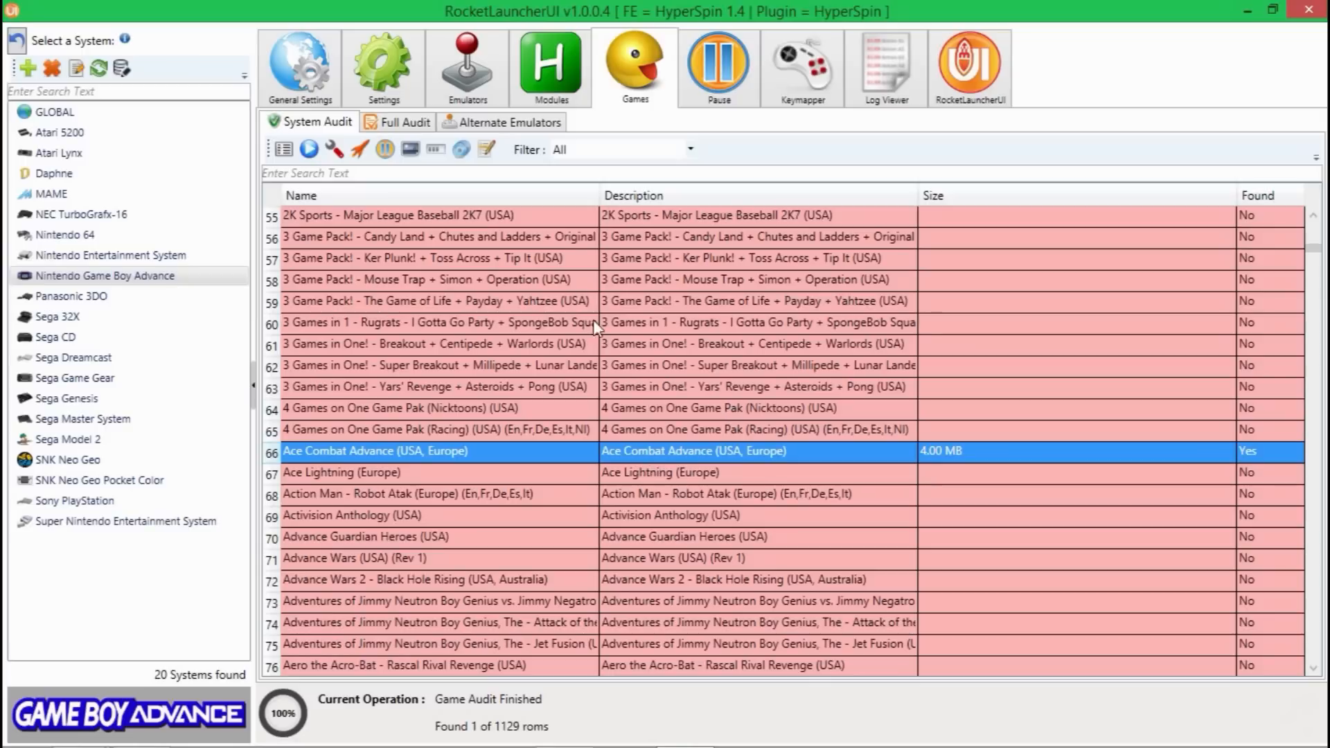
Launch Ace Combat Advance again and open the Video Options in RetroArch's settings.
{"action": "left_click", "coordinate": [360, 149]}
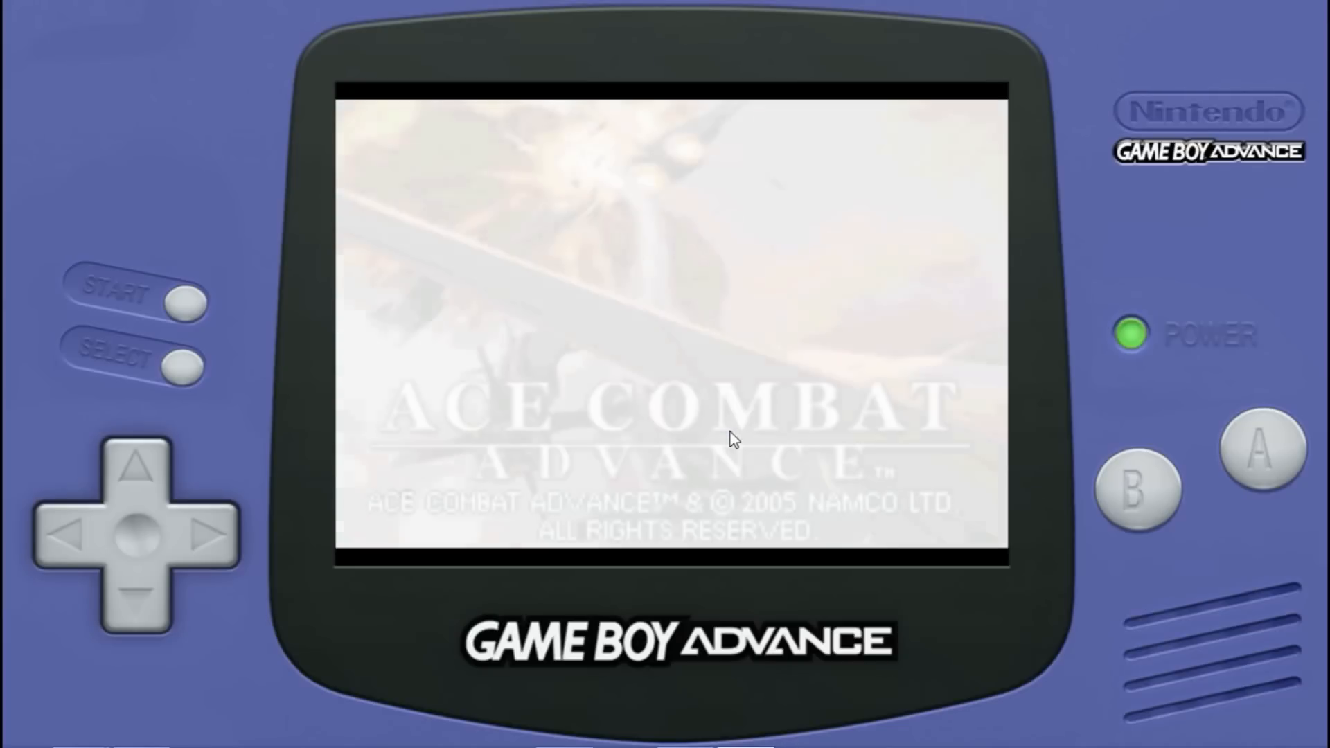
{"action": "key", "text": "F1"}
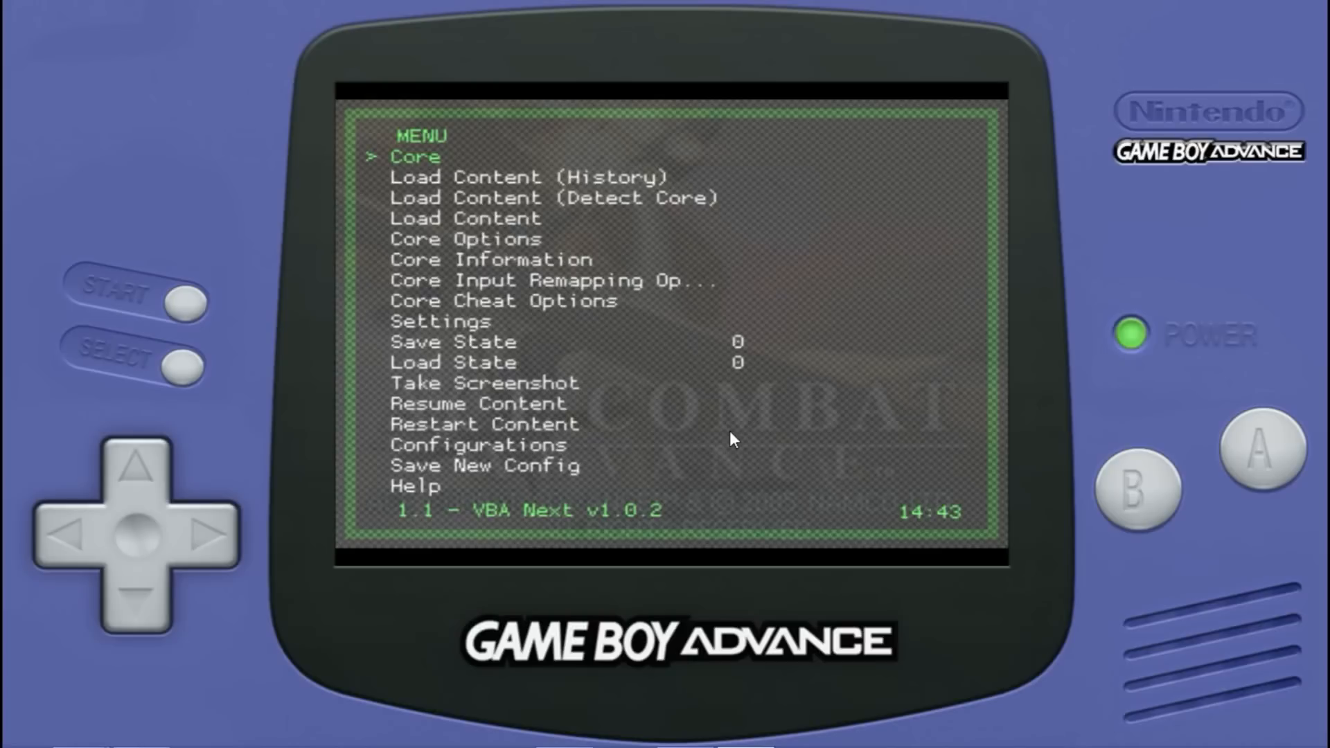
{"action": "key", "text": "Down"}
{"action": "key", "text": "Down"}
{"action": "key", "text": "Down"}
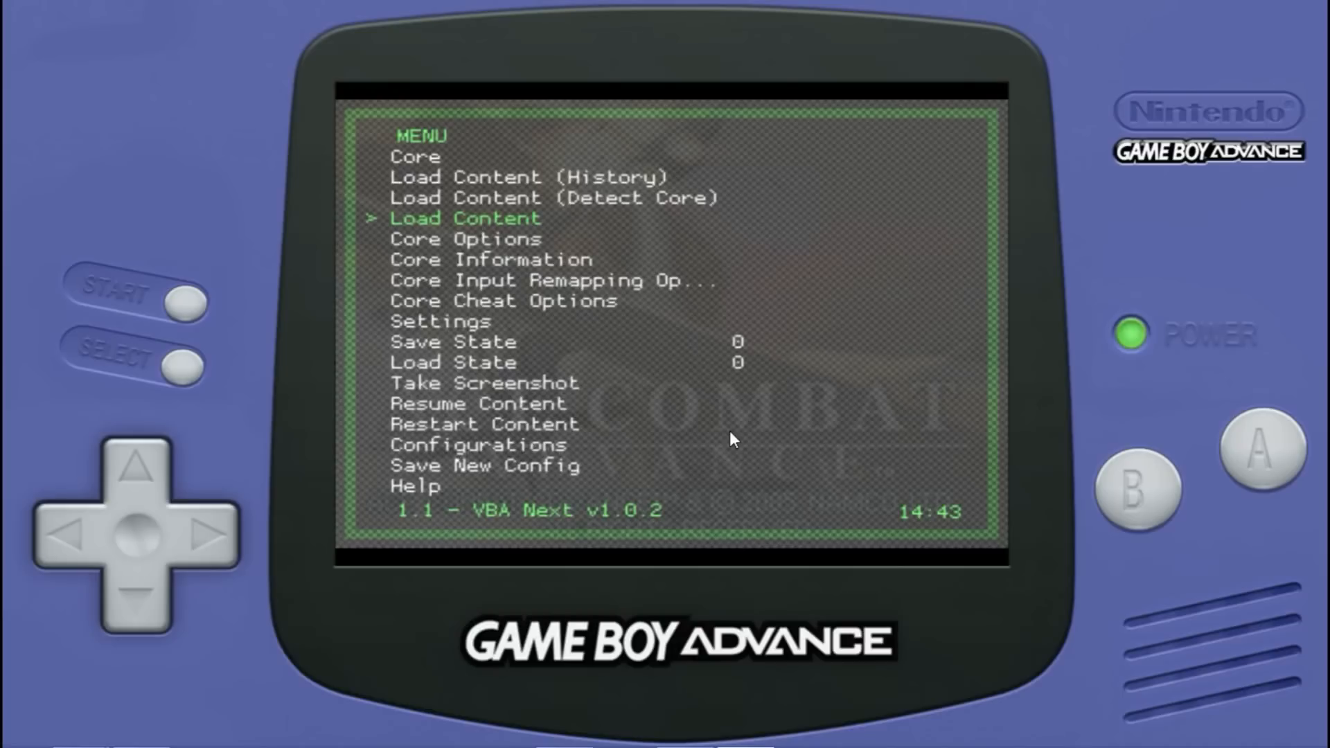
{"action": "key", "text": "Down"}
{"action": "key", "text": "Down"}
{"action": "key", "text": "Down"}
{"action": "key", "text": "Down"}
{"action": "key", "text": "Down"}
{"action": "key", "text": "Up"}
{"action": "key", "text": "Up"}
{"action": "key", "text": "Down"}
{"action": "key", "text": "Down"}
{"action": "key", "text": "Down"}
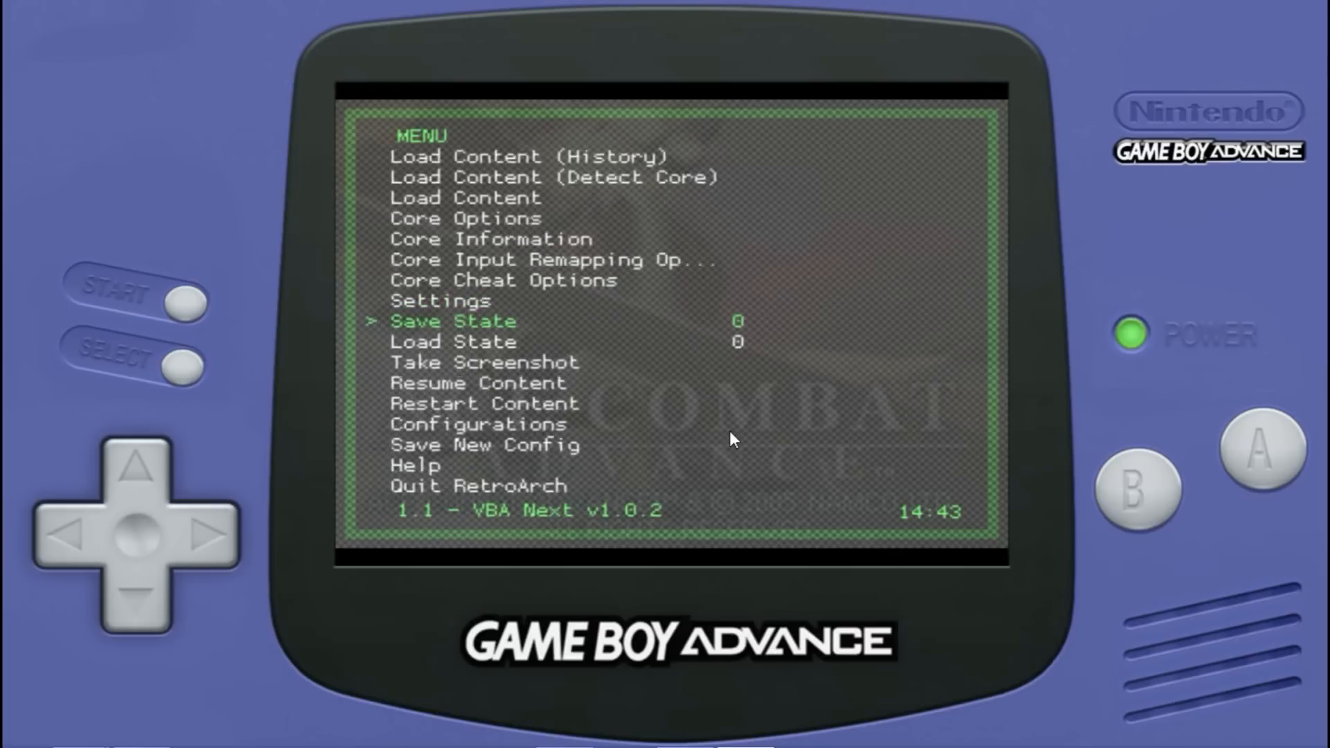
{"action": "key", "text": "Up"}
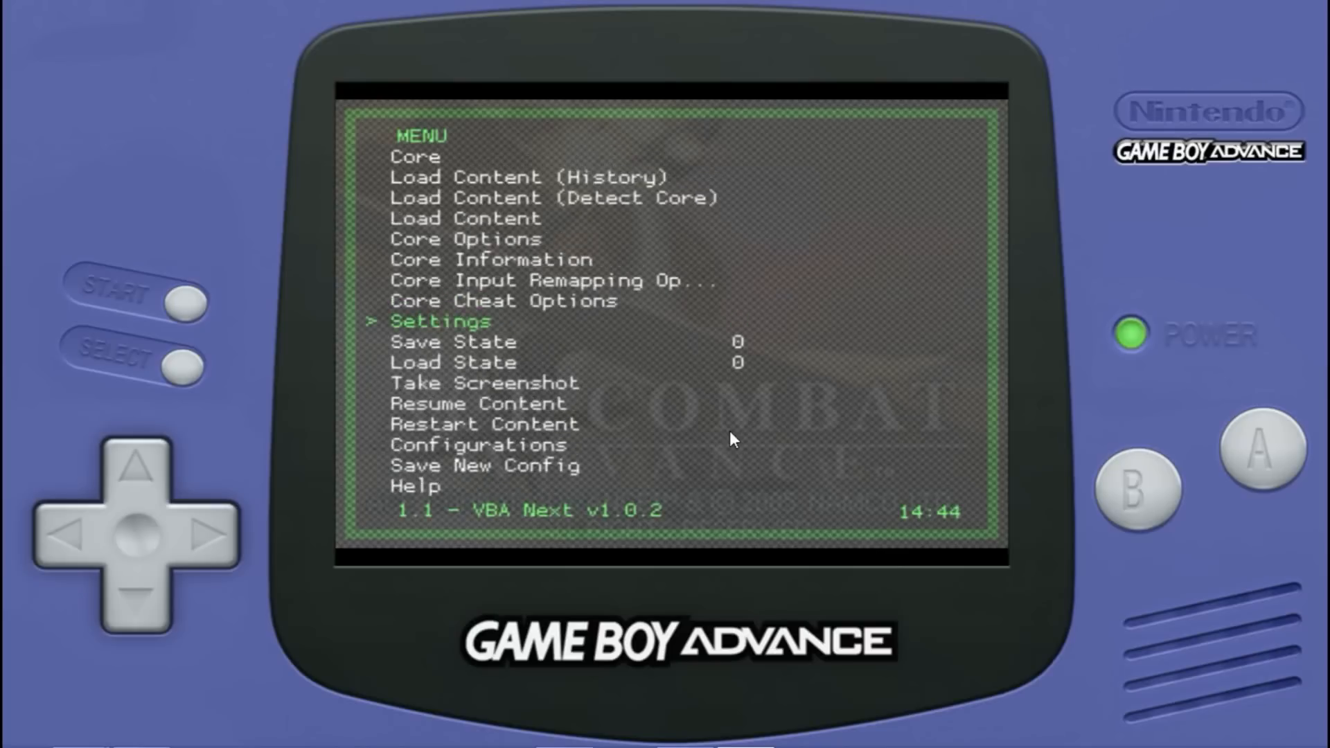
{"action": "key", "text": "Return"}
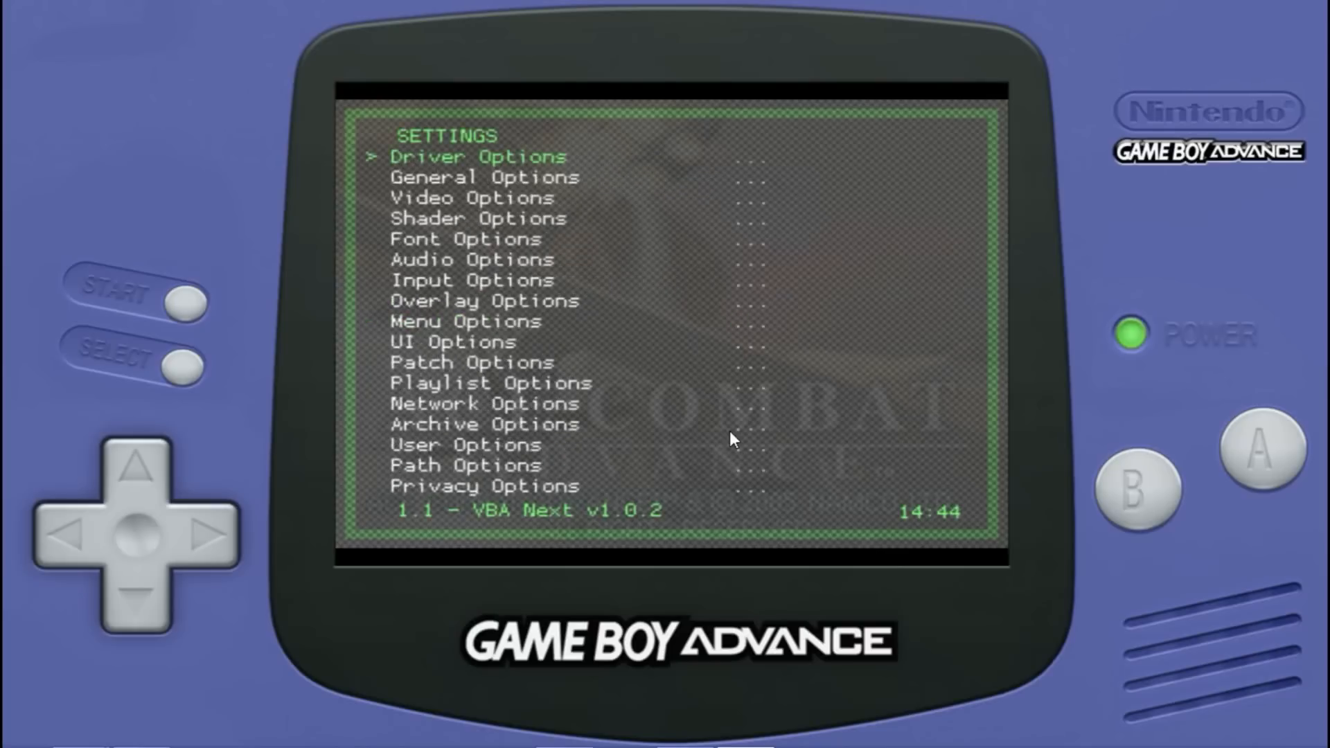
{"action": "key", "text": "Down"}
{"action": "key", "text": "Down"}
{"action": "key", "text": "Return"}
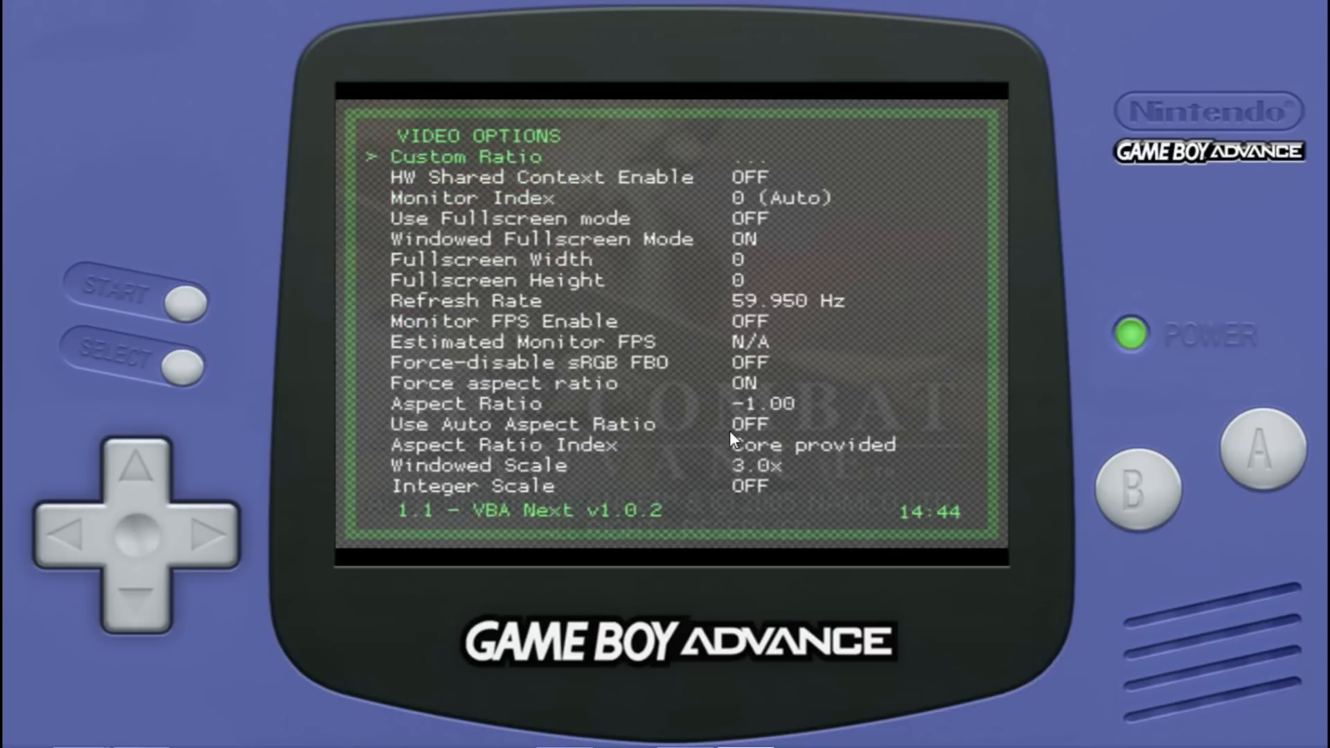
Set RetroArch's custom ratio with the upper-left corner at 0, 2 and a size of 692x478, and confirm both corners.
{"action": "key", "text": "Return"}
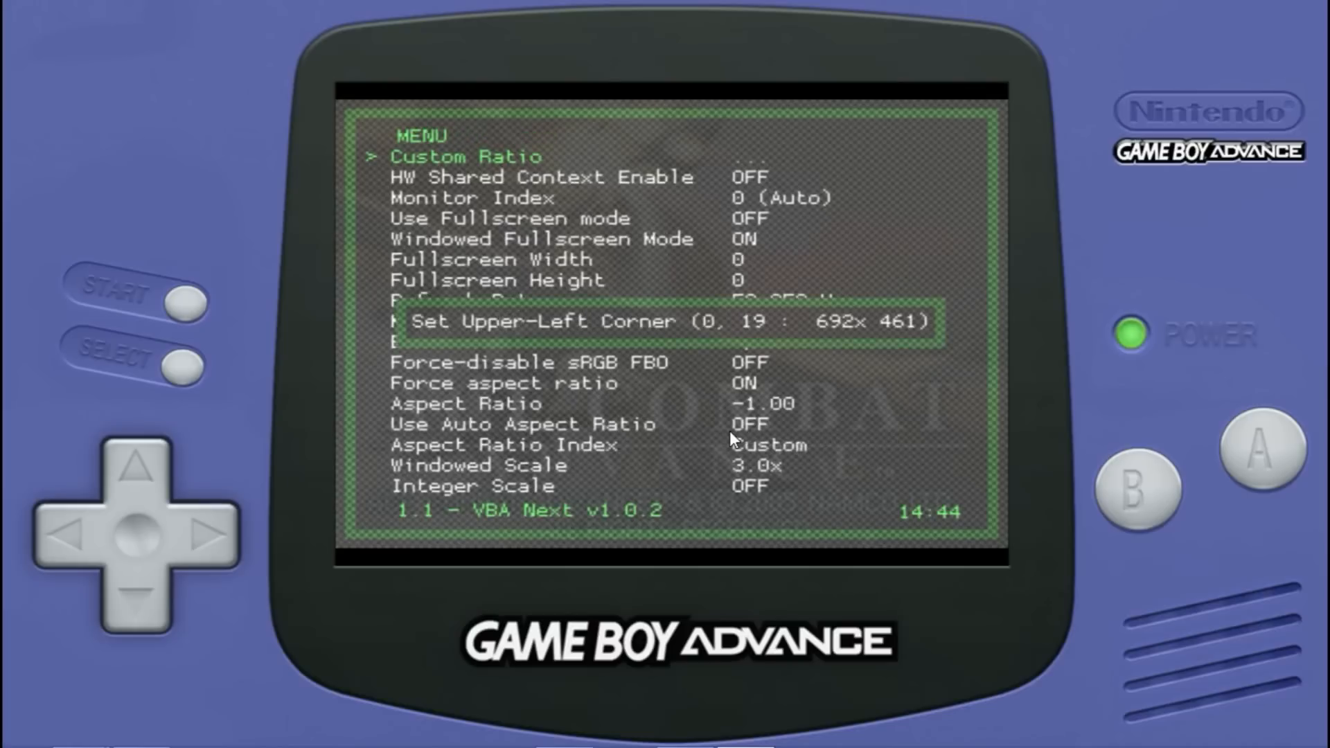
{"action": "key", "text": "Up"}
{"action": "key", "text": "Up"}
{"action": "key", "text": "Up"}
{"action": "key", "text": "Up"}
{"action": "key", "text": "Up"}
{"action": "key", "text": "Up"}
{"action": "key", "text": "Up"}
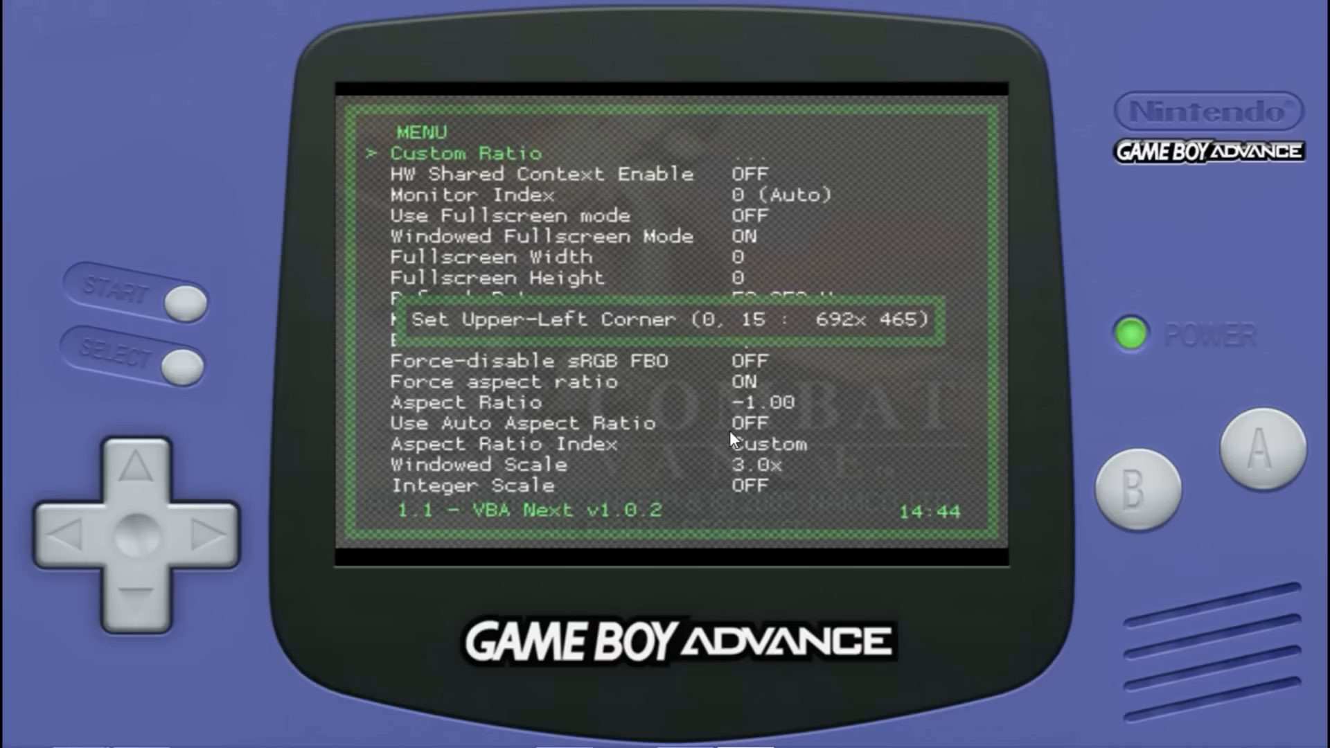
{"action": "key", "text": "Up"}
{"action": "key", "text": "Up"}
{"action": "key", "text": "Up"}
{"action": "key", "text": "Up"}
{"action": "key", "text": "Up"}
{"action": "key", "text": "Up"}
{"action": "key", "text": "Up"}
{"action": "key", "text": "Up"}
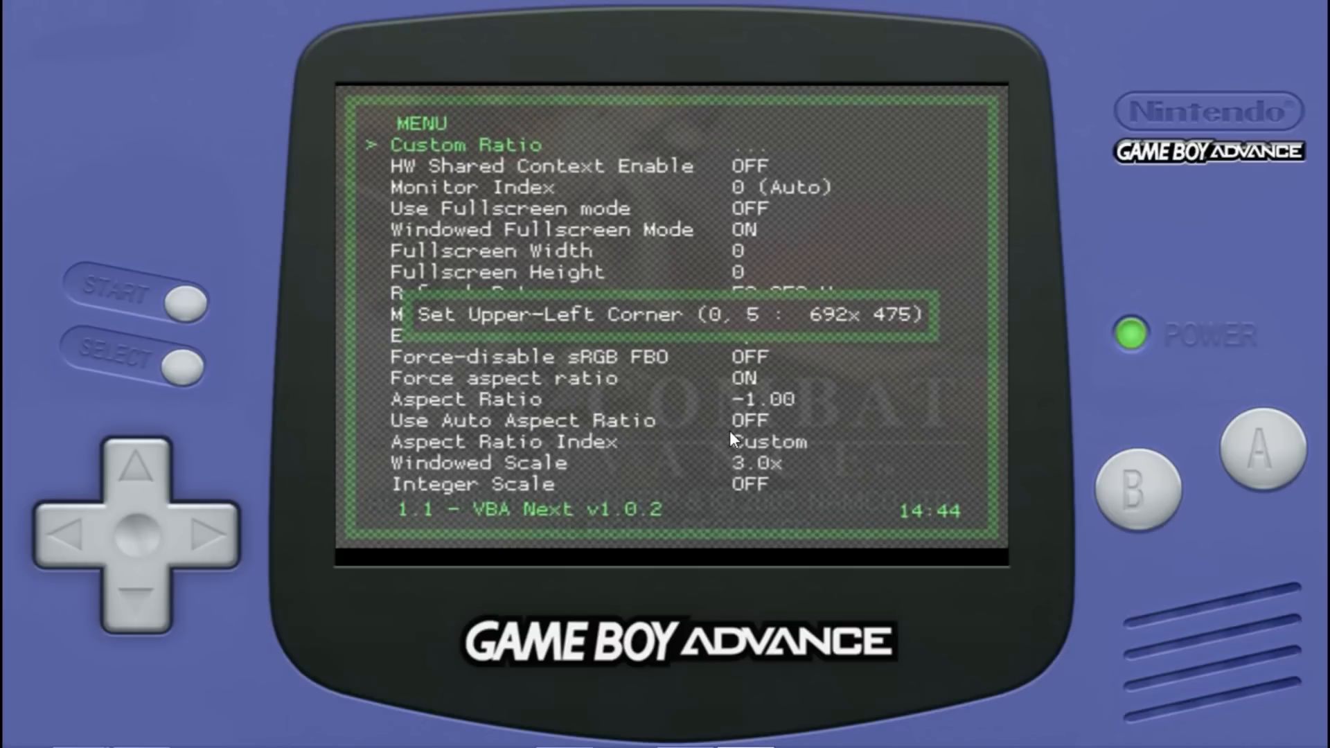
{"action": "key", "text": "Up"}
{"action": "key", "text": "Up"}
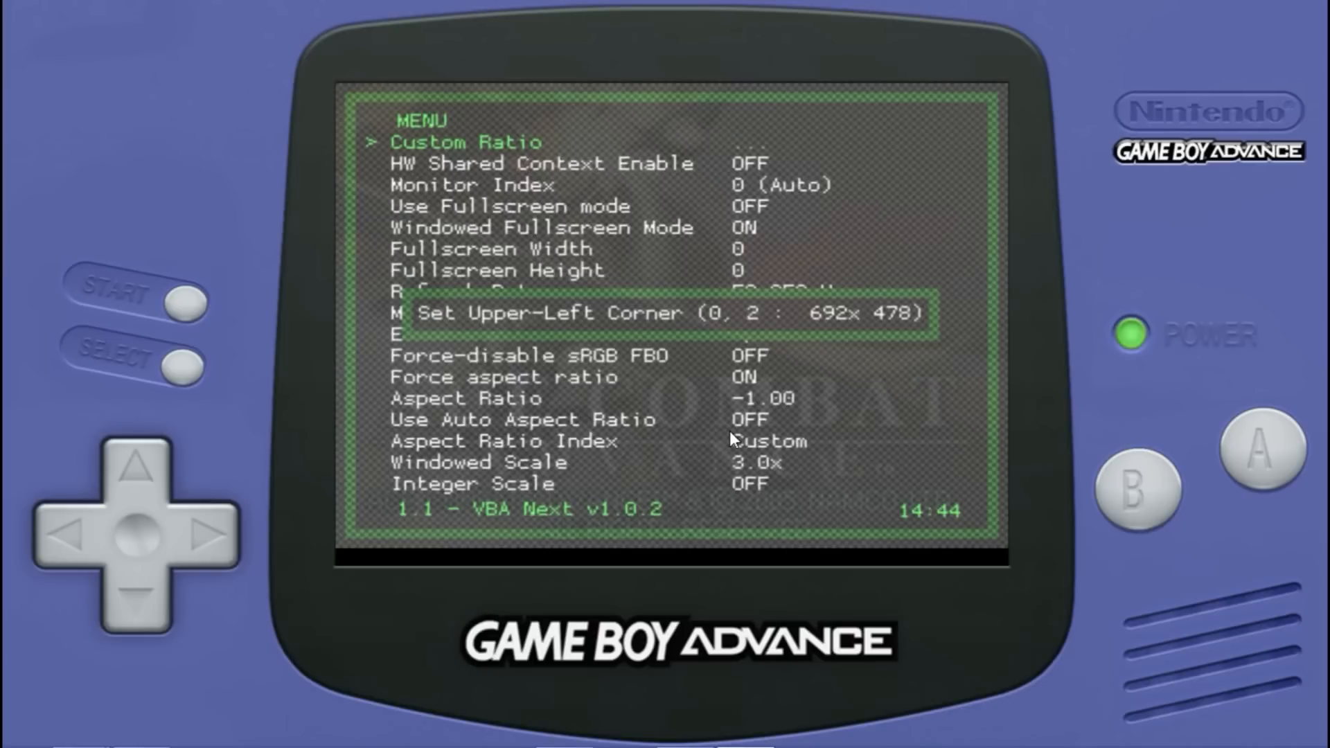
{"action": "key", "text": "Return"}
{"action": "key", "text": "Return"}
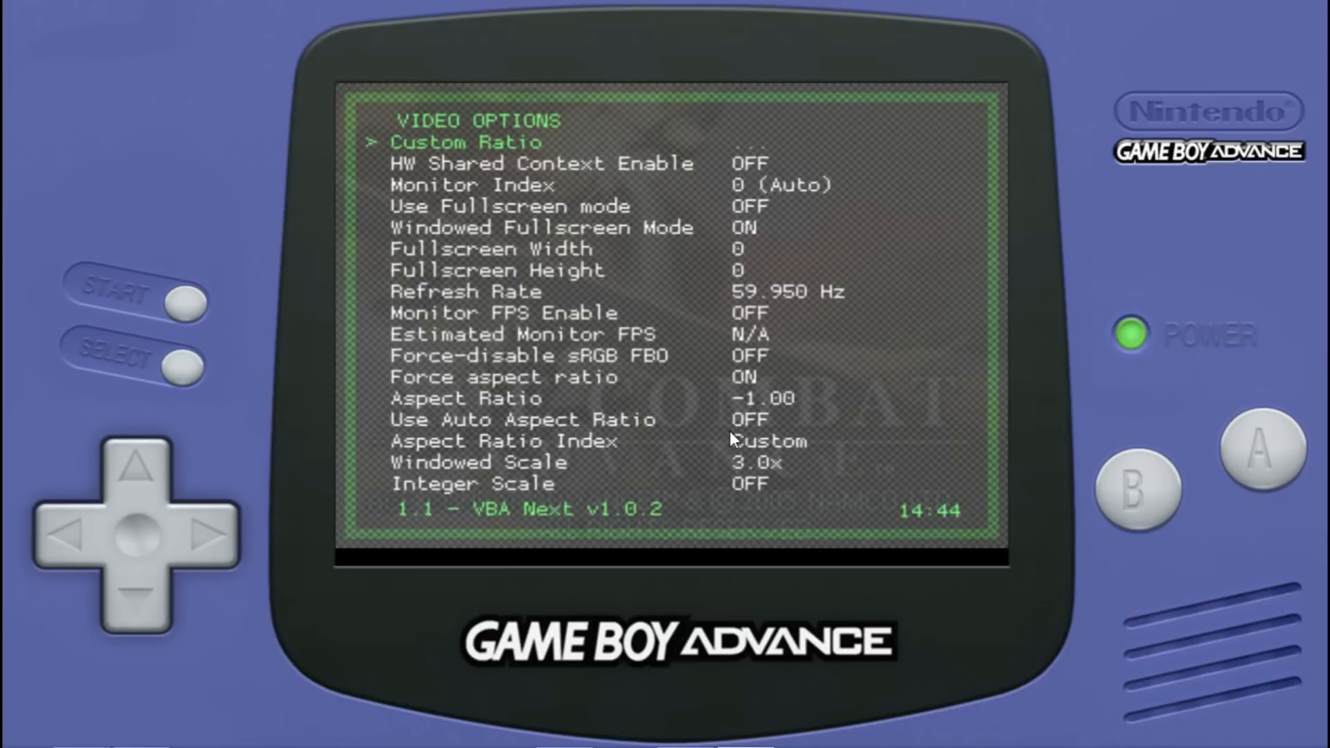
Save the RetroArch settings as a new config and exit the game.
{"action": "key", "text": "BackSpace"}
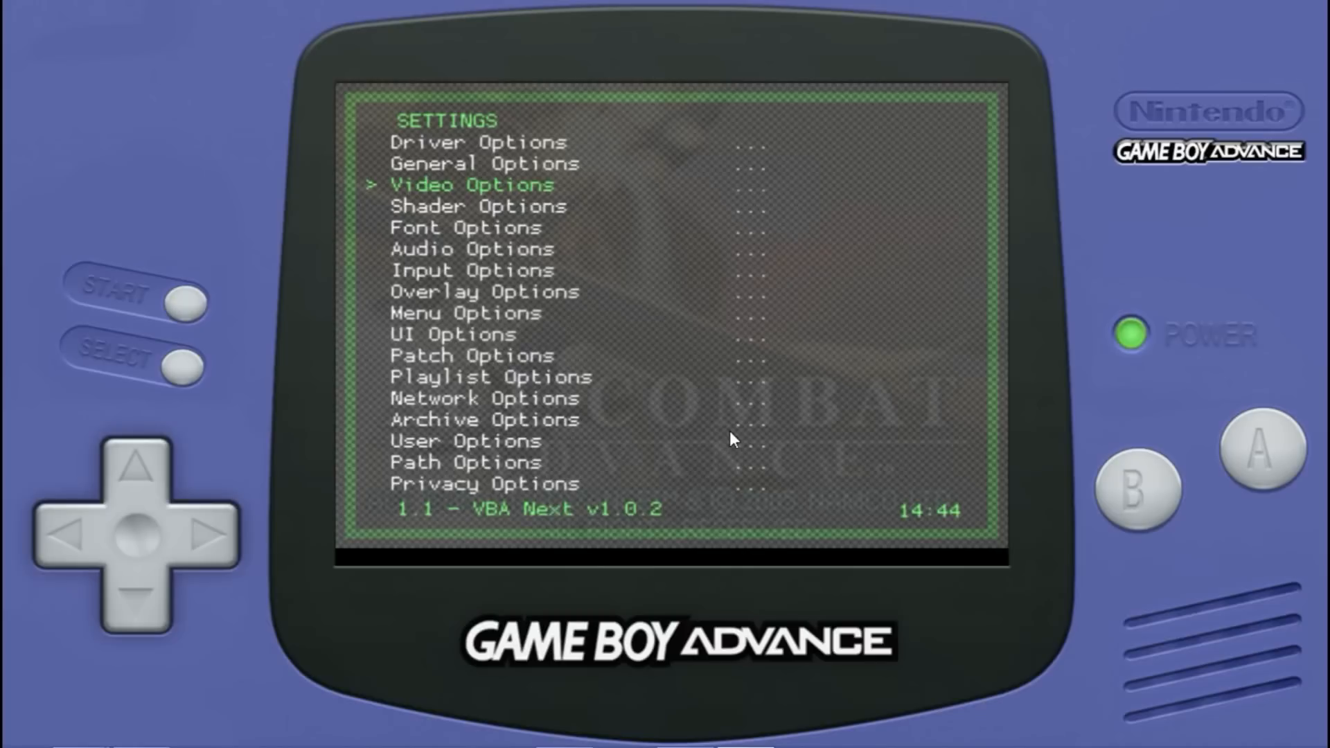
{"action": "key", "text": "BackSpace"}
{"action": "key", "text": "Down"}
{"action": "key", "text": "Down"}
{"action": "key", "text": "Down"}
{"action": "key", "text": "Down"}
{"action": "key", "text": "Down"}
{"action": "key", "text": "Down"}
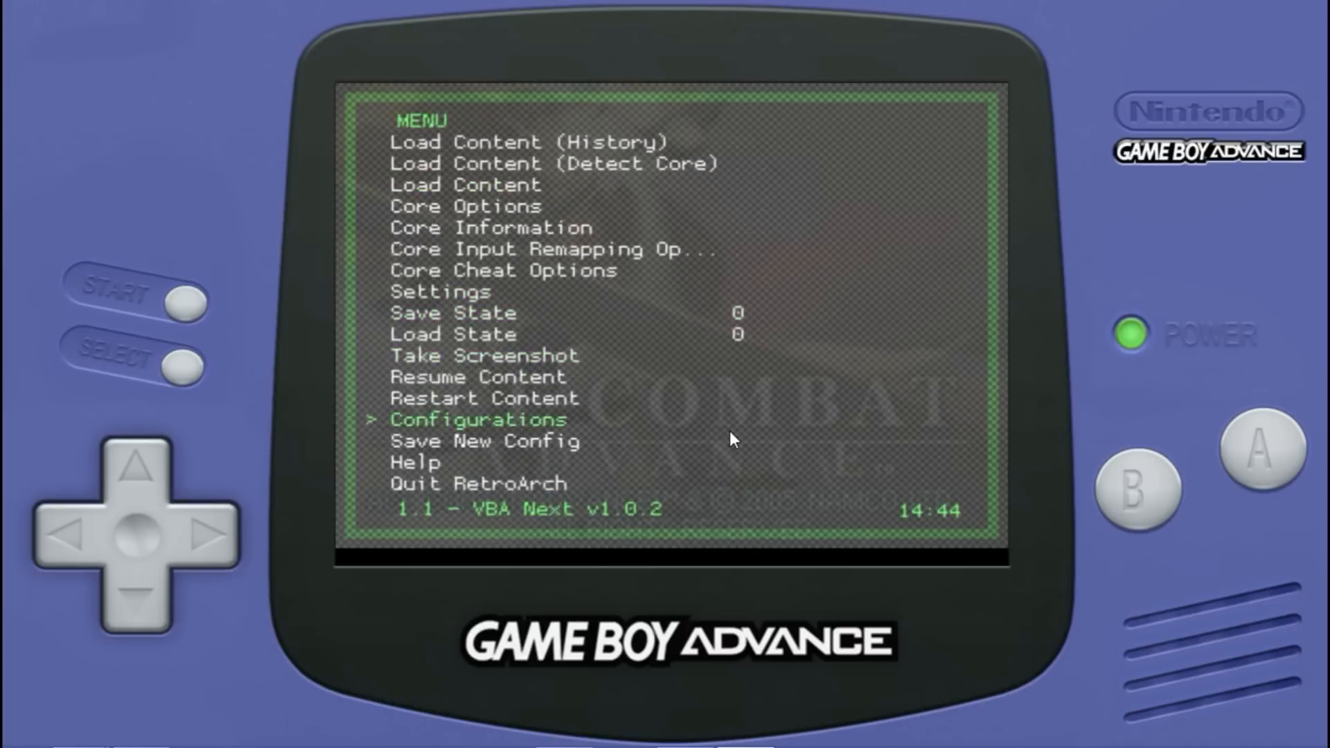
{"action": "key", "text": "Down"}
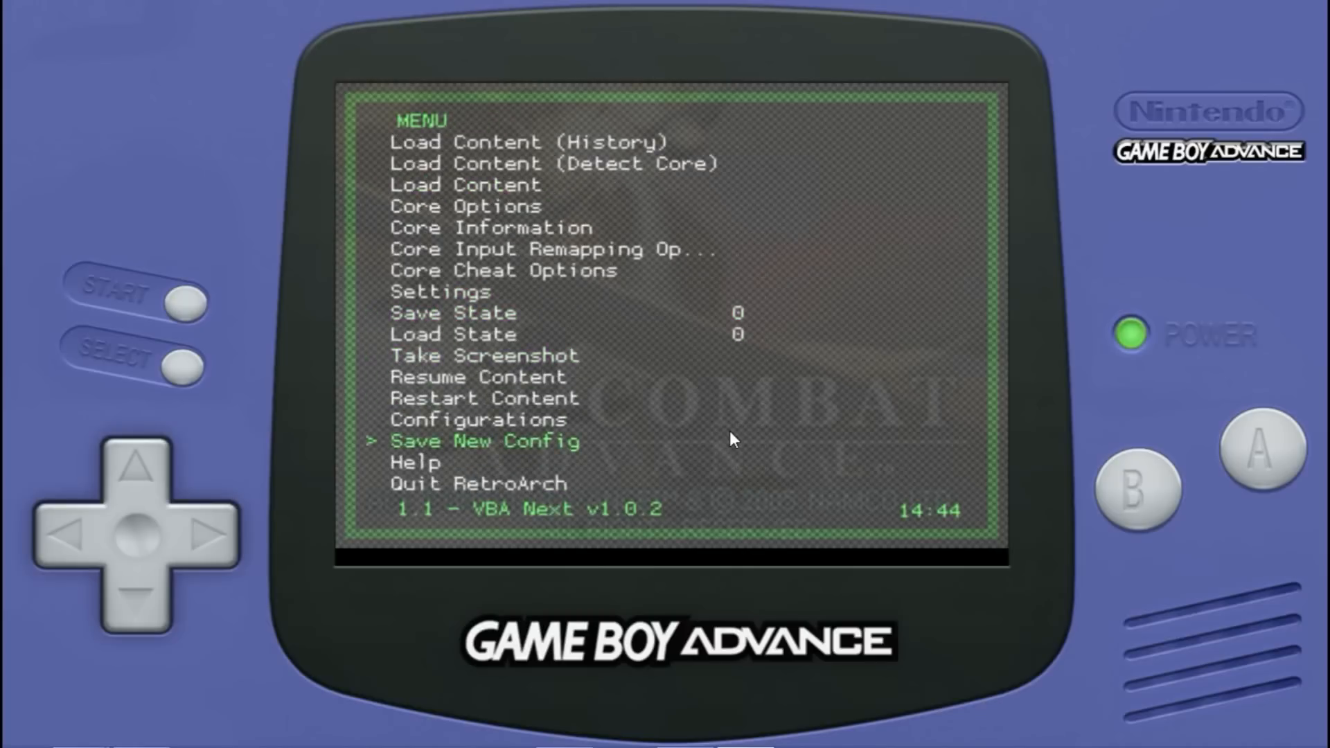
{"action": "key", "text": "Return"}
{"action": "key", "text": "Escape"}
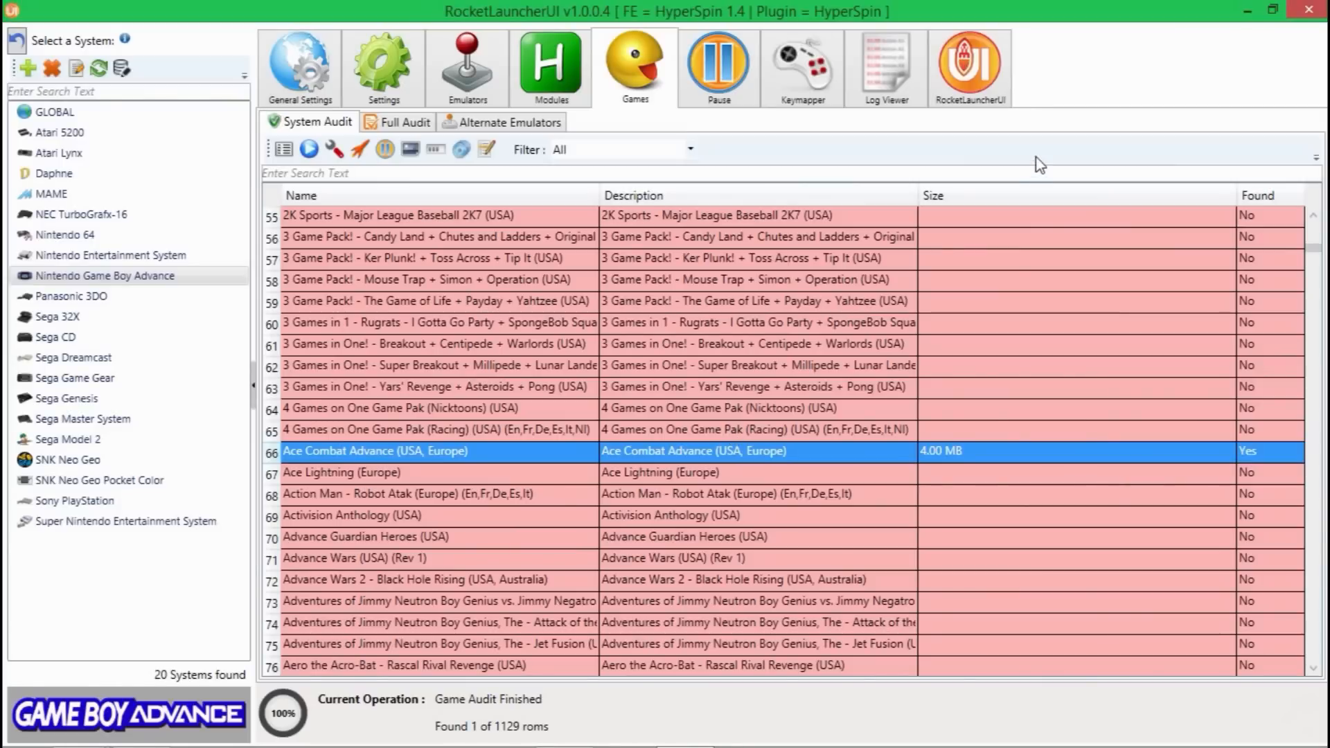
Close RocketLauncherUI, start HyperHQ from the HyperSpin folder and open the wheel settings for Nintendo Game Boy Advance.
{"action": "left_click", "coordinate": [1306, 9]}
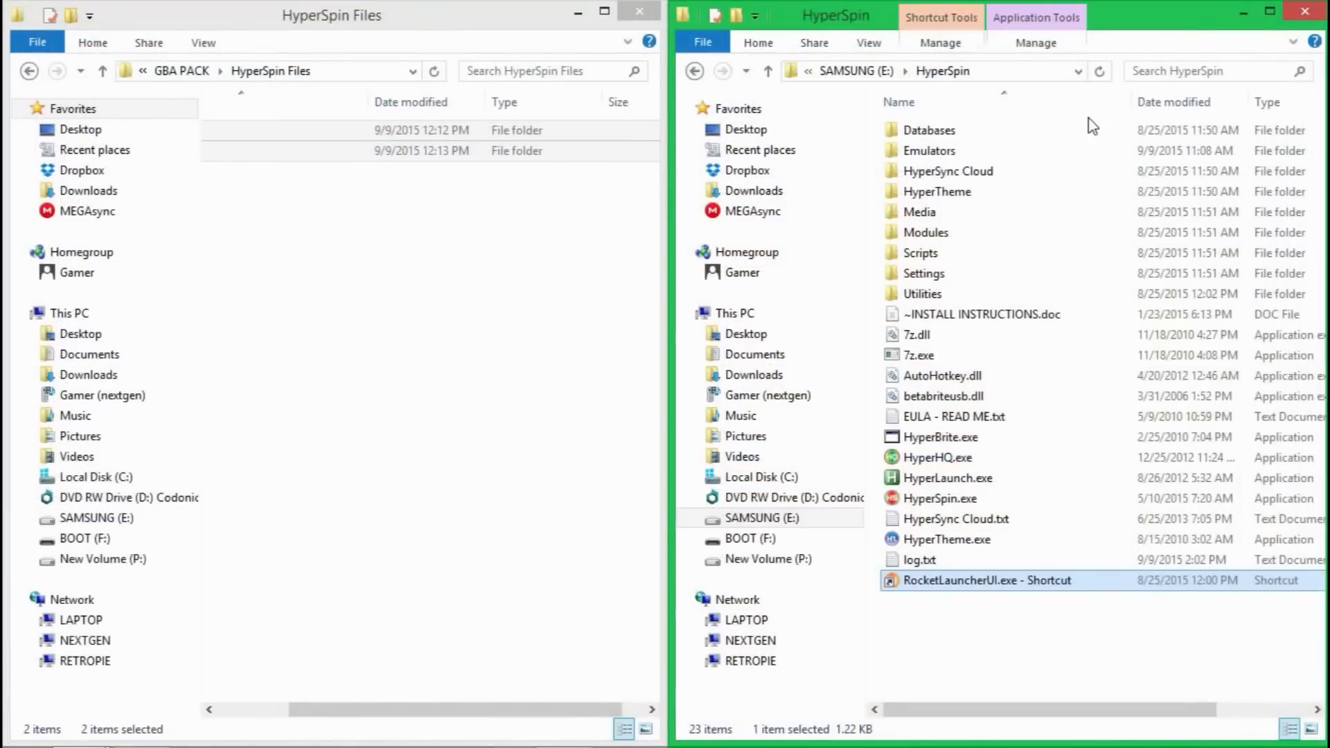
{"action": "double_click", "coordinate": [981, 461]}
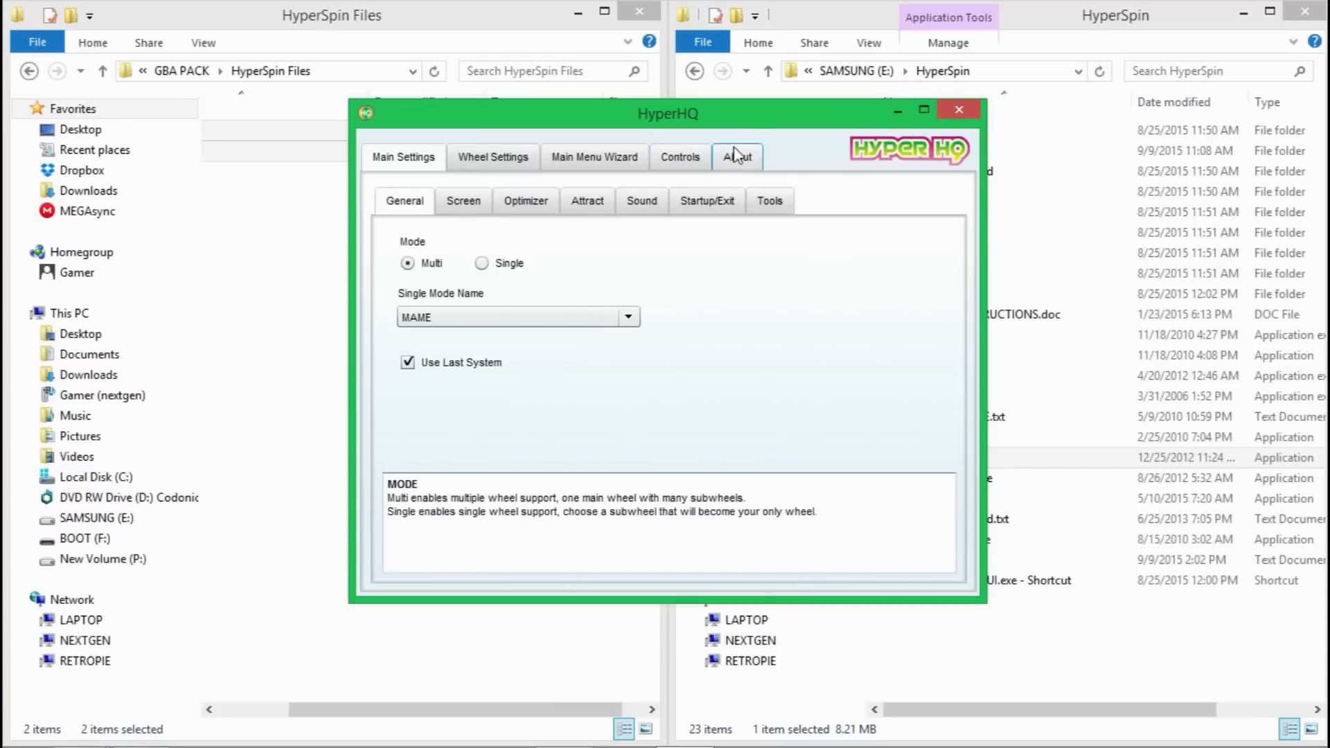
{"action": "left_click_drag", "start_coordinate": [756, 119], "coordinate": [826, 134]}
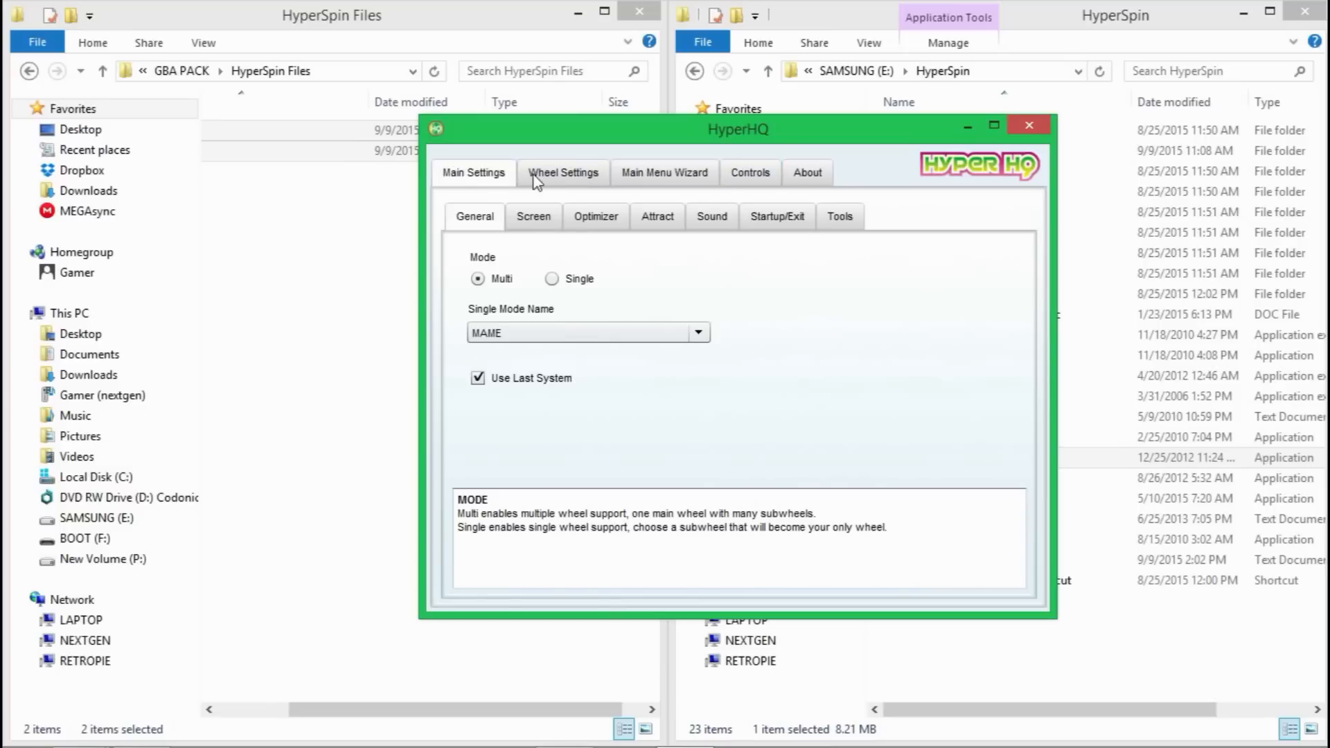
{"action": "left_click", "coordinate": [550, 182]}
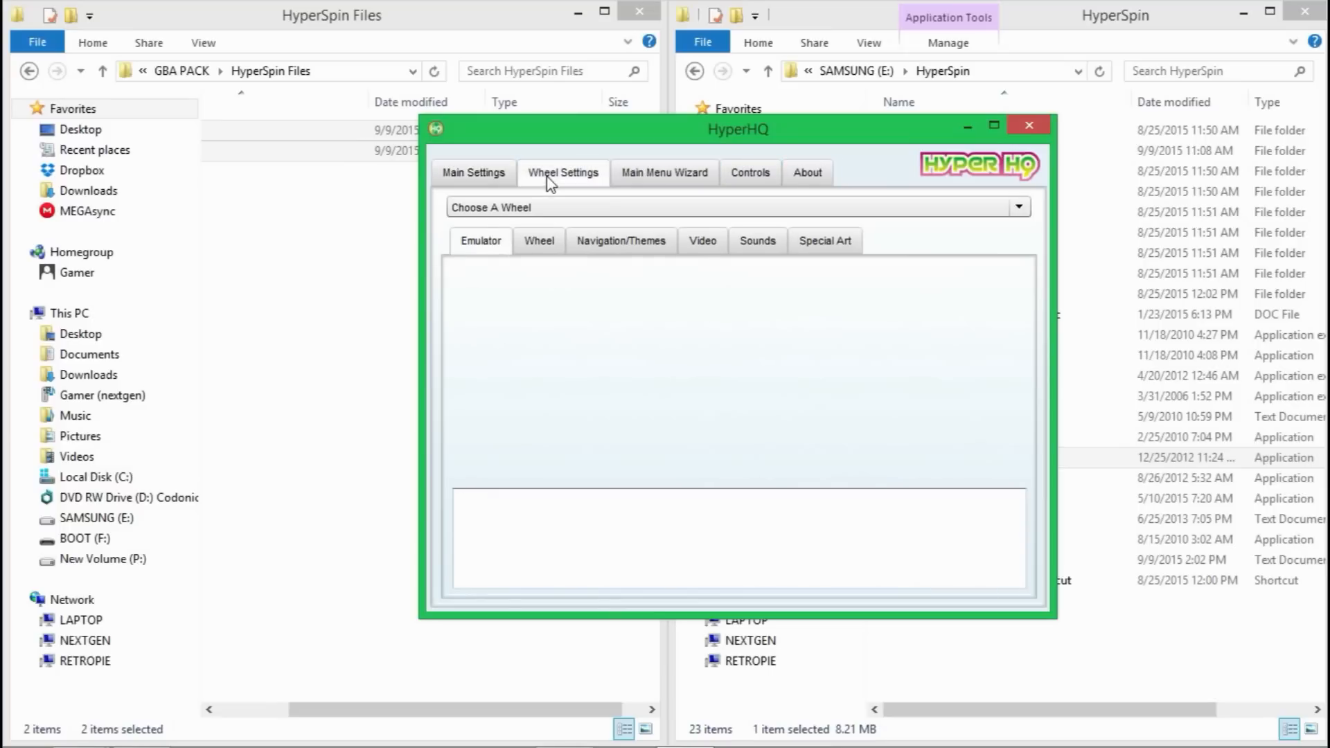
{"action": "left_click", "coordinate": [574, 209]}
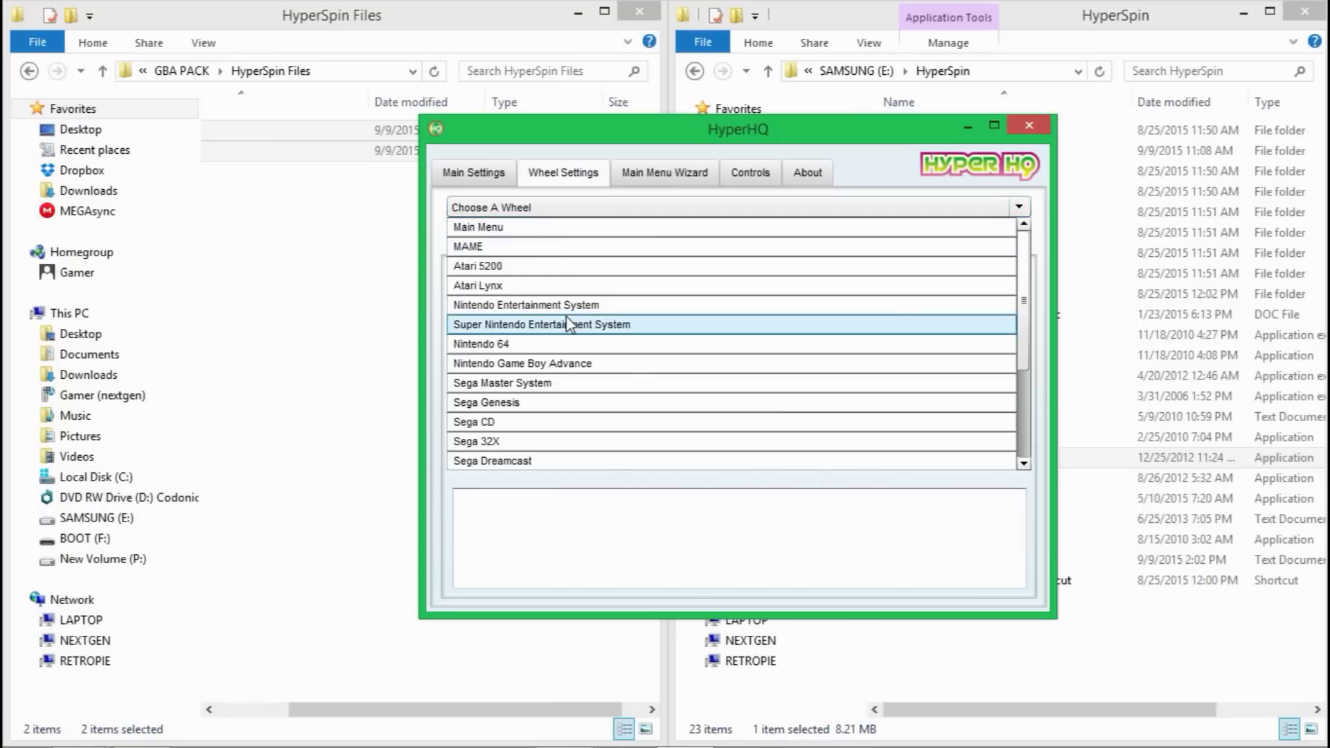
{"action": "left_click", "coordinate": [647, 365]}
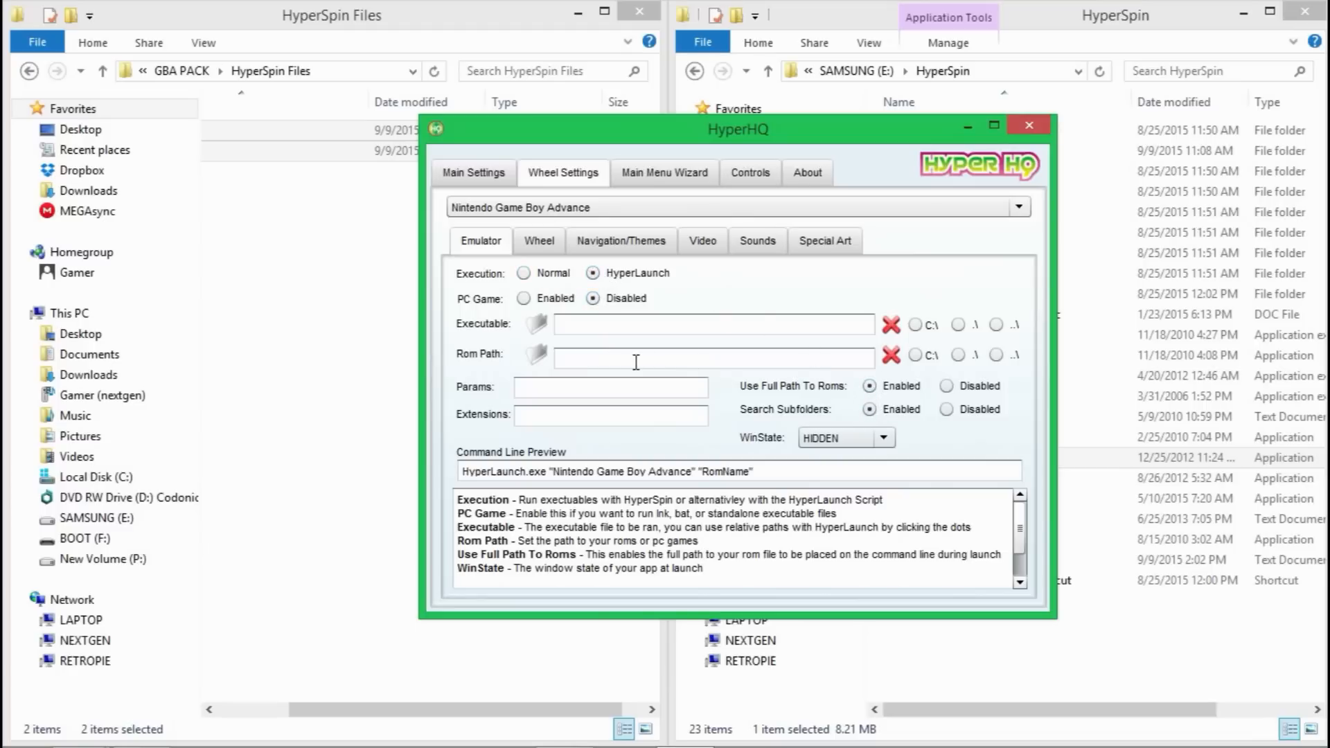
Set the wheel's Rom Path to the Games folder on the SAMSUNG (E:) drive.
{"action": "left_click", "coordinate": [544, 358]}
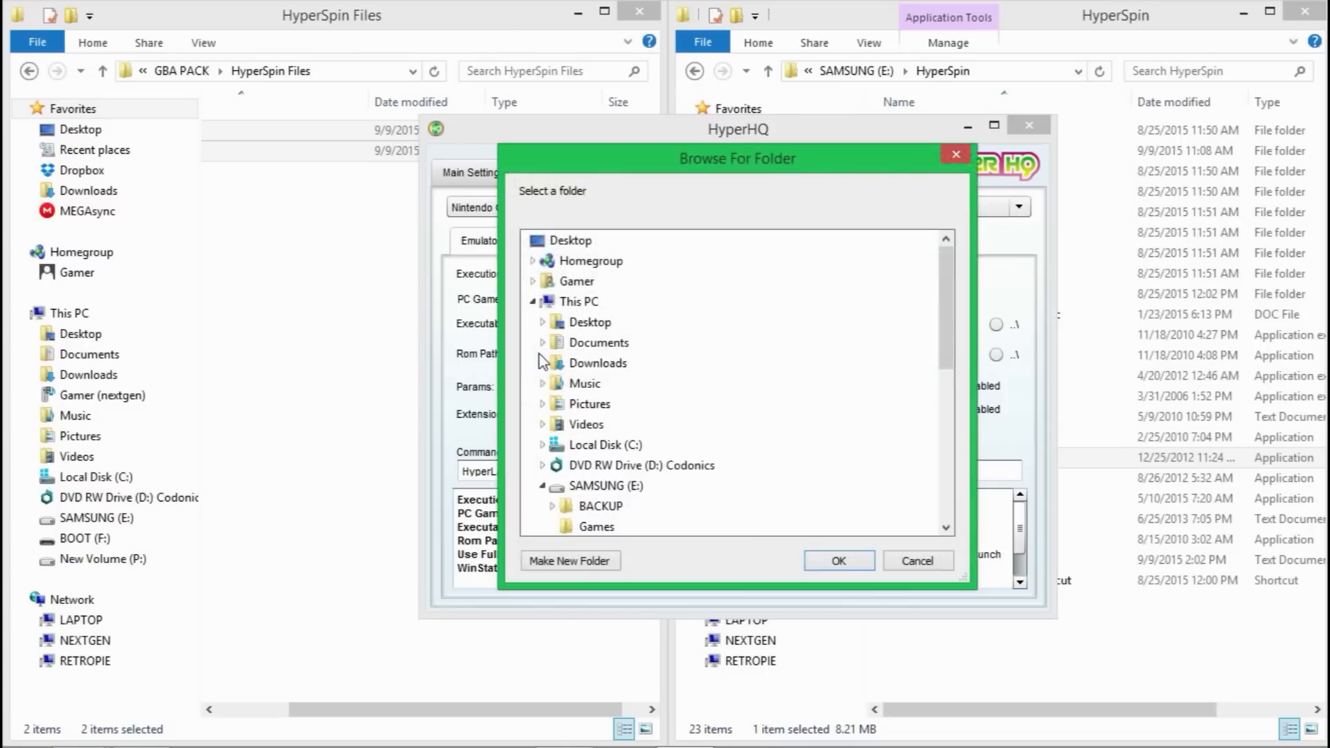
{"action": "left_click_drag", "start_coordinate": [942, 313], "coordinate": [957, 416]}
{"action": "left_click", "coordinate": [601, 304]}
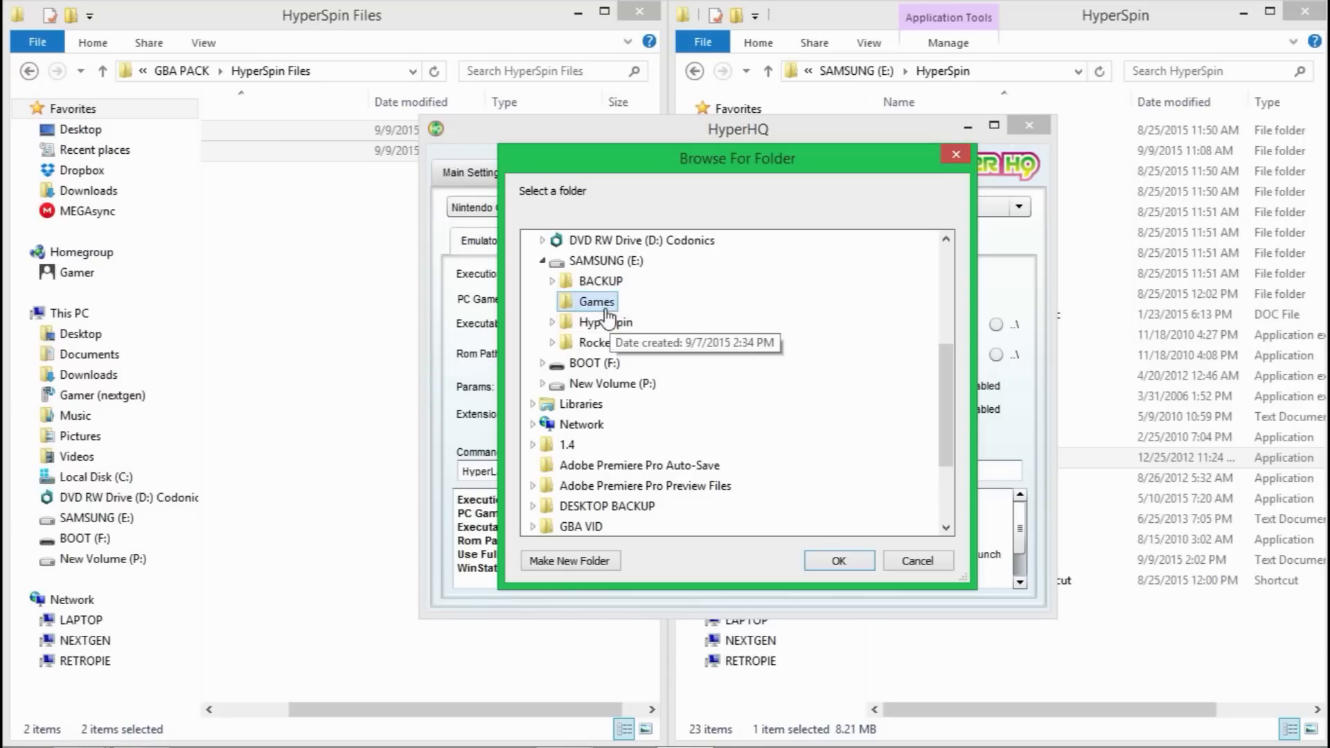
{"action": "left_click", "coordinate": [856, 565]}
Check the file extension of the Ace Combat Advance ROM in the SAMSUNG (E:) Games folder for the wheel's Extensions setting.
{"action": "left_click", "coordinate": [575, 415]}
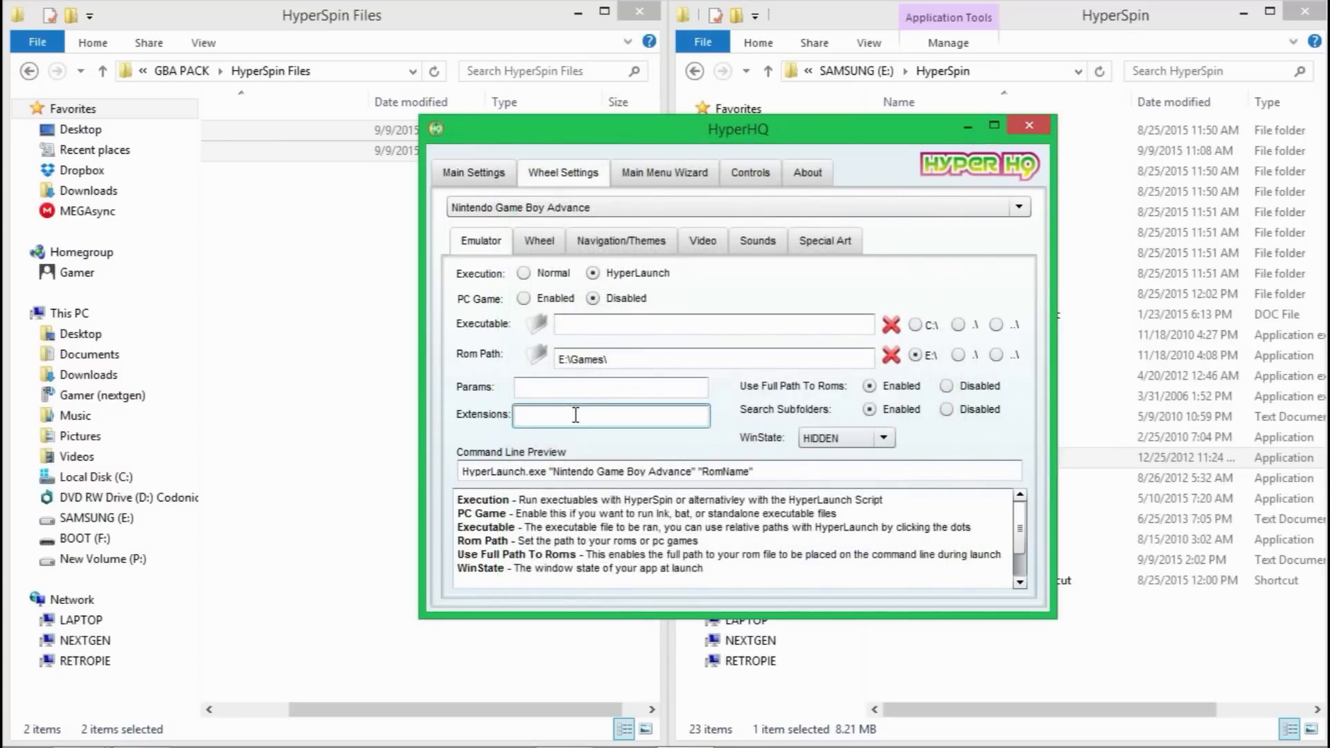
{"action": "left_click_drag", "start_coordinate": [881, 137], "coordinate": [631, 127]}
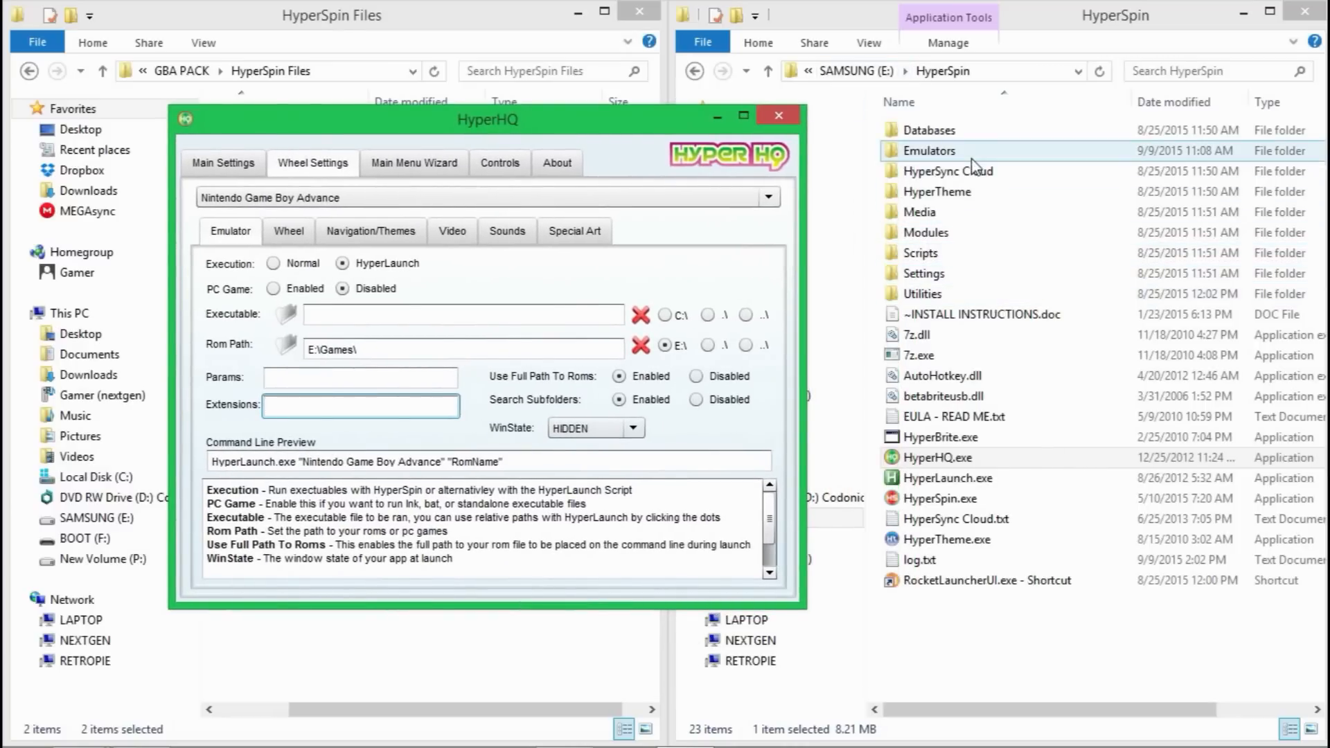
{"action": "left_click", "coordinate": [769, 72]}
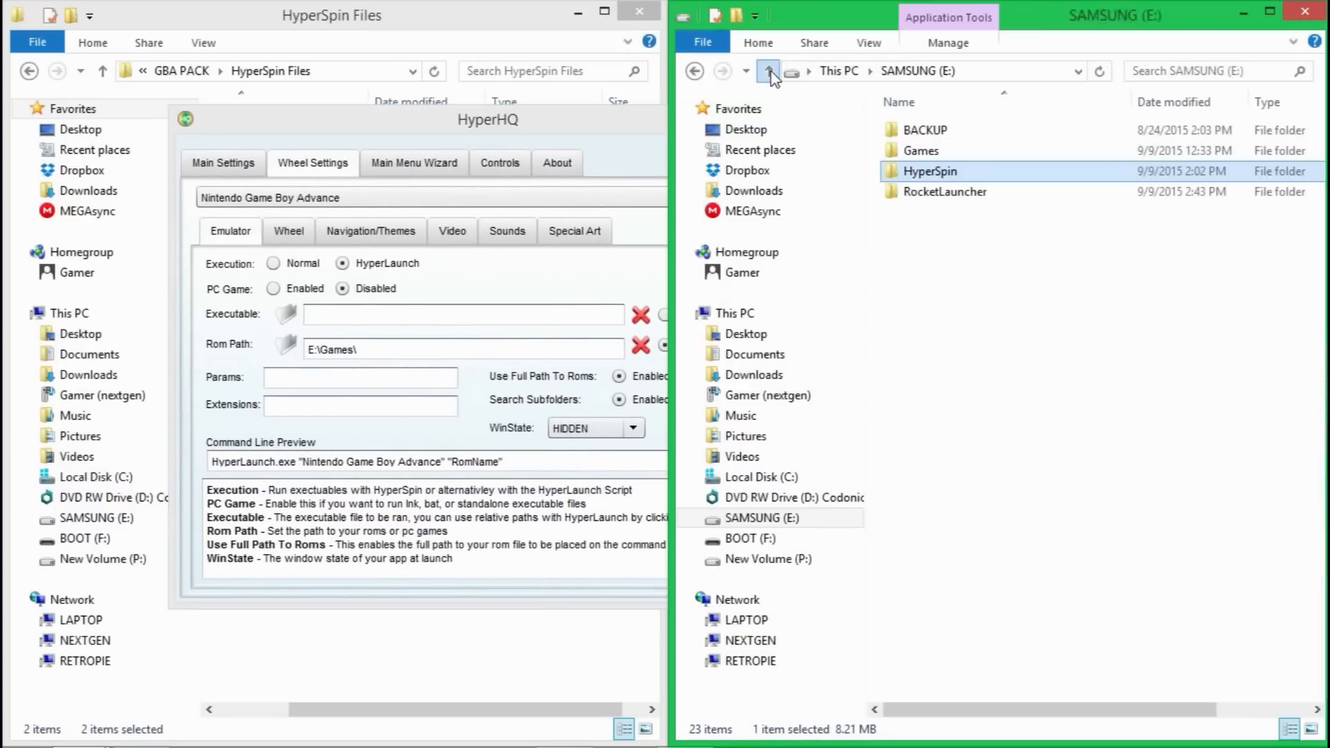
{"action": "double_click", "coordinate": [978, 139]}
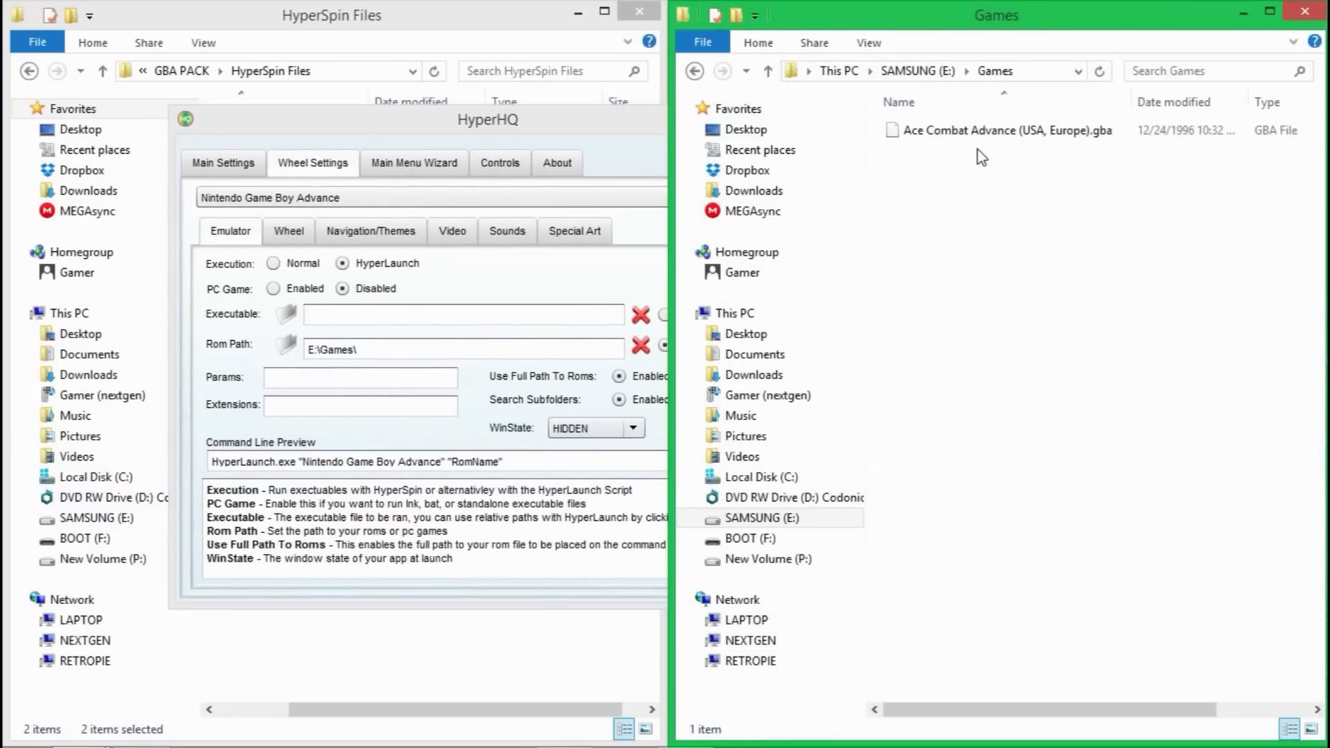
{"action": "left_click", "coordinate": [1107, 138]}
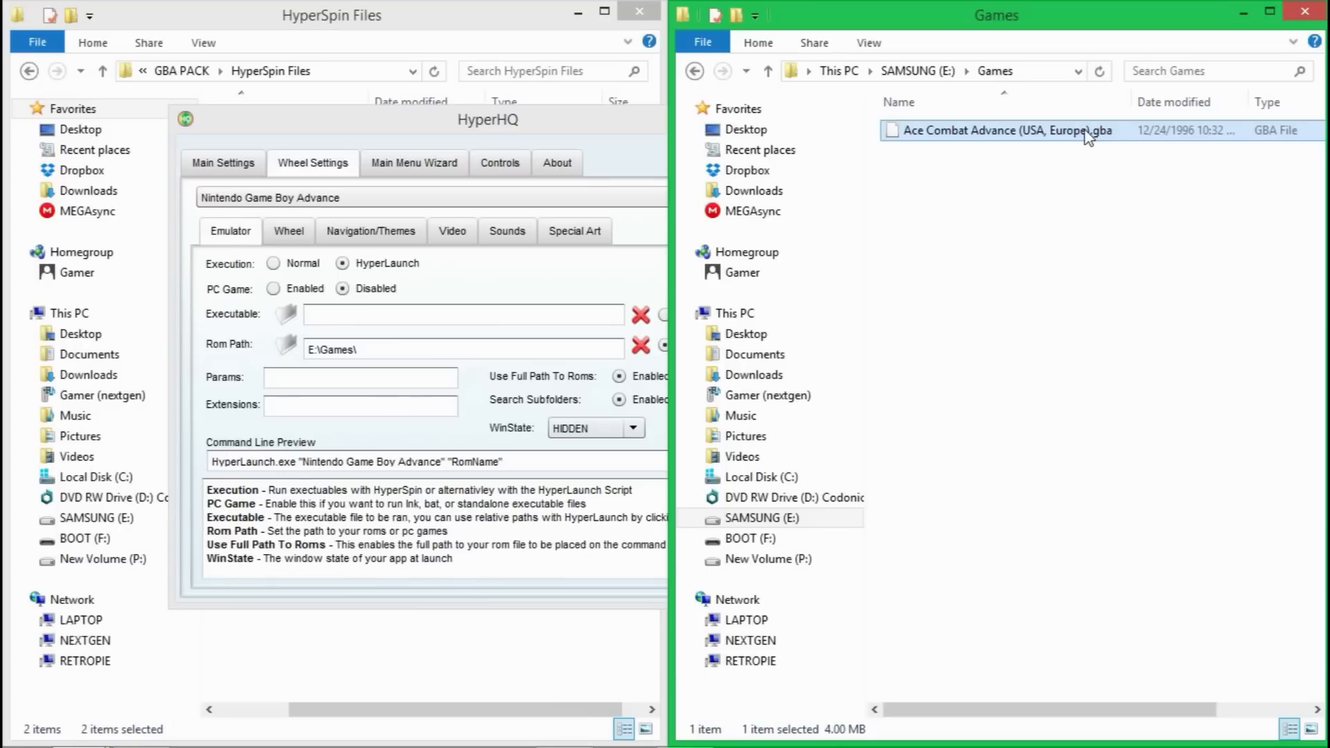
Set the Game Boy Advance wheel's ROM extensions to gba,7z,rar,zip in HyperHQ.
{"action": "left_click", "coordinate": [1086, 133]}
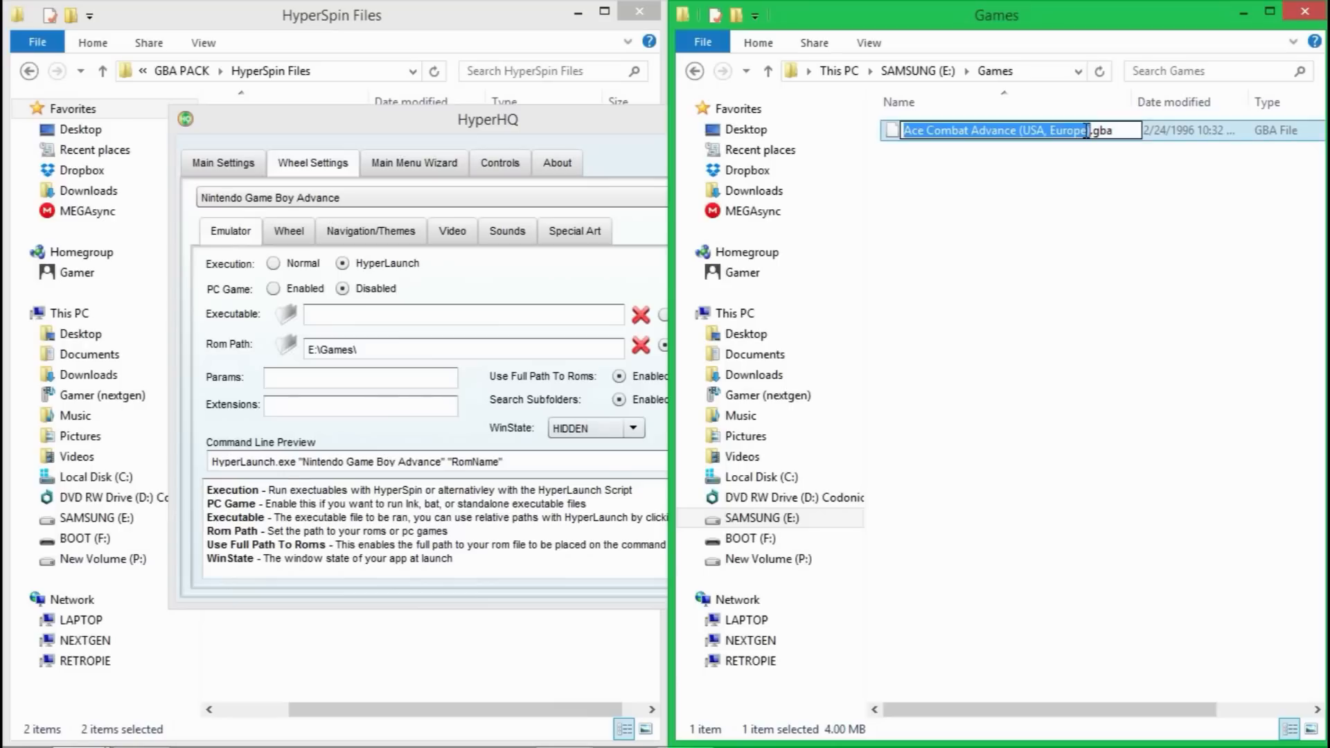
{"action": "left_click", "coordinate": [1124, 132]}
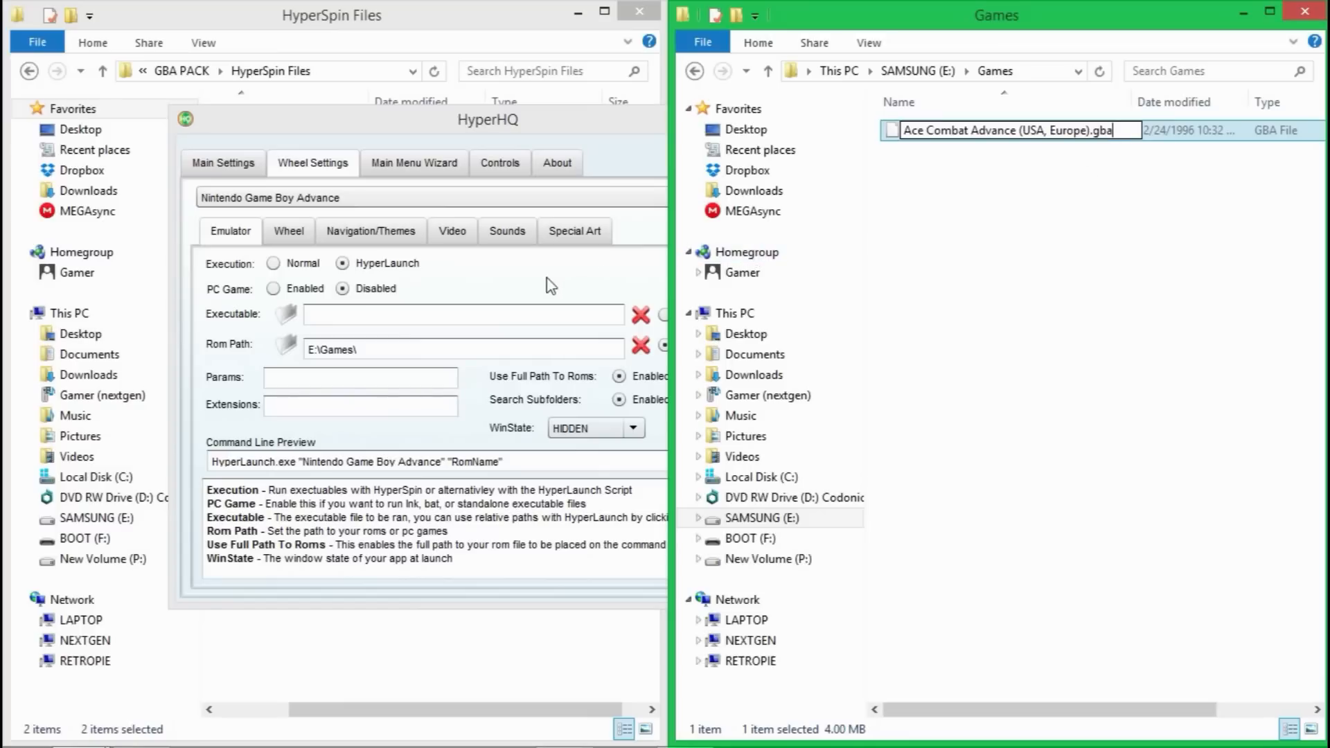
{"action": "left_click", "coordinate": [360, 405]}
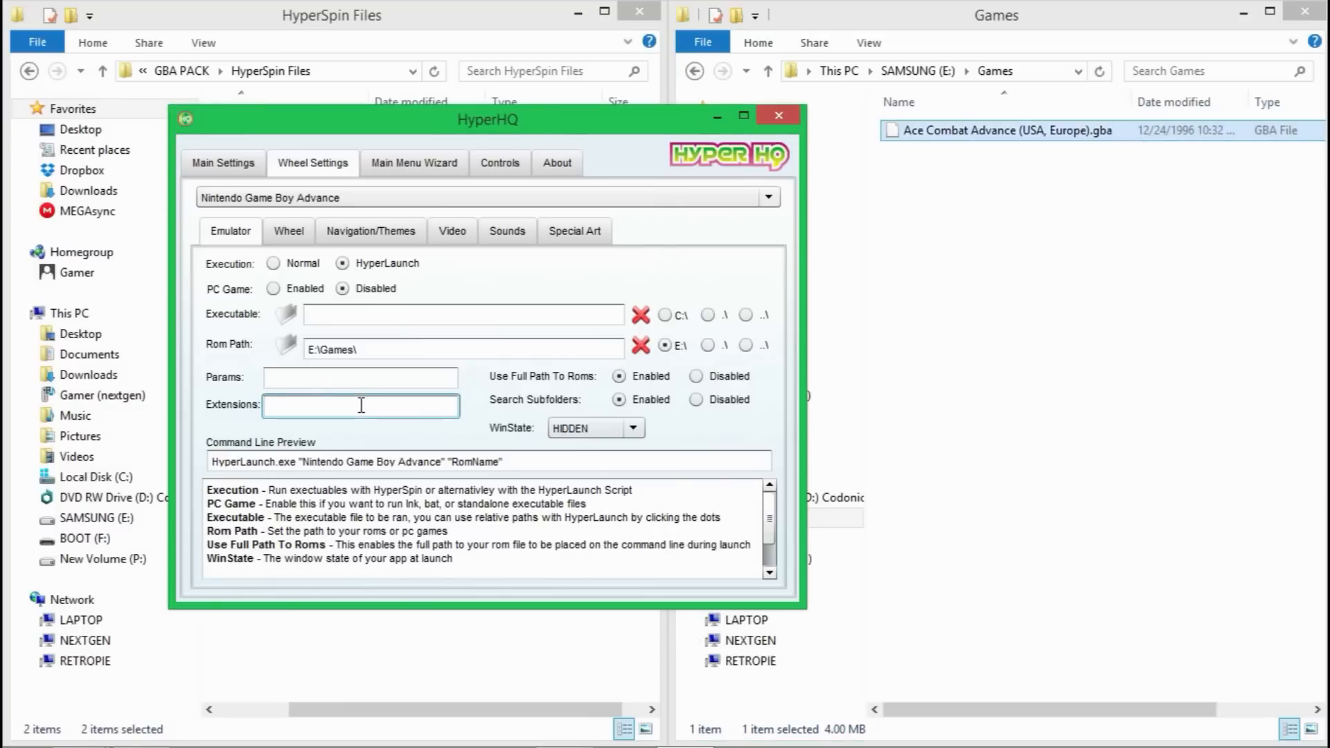
{"action": "type", "text": "gba"}
{"action": "type", "text": "7z,rar,"}
{"action": "type", "text": "zip"}
Filter the wheel to Roms Only and Wheels Only, and enable Return to last game, Clones Use Parent Themes and Remove Textfield Info.
{"action": "left_click", "coordinate": [289, 235]}
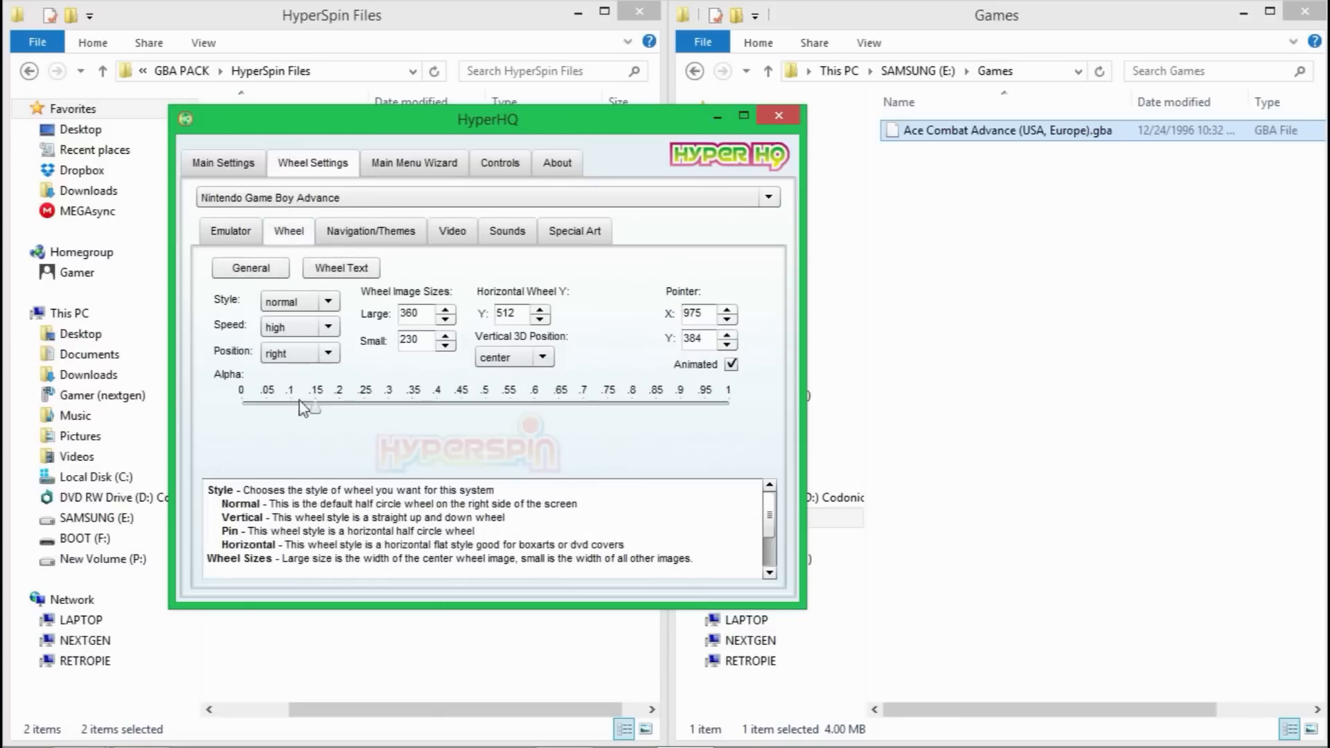
{"action": "left_click", "coordinate": [370, 233]}
{"action": "left_click", "coordinate": [610, 448]}
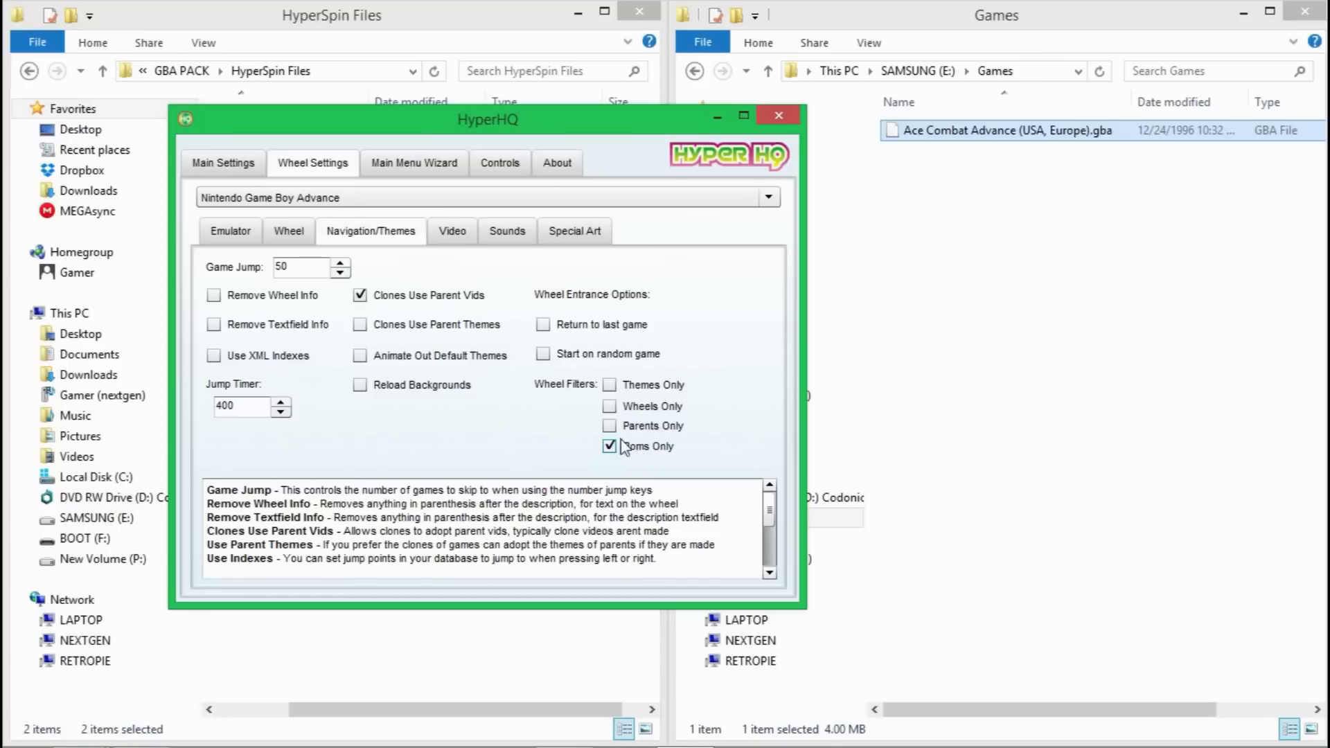
{"action": "left_click", "coordinate": [231, 235]}
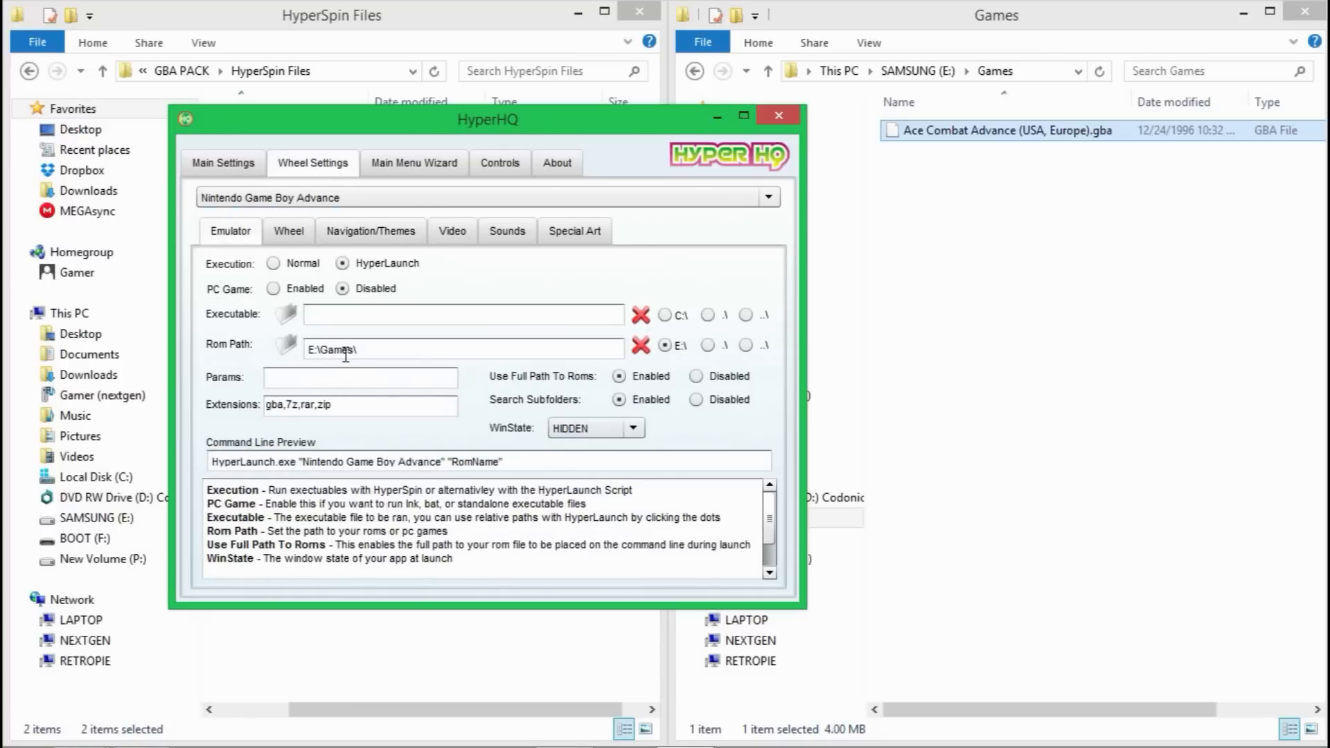
{"action": "left_click", "coordinate": [388, 228]}
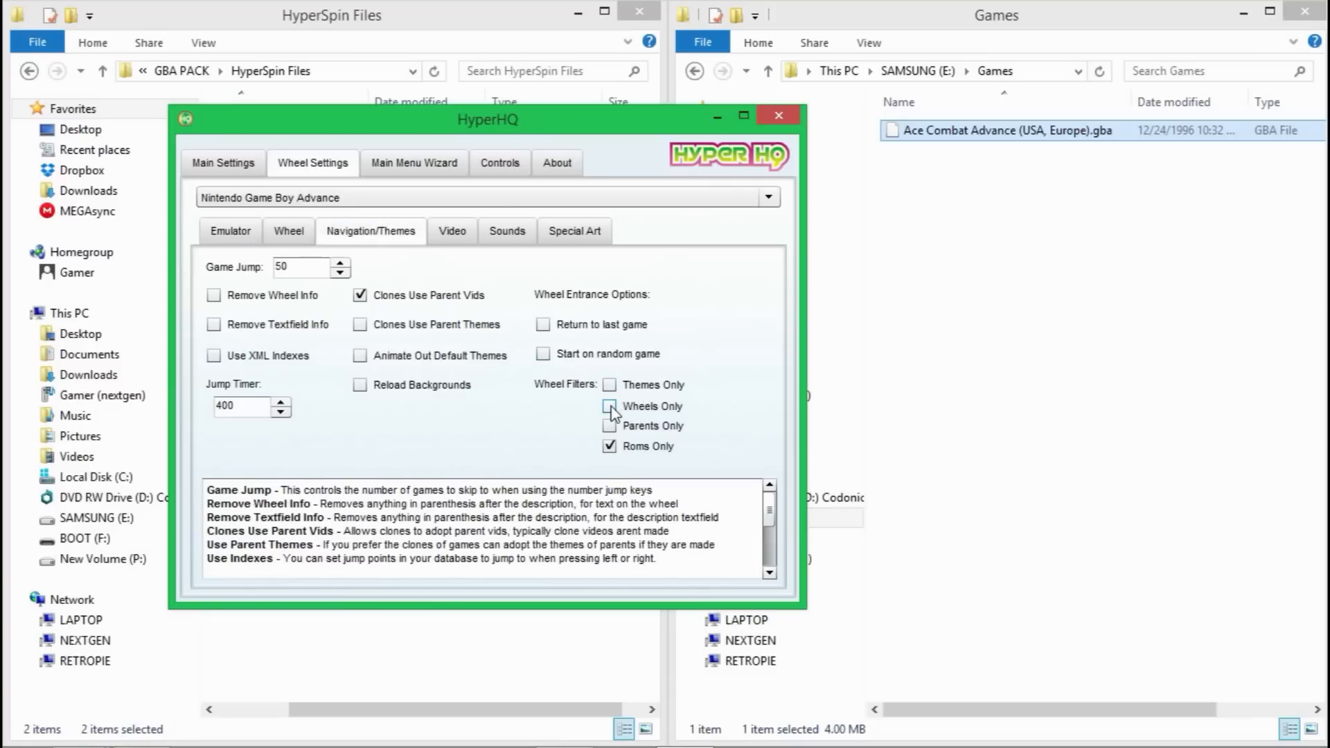
{"action": "left_click", "coordinate": [609, 407]}
{"action": "left_click", "coordinate": [543, 325]}
{"action": "left_click", "coordinate": [360, 326]}
{"action": "left_click", "coordinate": [214, 324]}
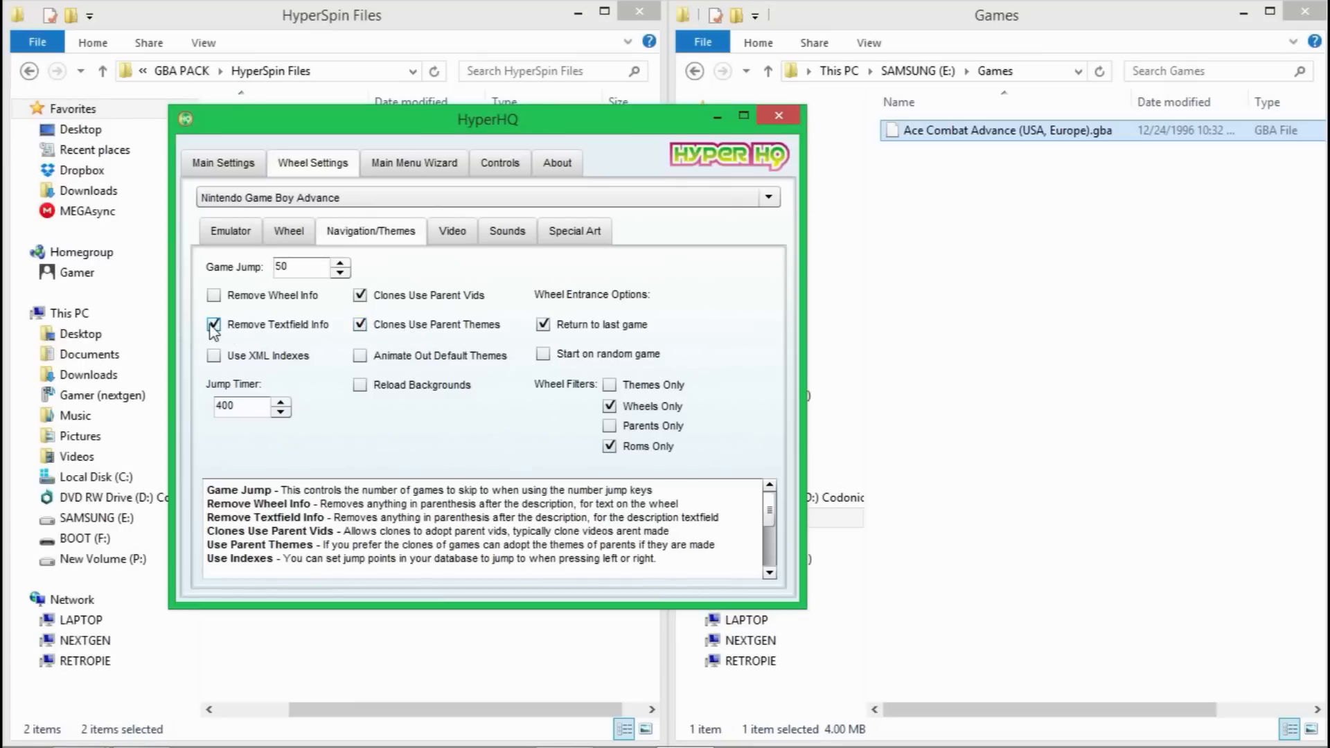
Set the wheel's alpha to 0 and its style to vertical.
{"action": "left_click", "coordinate": [270, 230]}
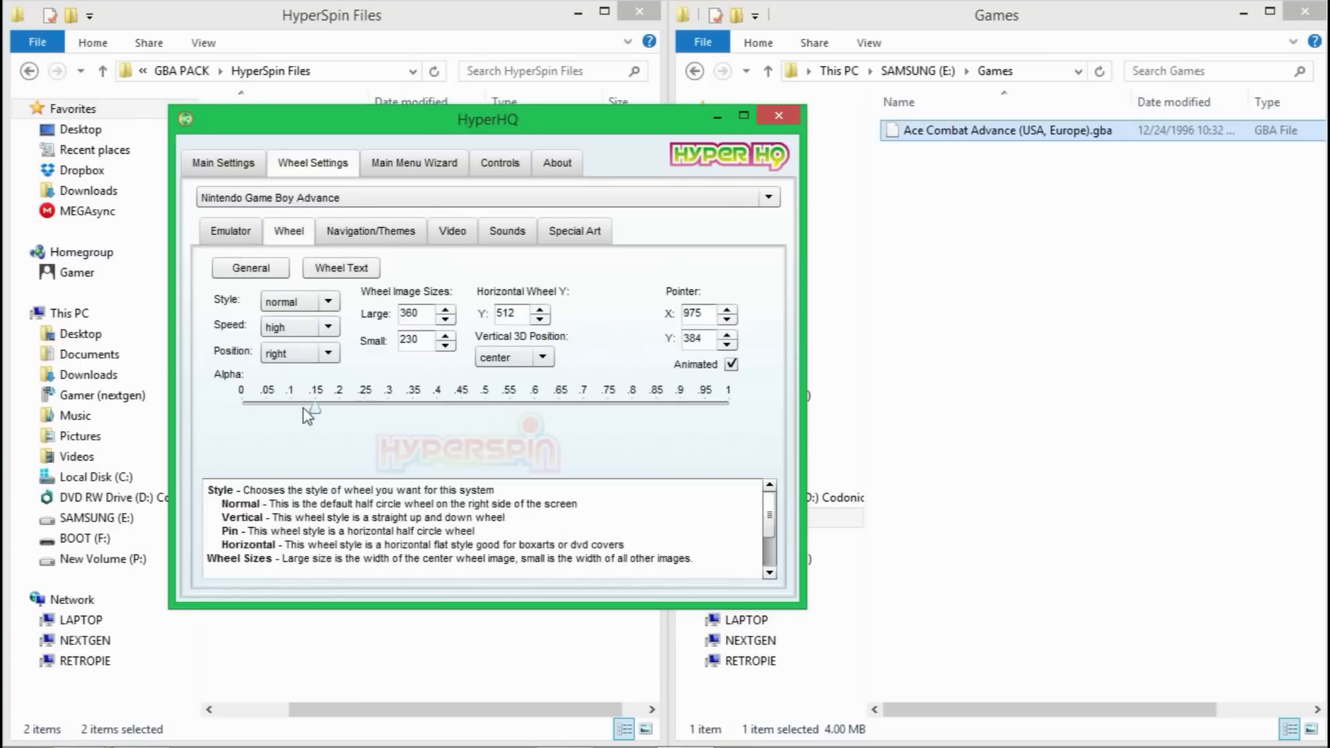
{"action": "left_click_drag", "start_coordinate": [315, 415], "coordinate": [223, 411]}
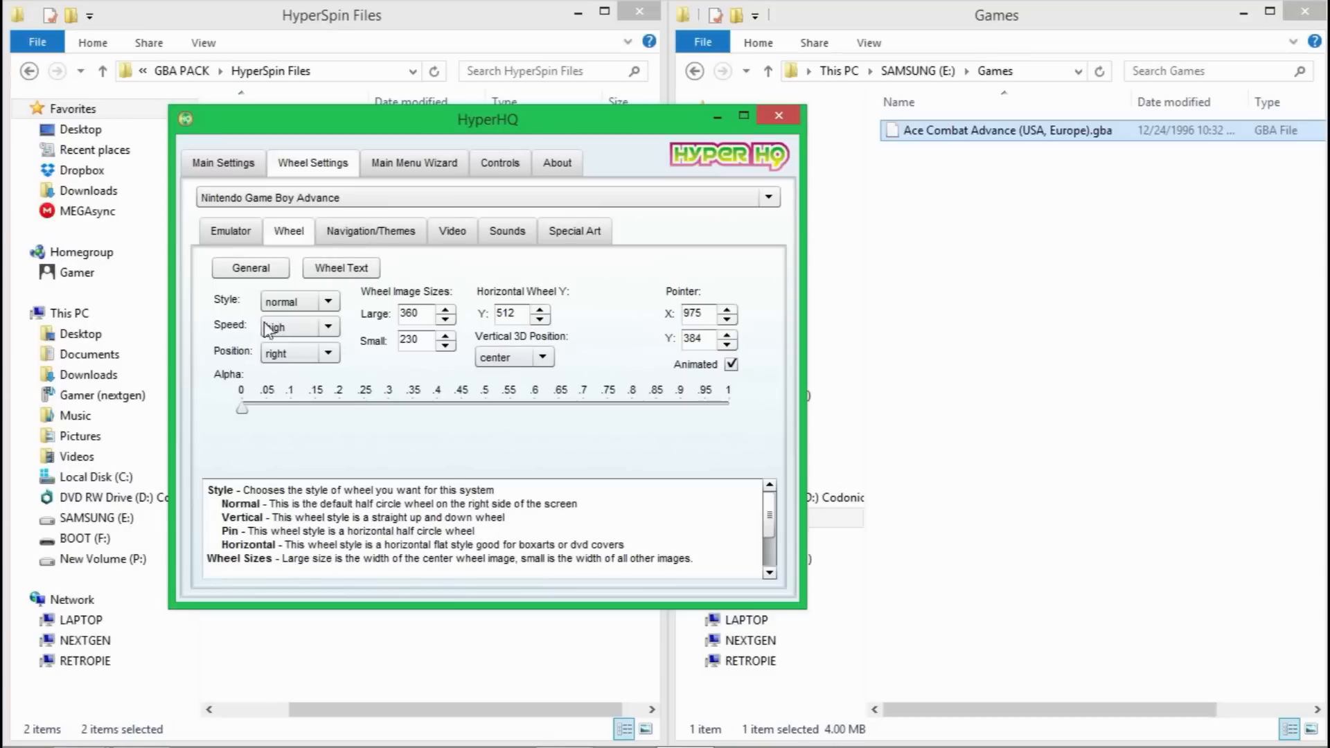
{"action": "left_click", "coordinate": [308, 302]}
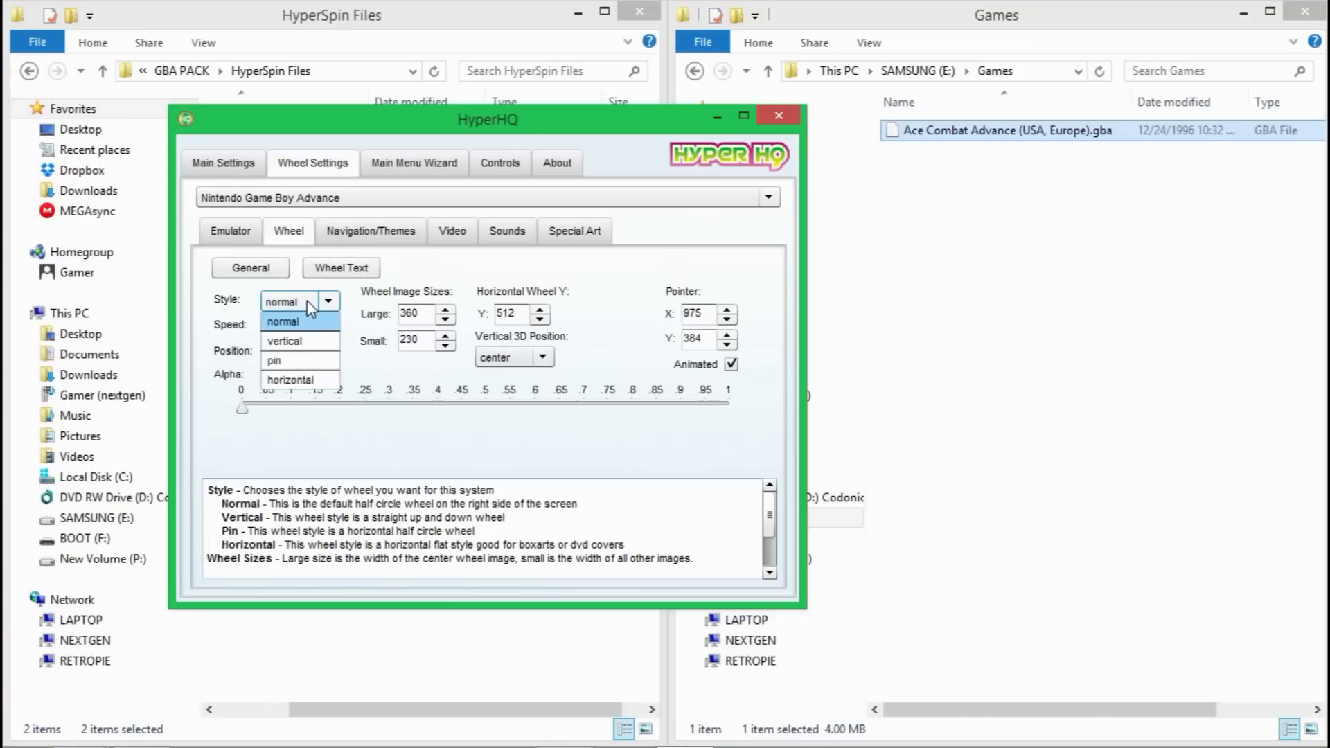
{"action": "left_click", "coordinate": [316, 341]}
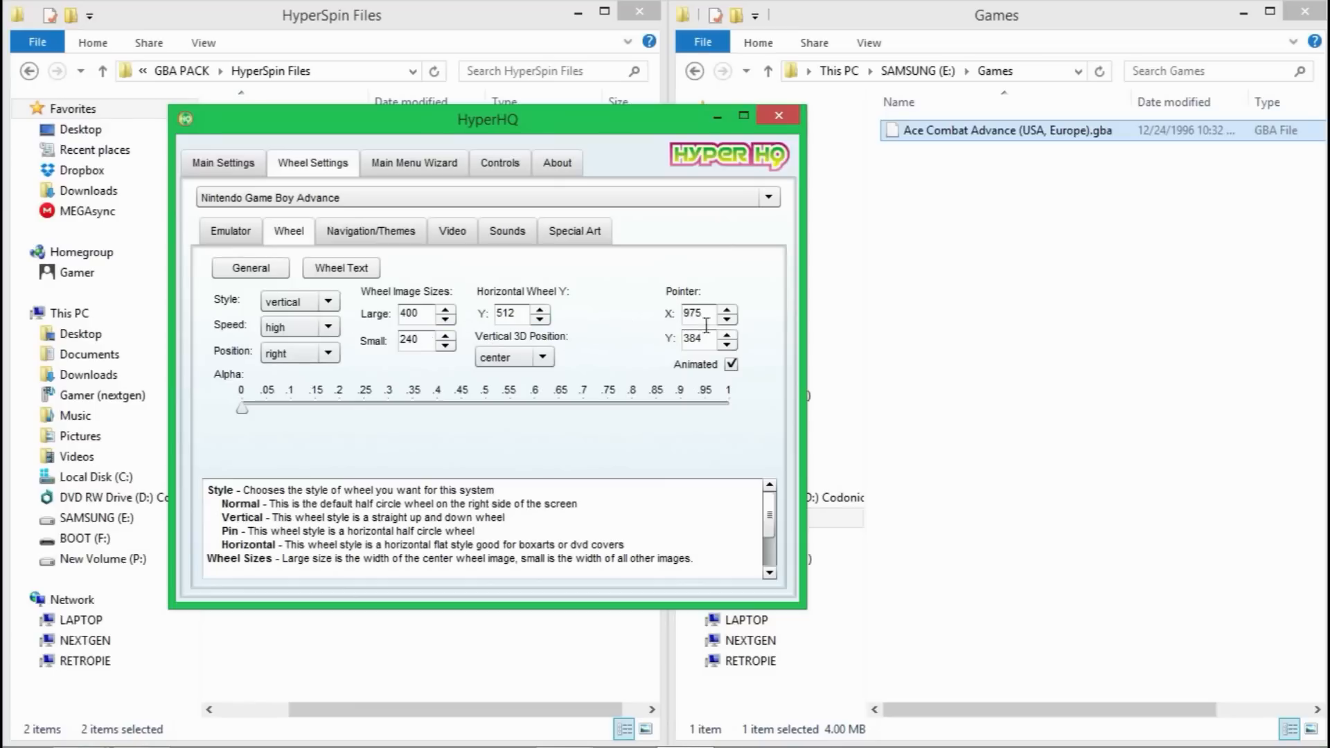
Disable the wheel game sounds for Nintendo Game Boy Advance.
{"action": "left_click", "coordinate": [365, 235]}
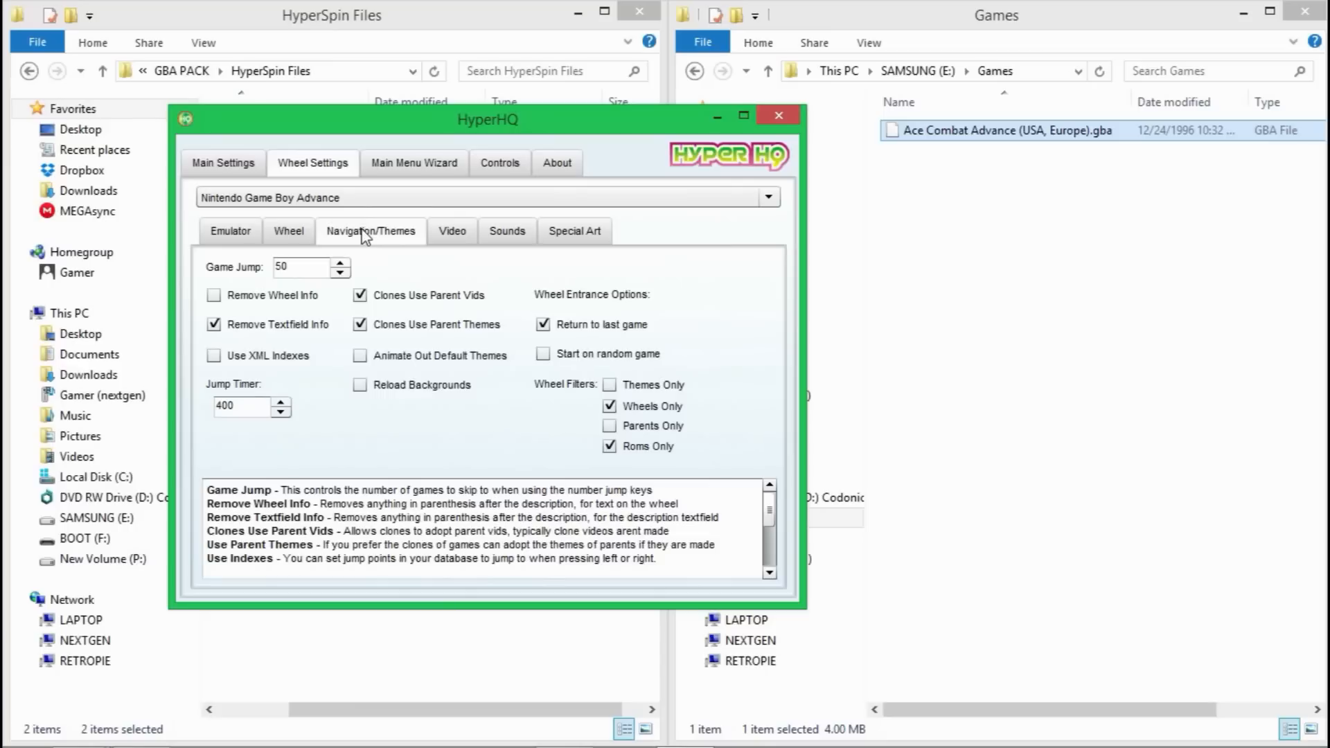
{"action": "left_click", "coordinate": [457, 235]}
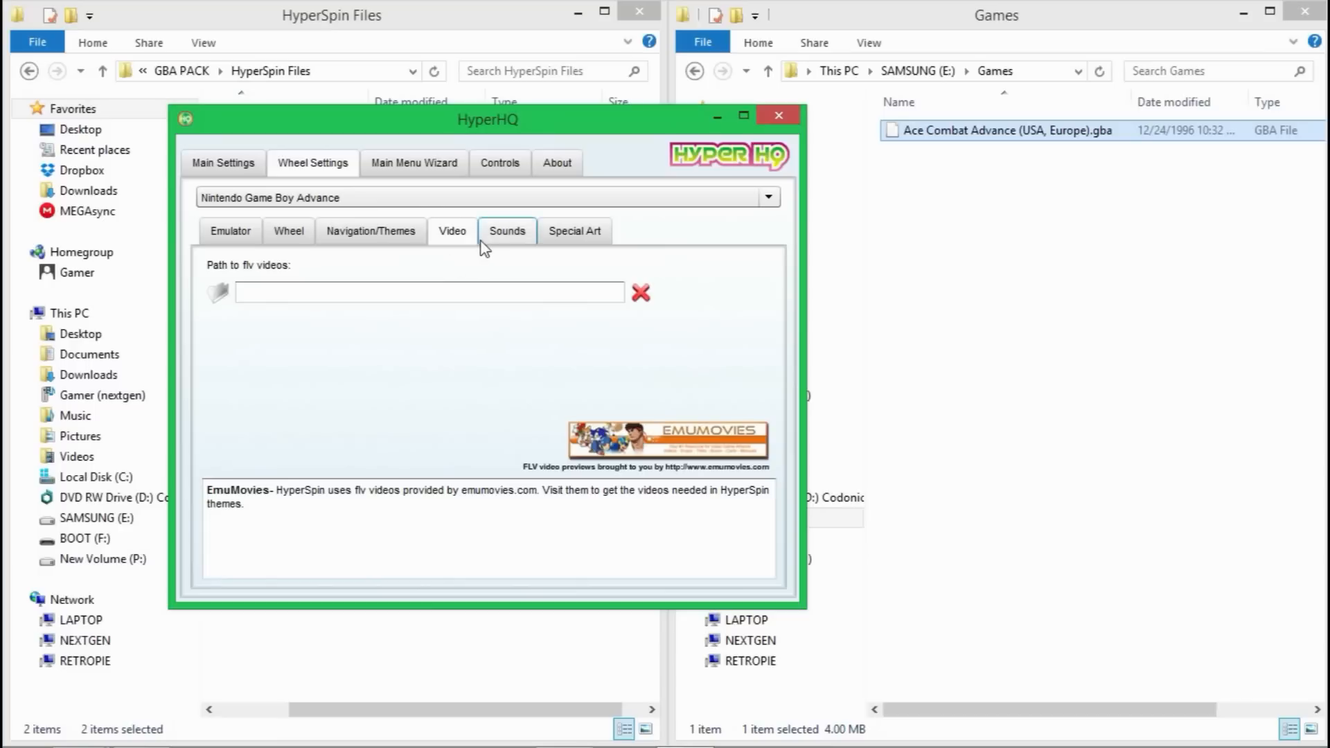
{"action": "left_click", "coordinate": [519, 239]}
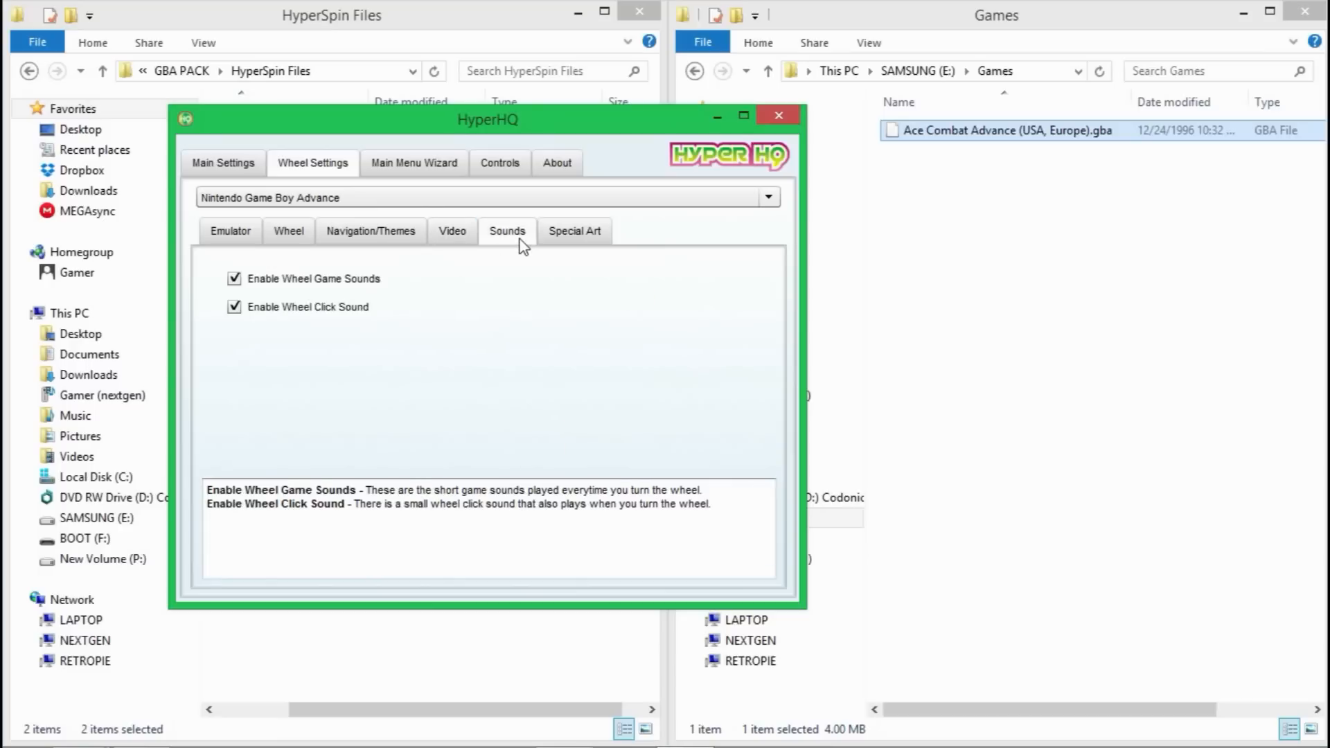
{"action": "left_click", "coordinate": [235, 280]}
Disable Special Artwork A and C, and turn off Use Default for Special Artwork B.
{"action": "left_click", "coordinate": [576, 241]}
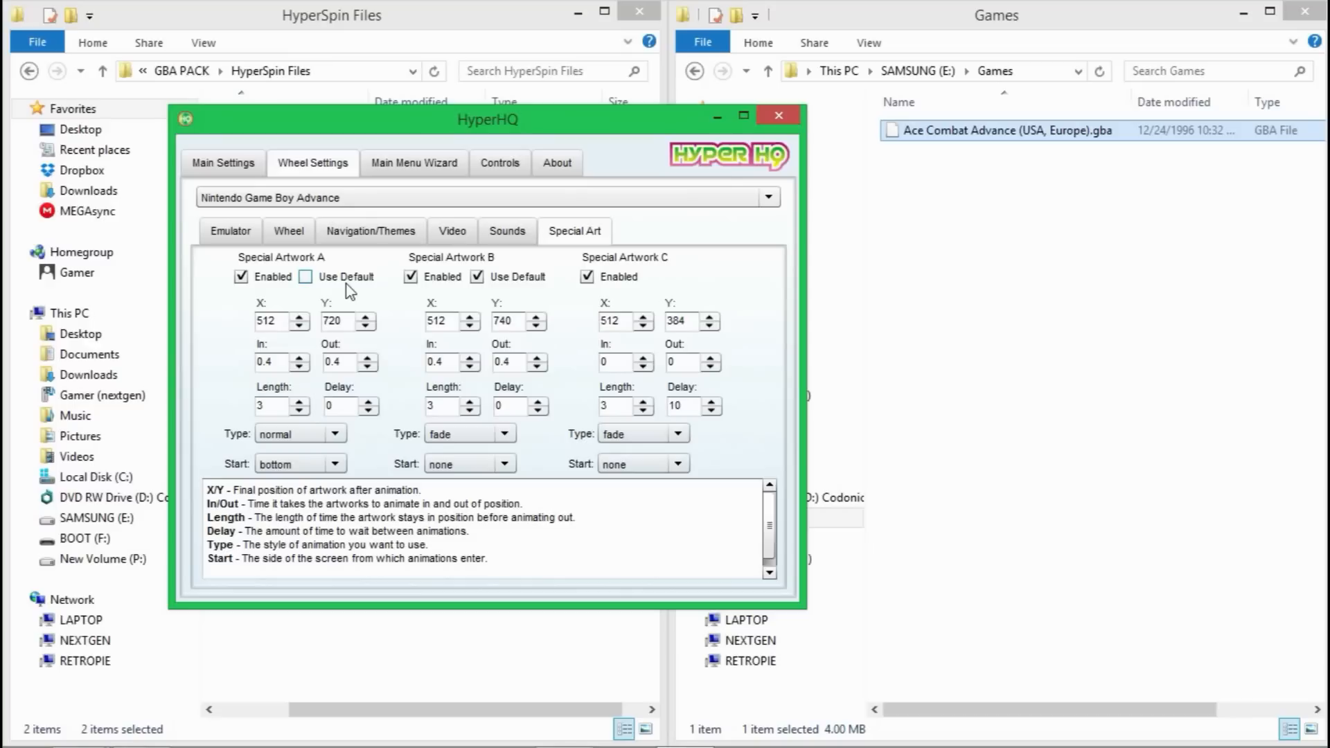
{"action": "left_click", "coordinate": [241, 277]}
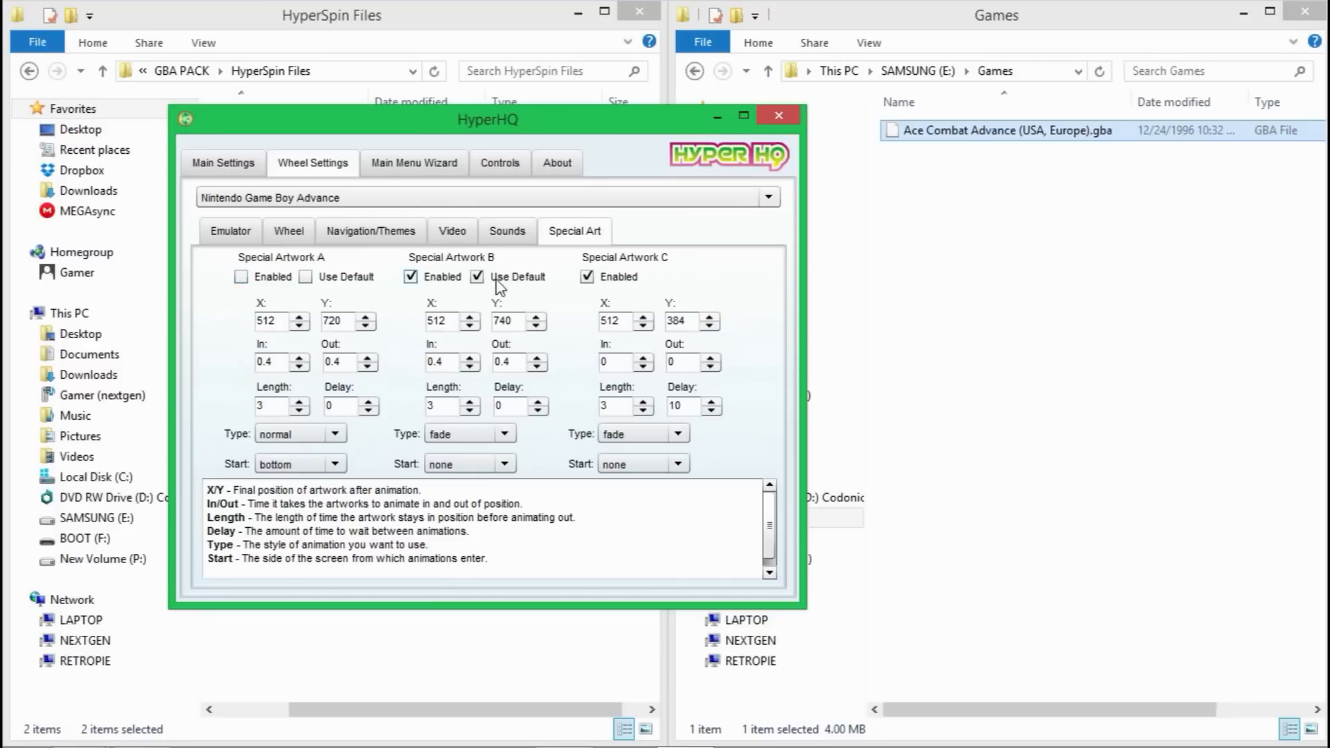
{"action": "left_click", "coordinate": [585, 278]}
{"action": "left_click", "coordinate": [476, 277]}
Position Special Artwork B at X 500 and Y 384.
{"action": "double_click", "coordinate": [449, 321]}
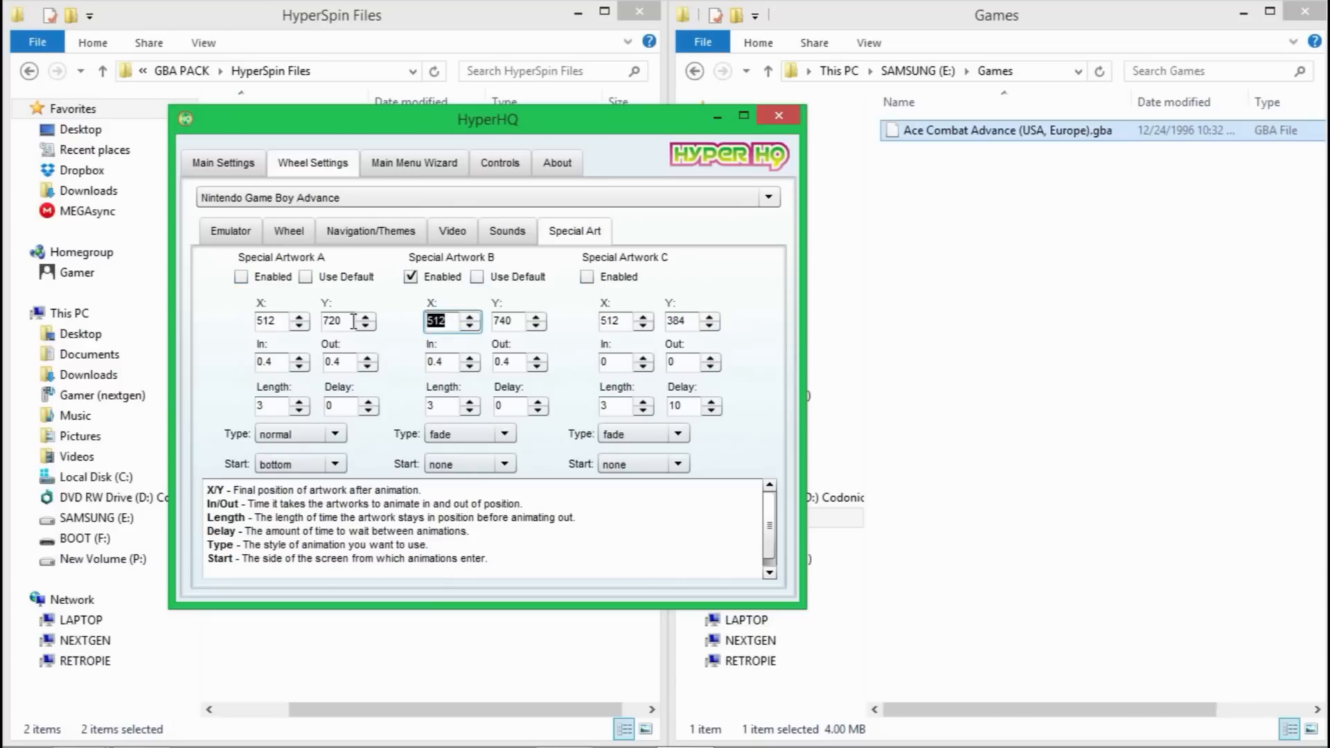
{"action": "type", "text": "500"}
{"action": "left_click", "coordinate": [496, 320]}
{"action": "double_click", "coordinate": [495, 321]}
{"action": "type", "text": "384"}
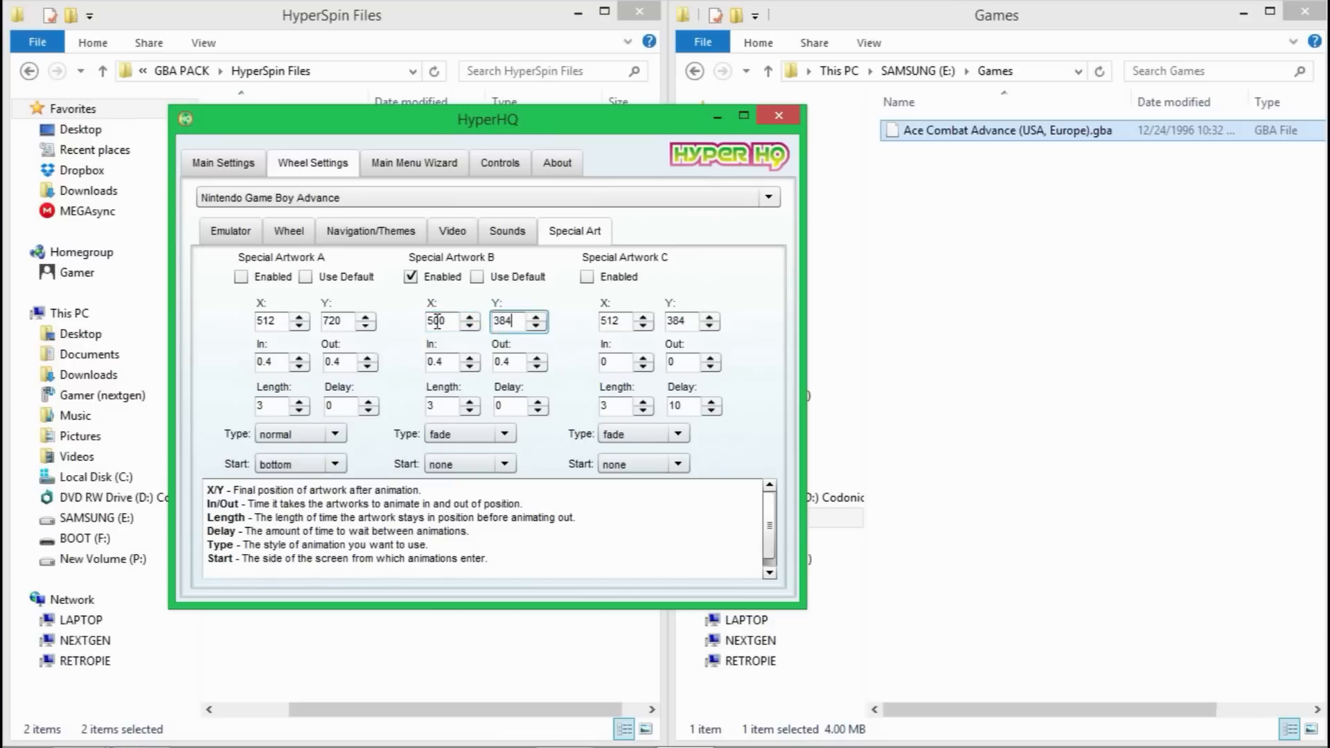
Set Special Artwork B's animation timing to In 1, Out 1 and Delay 3.
{"action": "double_click", "coordinate": [444, 362]}
{"action": "type", "text": "1"}
{"action": "double_click", "coordinate": [504, 362]}
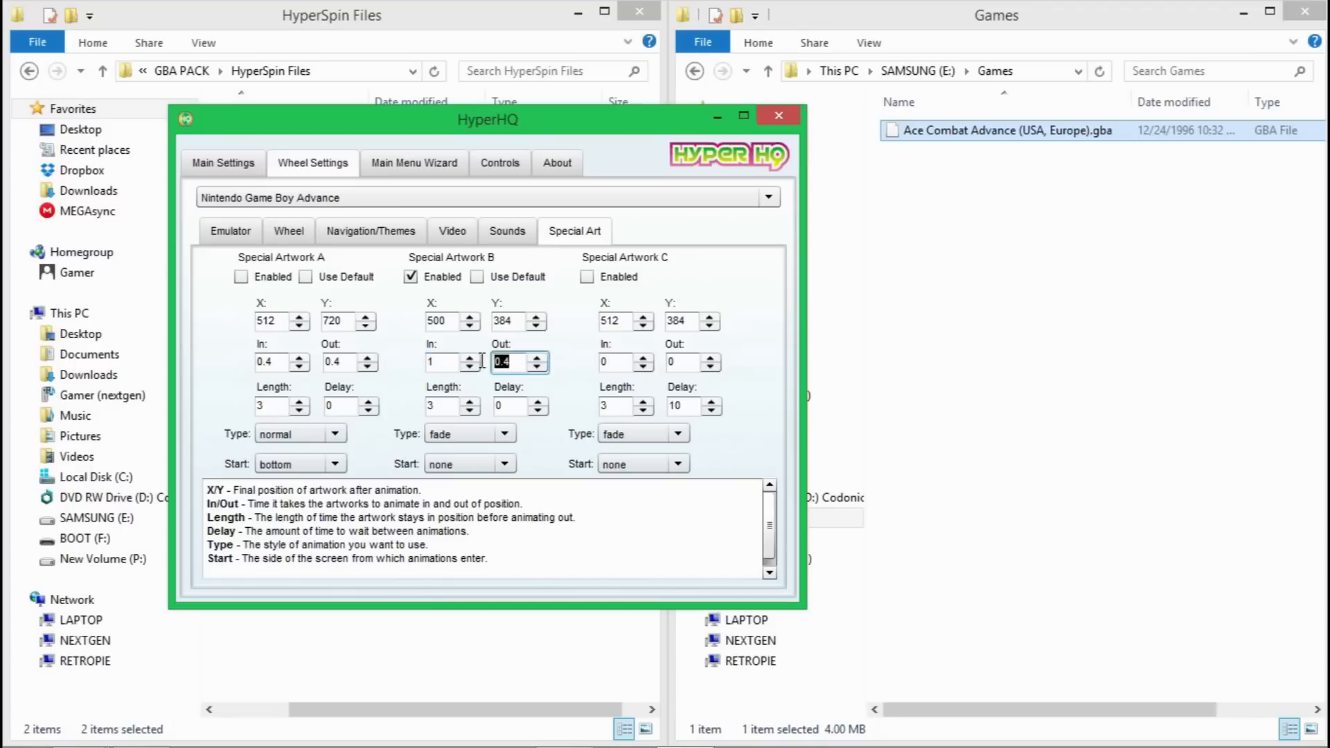
{"action": "type", "text": "1"}
{"action": "double_click", "coordinate": [491, 406]}
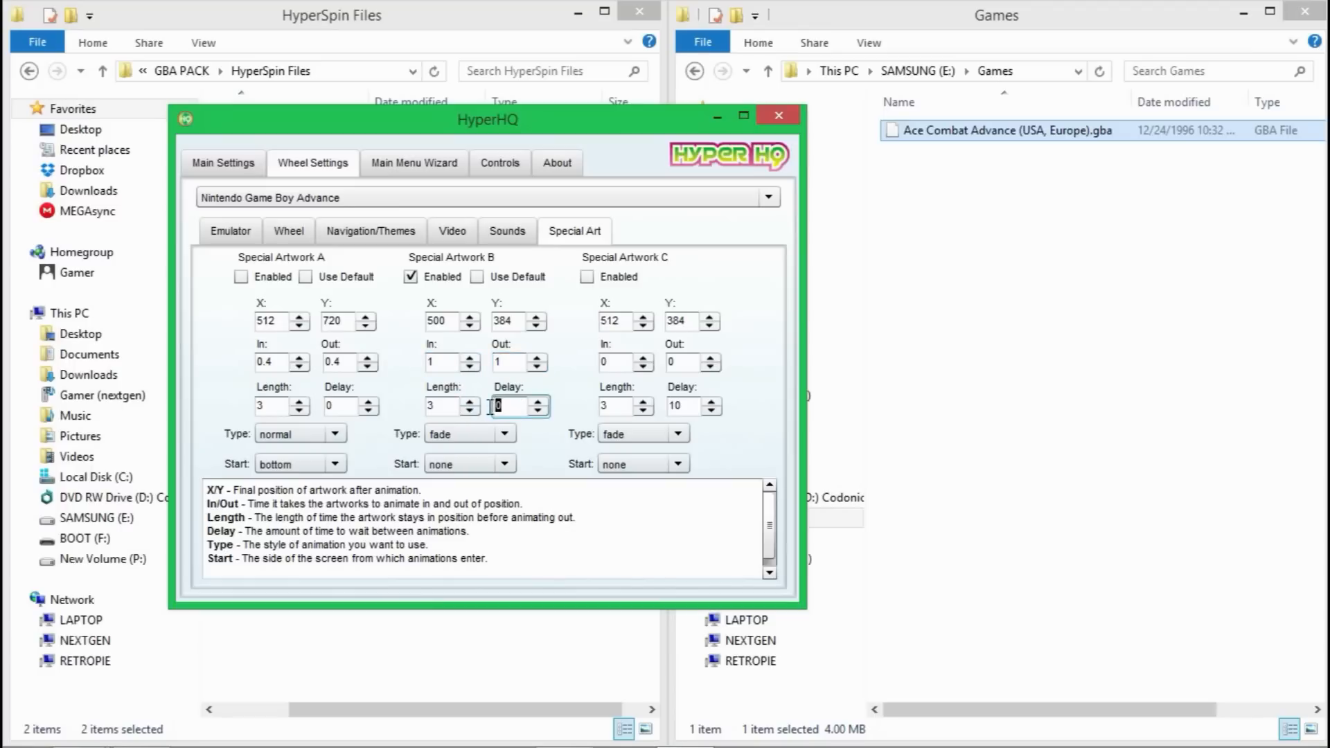
{"action": "type", "text": "3"}
Review the wheel's sound, video, navigation, wheel and emulator settings and close HyperHQ.
{"action": "left_click", "coordinate": [525, 236]}
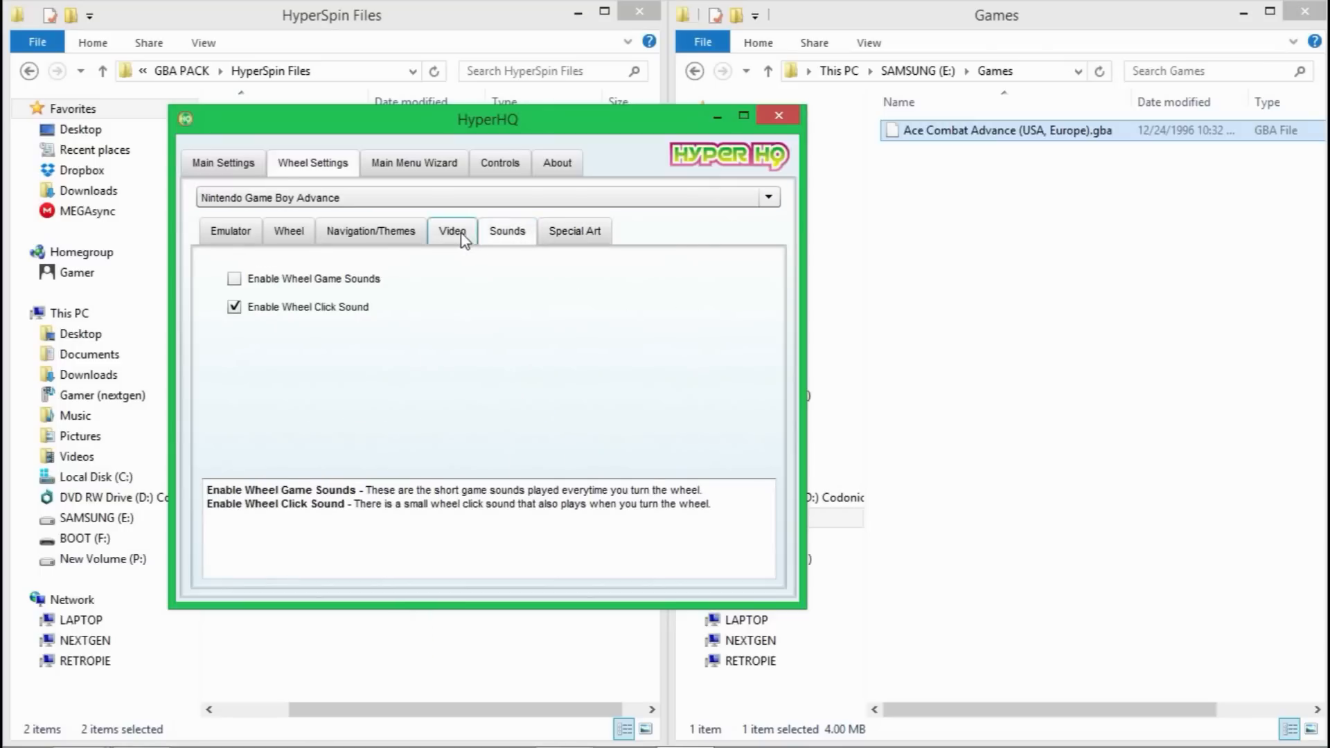
{"action": "left_click", "coordinate": [452, 232]}
{"action": "left_click", "coordinate": [369, 236]}
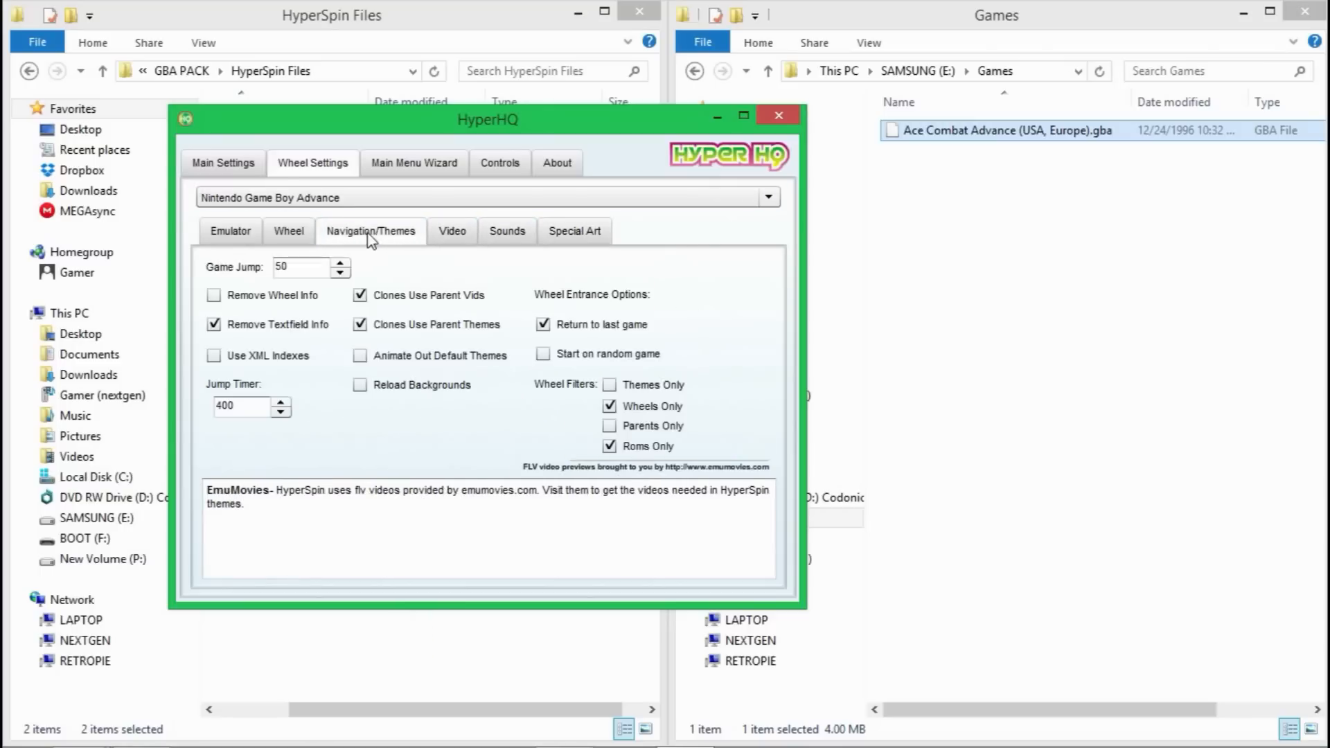
{"action": "left_click", "coordinate": [288, 232]}
{"action": "left_click", "coordinate": [234, 241]}
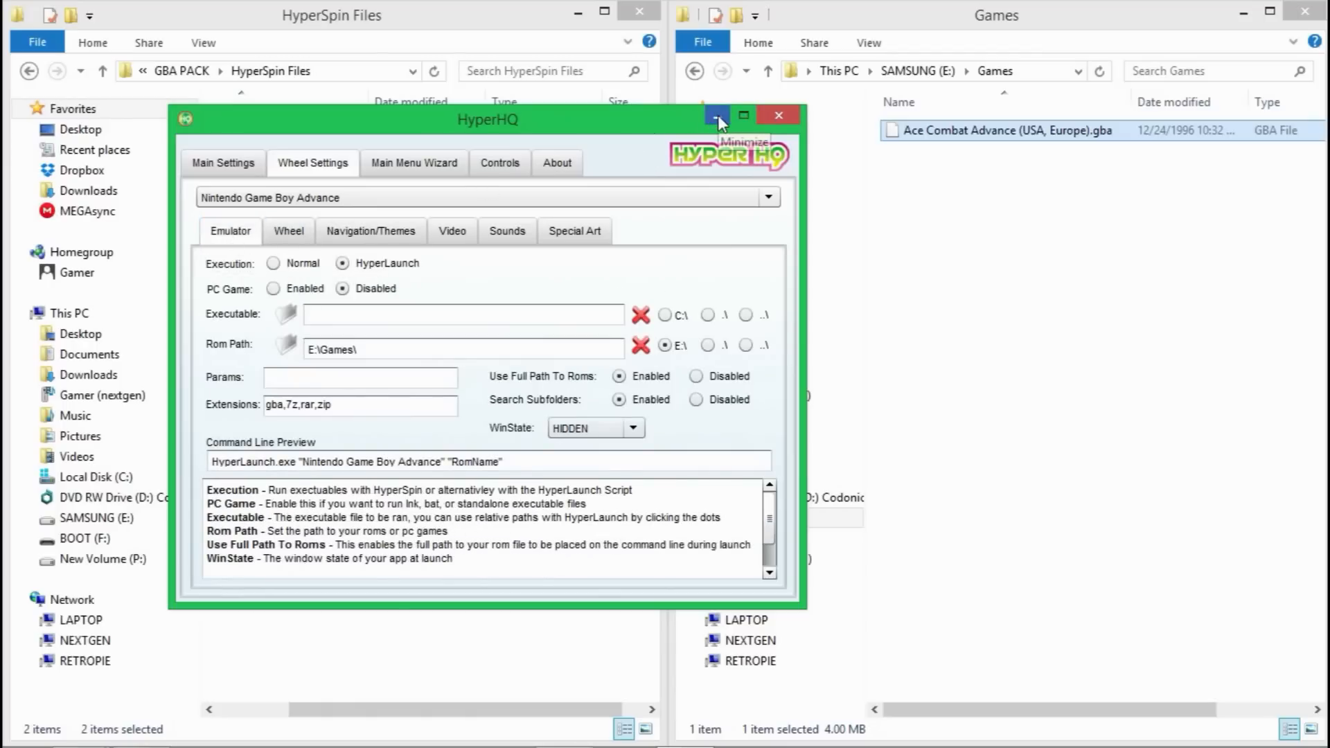
{"action": "left_click", "coordinate": [765, 115]}
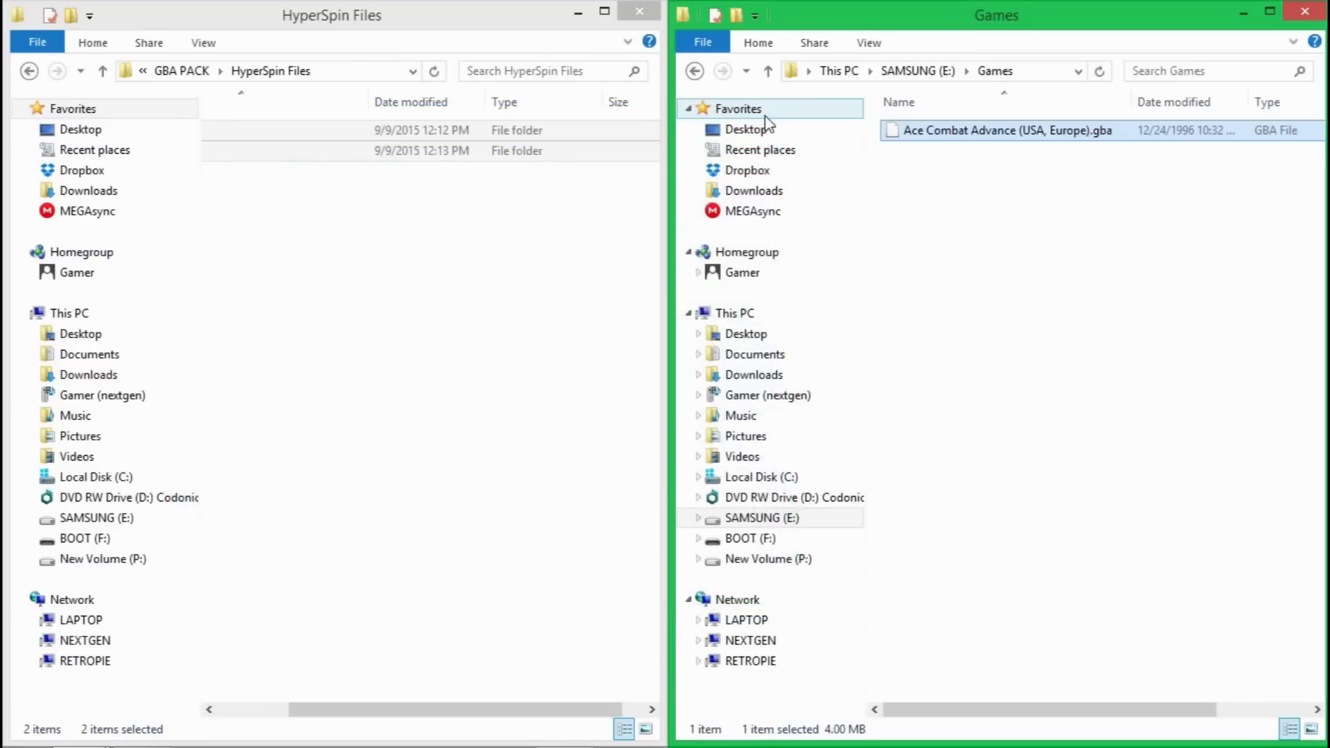
Launch HyperSpin.exe from the HyperSpin folder on the SAMSUNG (E:) drive.
{"action": "left_click", "coordinate": [767, 72]}
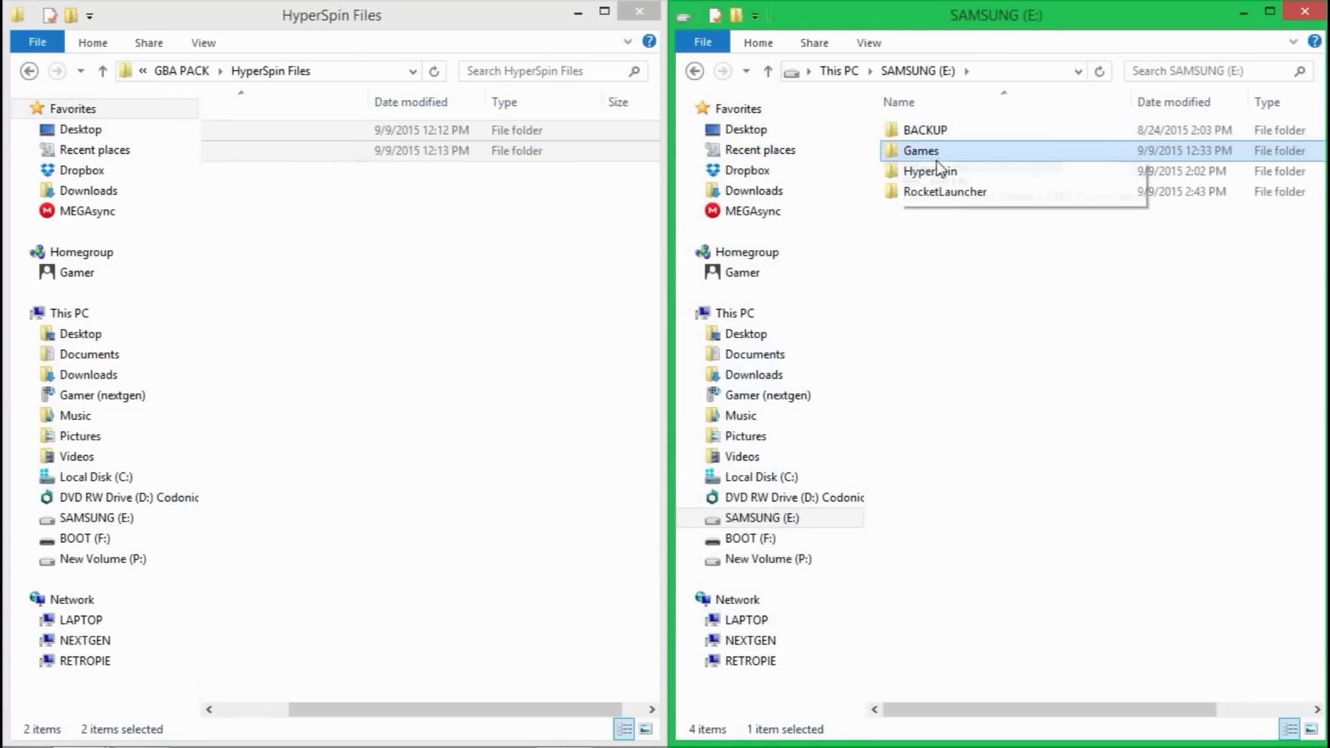
{"action": "double_click", "coordinate": [949, 174]}
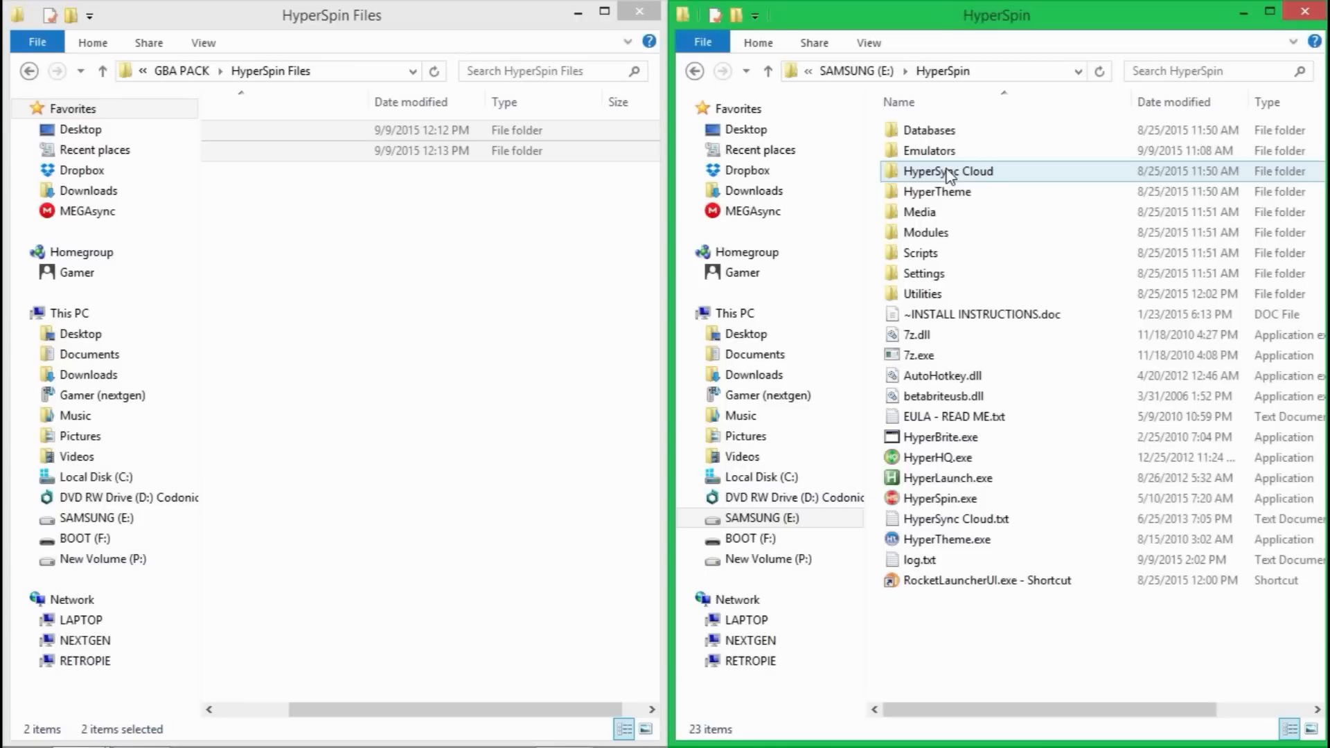
{"action": "left_click", "coordinate": [980, 478]}
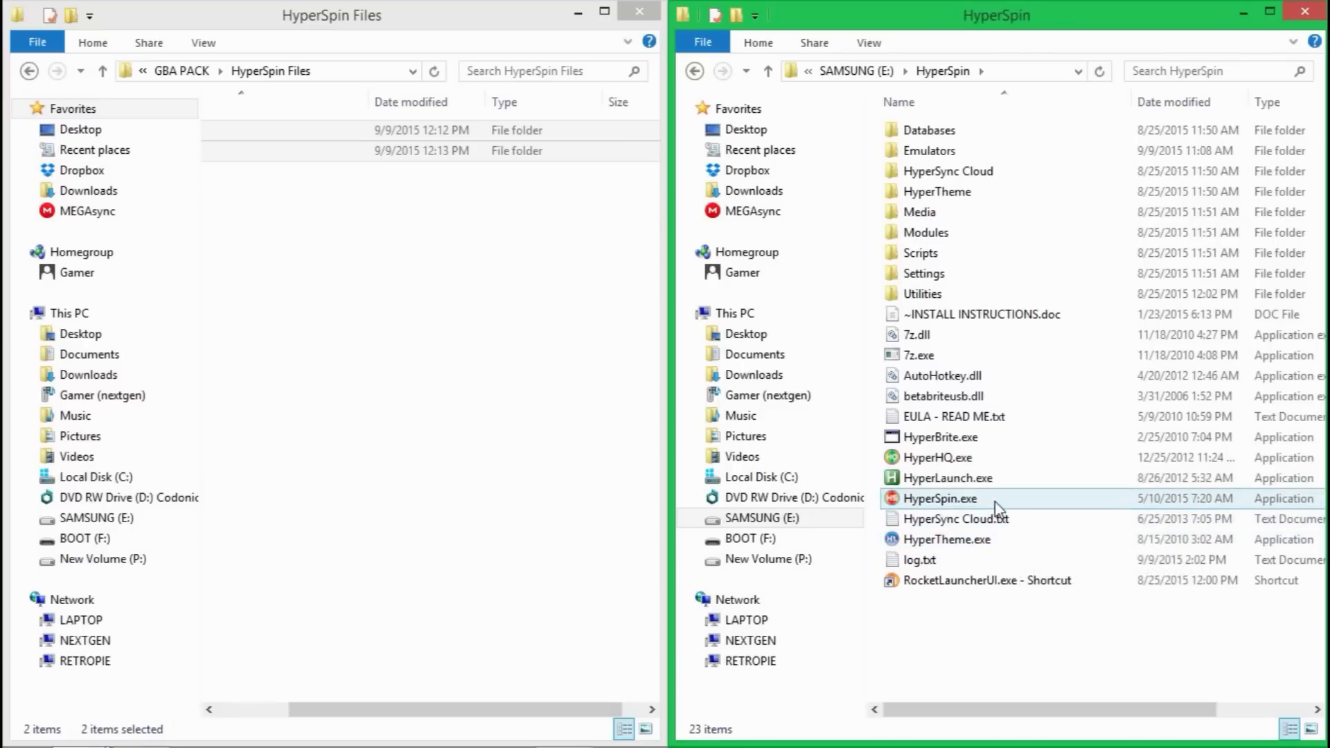
{"action": "double_click", "coordinate": [997, 501]}
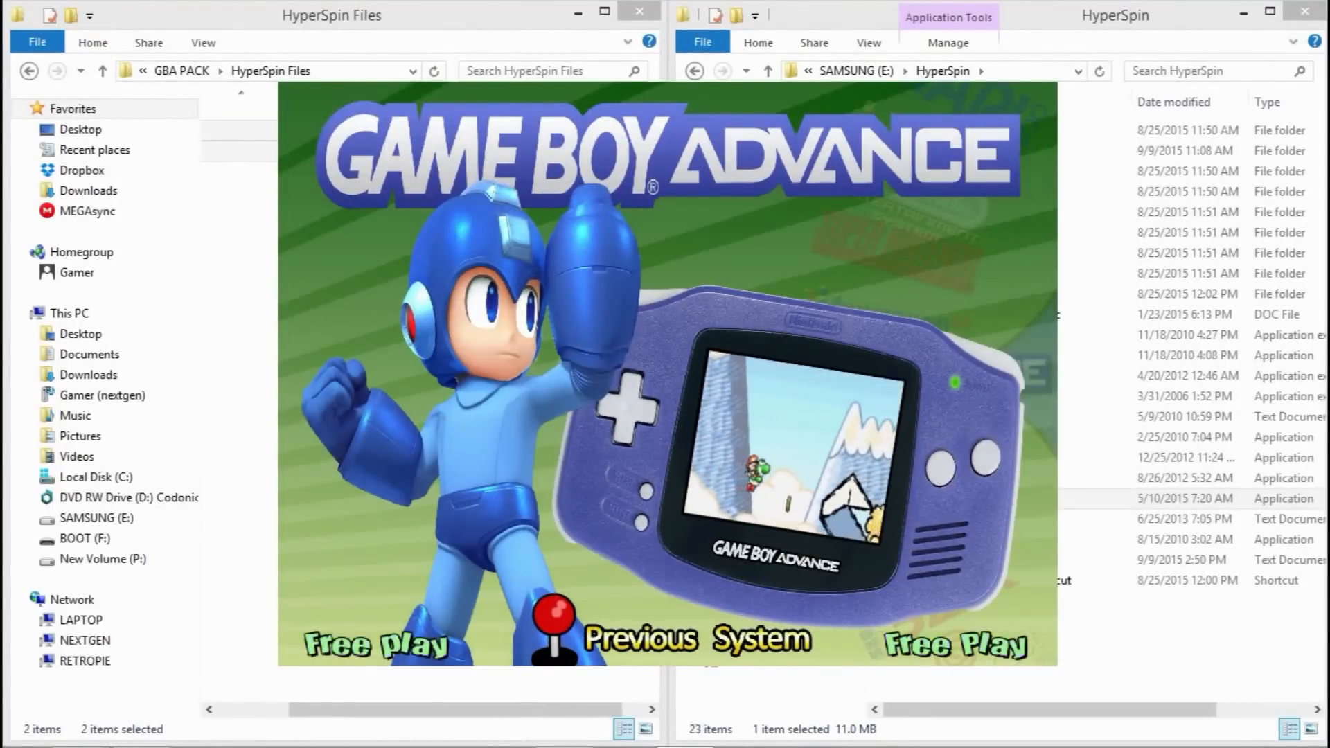
Enter the Game Boy Advance system in HyperSpin and scroll through its game wheel to check the theme and artwork.
{"action": "key", "text": "Return"}
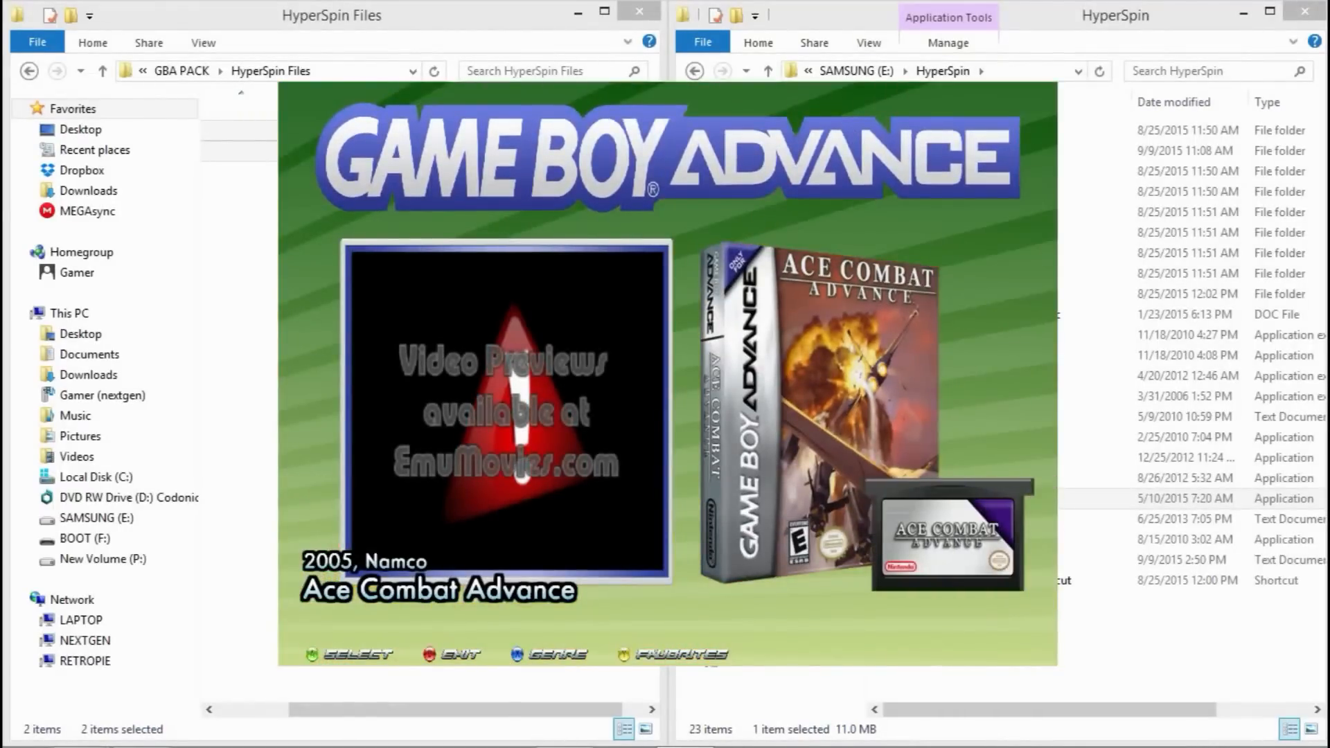
{"action": "key", "text": "Down"}
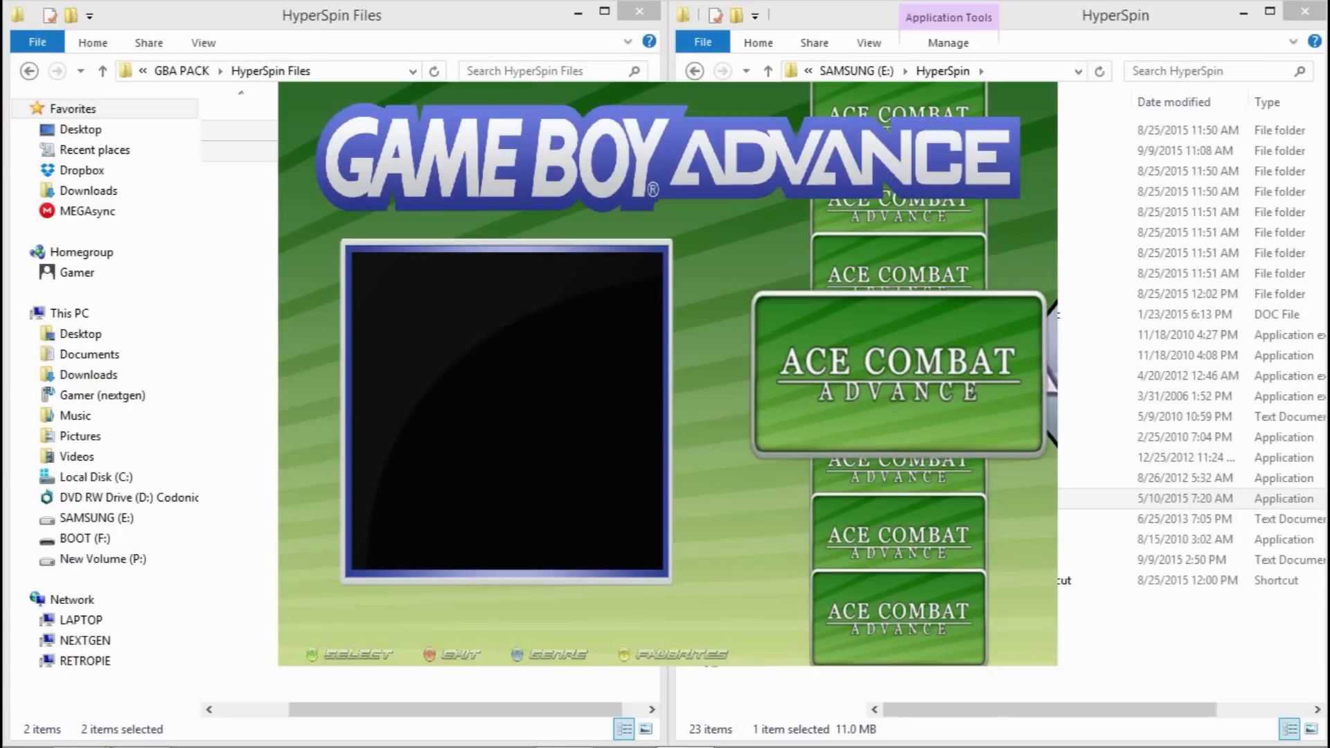
{"action": "key", "text": "Down"}
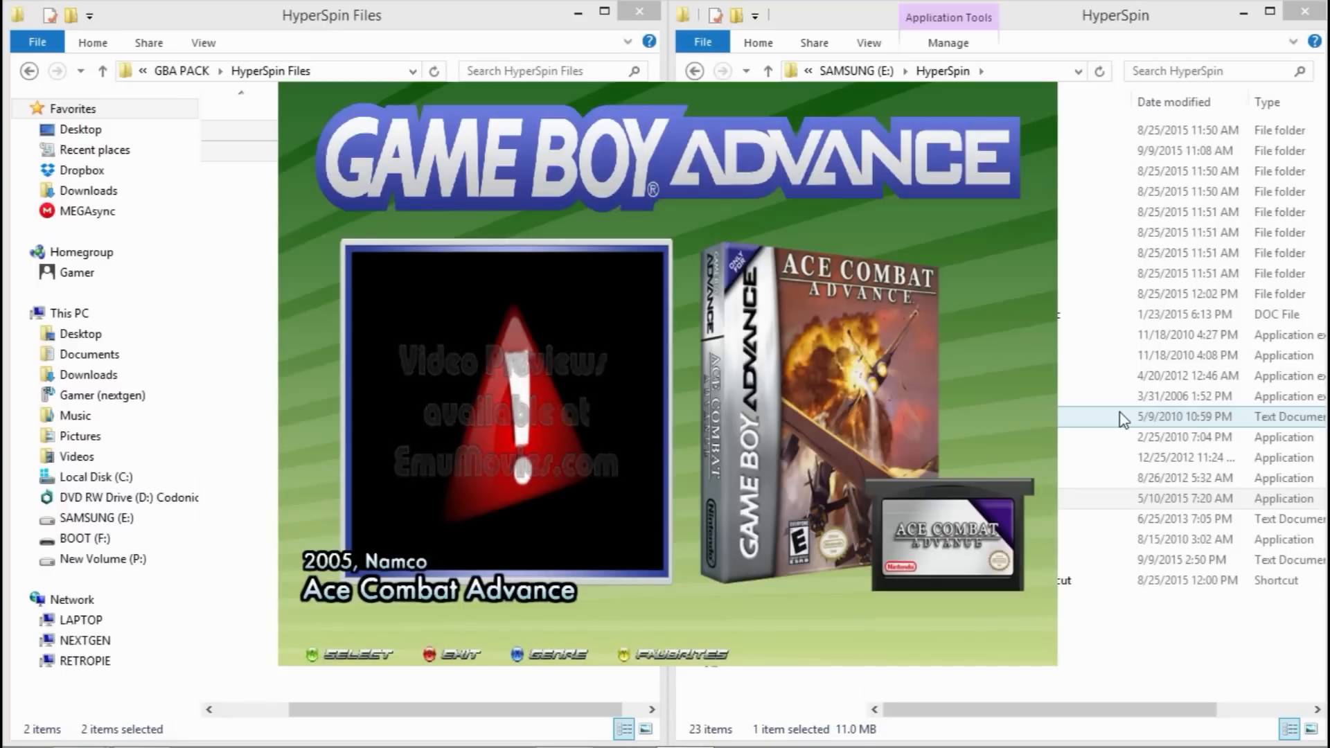
{"action": "key", "text": "Down"}
{"action": "key", "text": "Down"}
{"action": "key", "text": "Down"}
{"action": "key", "text": "Down"}
{"action": "key", "text": "Down"}
{"action": "key", "text": "Down"}
{"action": "key", "text": "Down"}
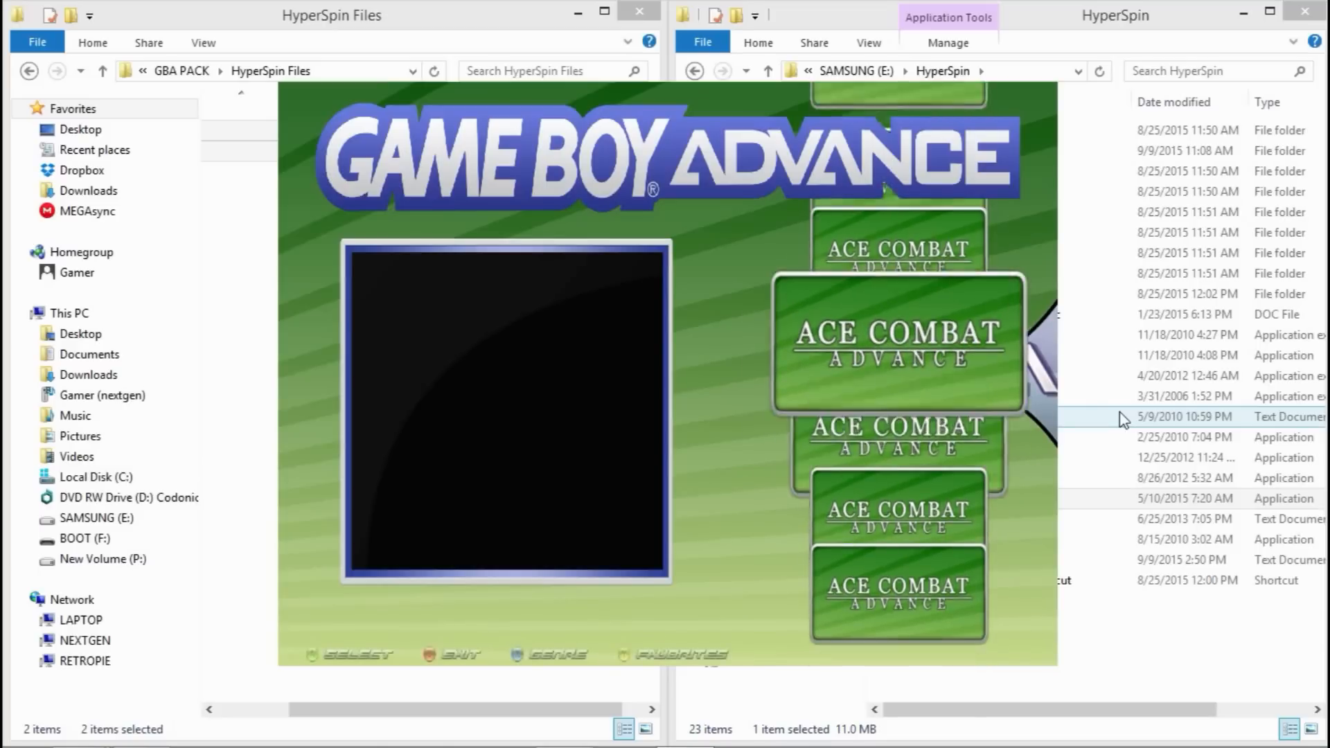
Leave the Game Boy Advance wheel and exit HyperSpin.
{"action": "key", "text": "Escape"}
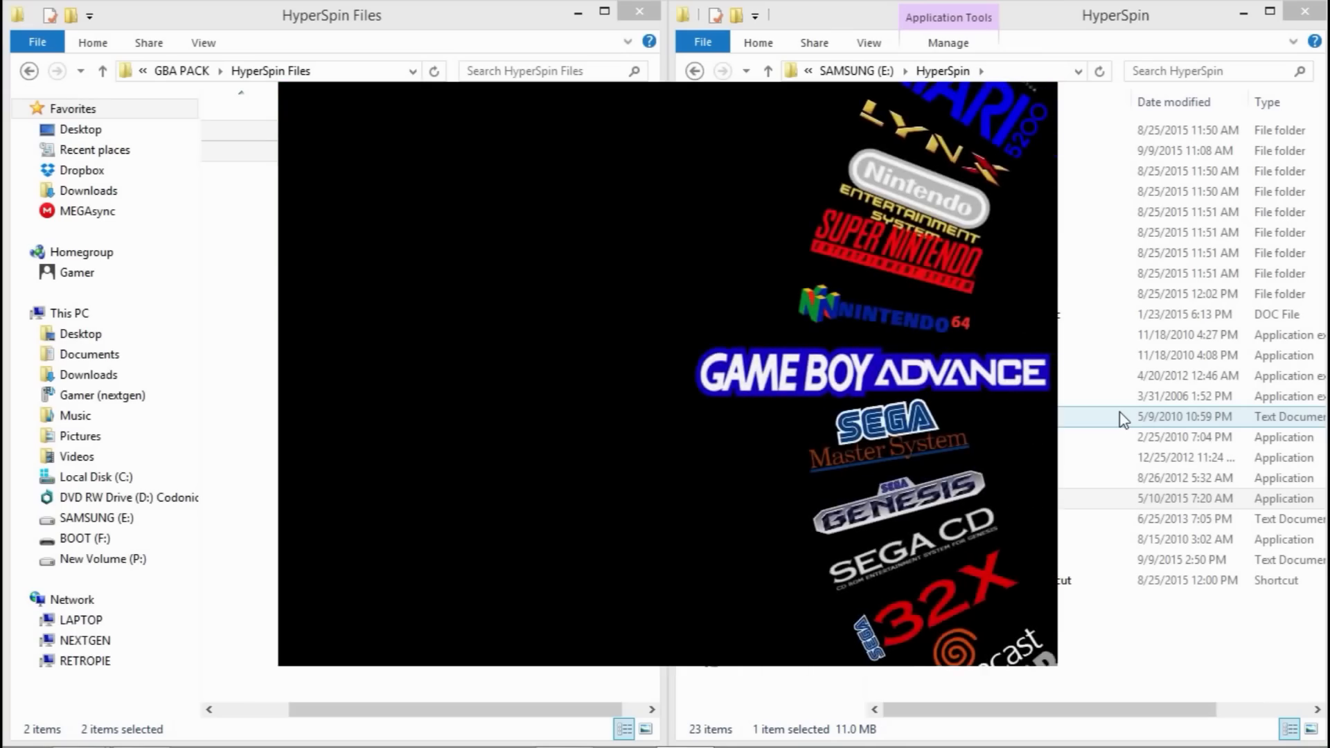
{"action": "key", "text": "Escape"}
{"action": "key", "text": "Return"}
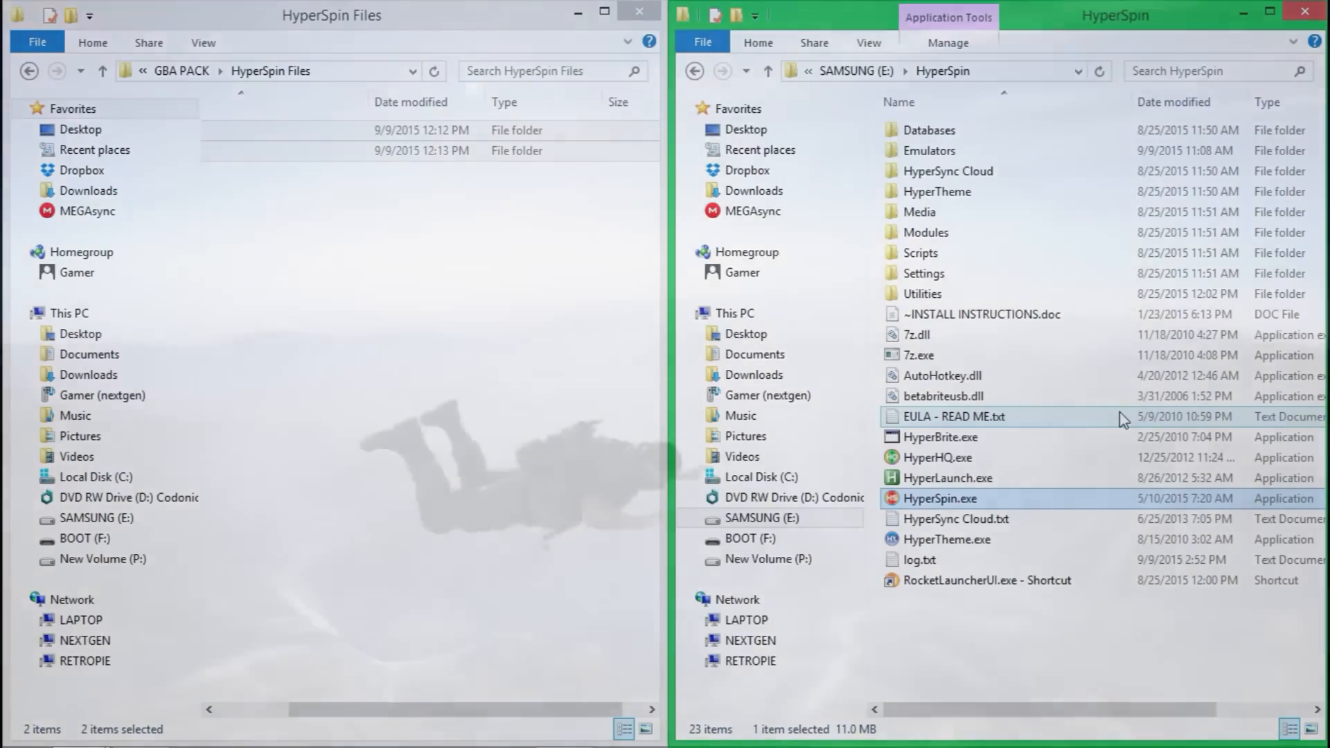